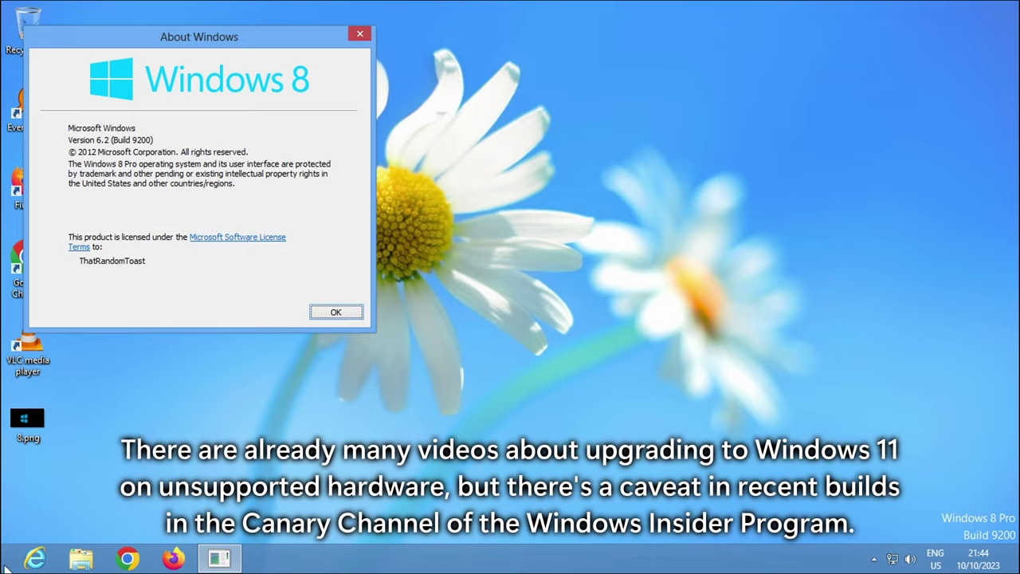
Open the computer's System information, view it beside the About Windows dialog, and close both windows
right_click(5, 568)
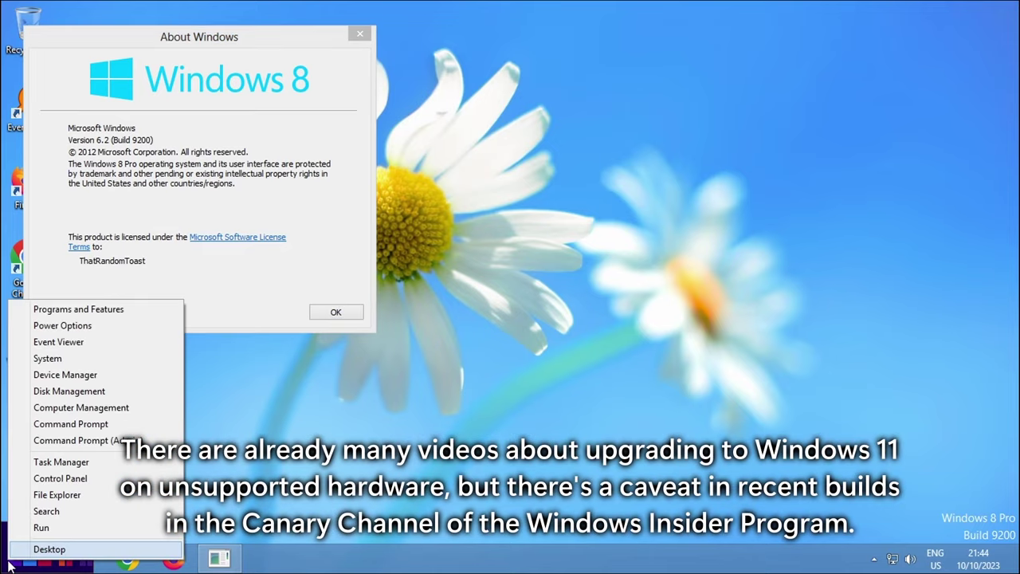
click(155, 359)
drag(390, 74, 569, 47)
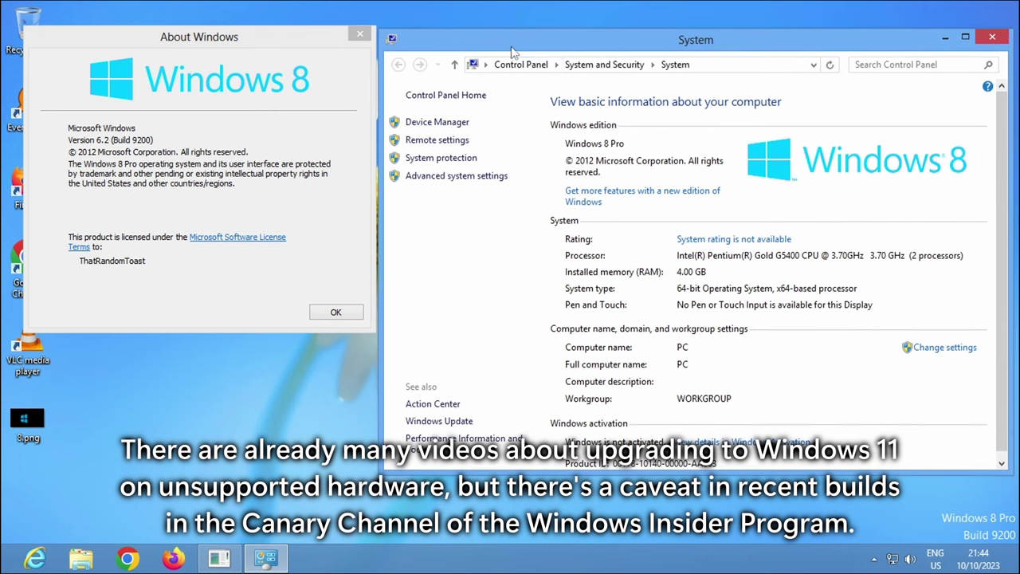
drag(786, 48, 788, 52)
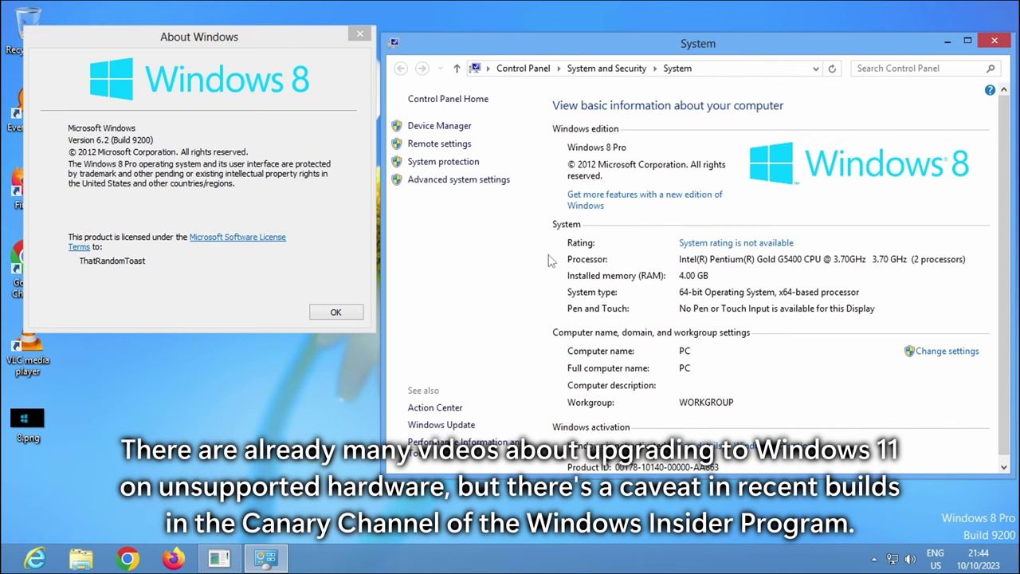
click(216, 157)
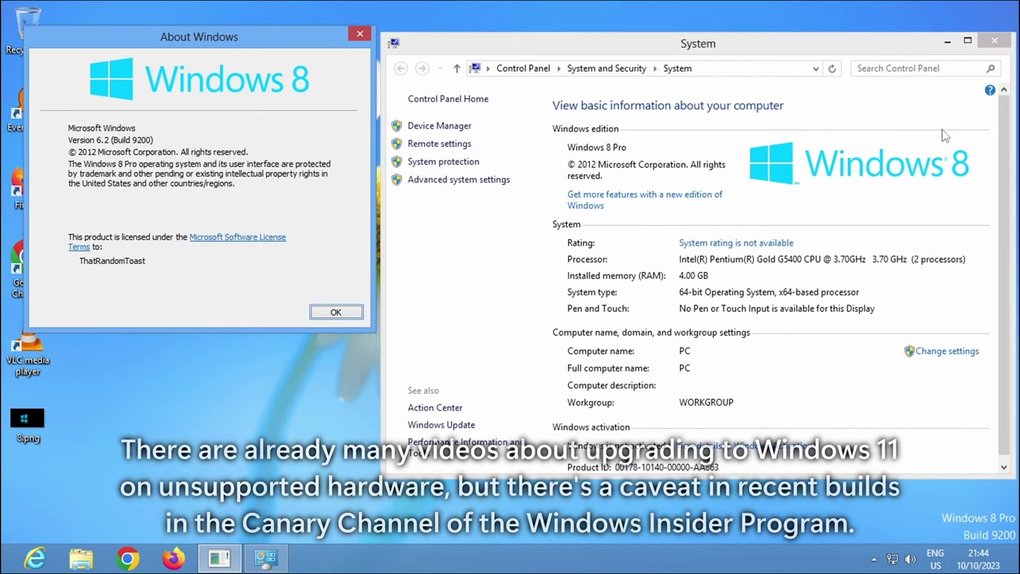
click(994, 42)
click(334, 312)
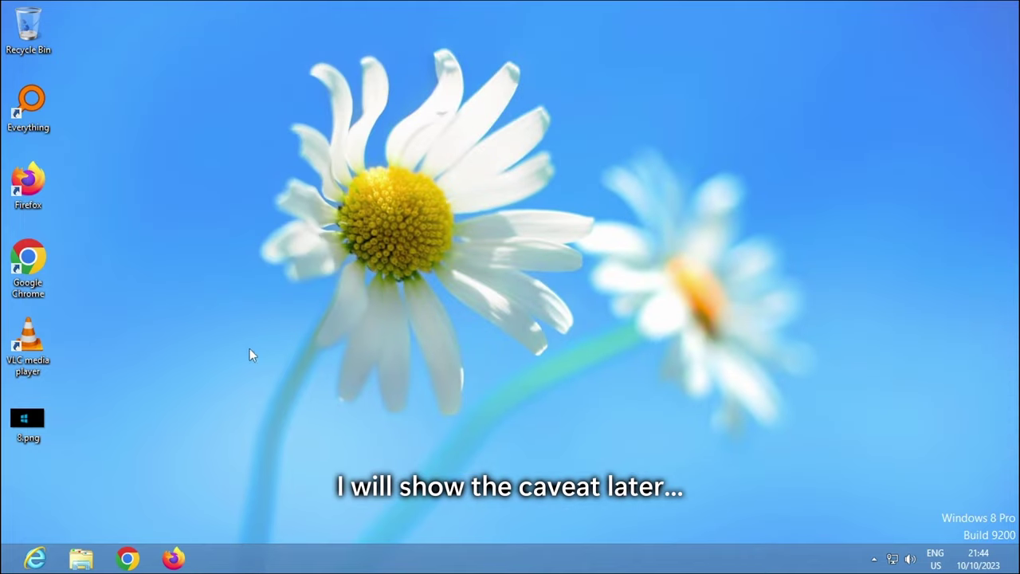
Review the full browsing history in Google Chrome and close the browser
click(128, 559)
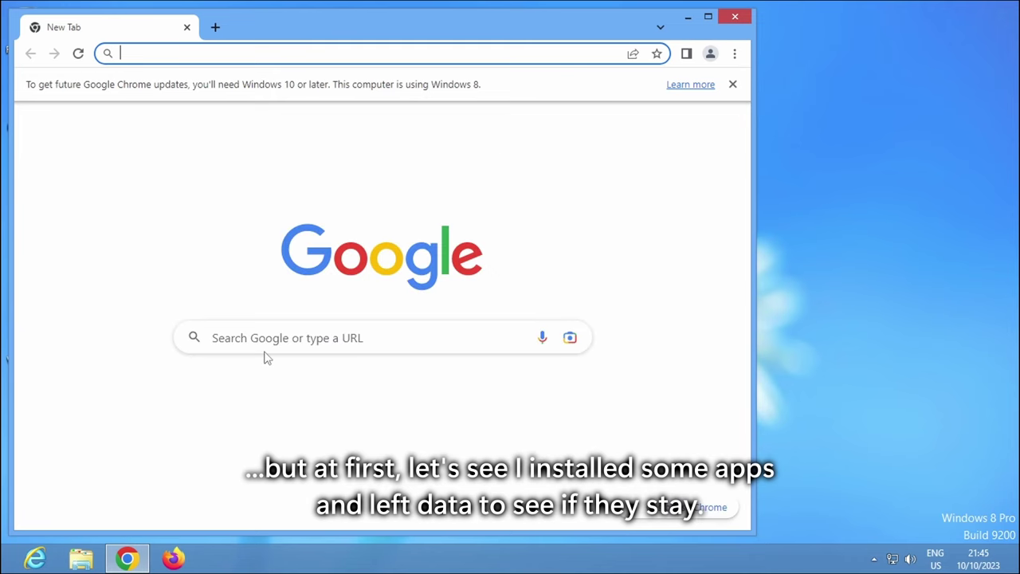
click(734, 54)
mouse_move(676, 135)
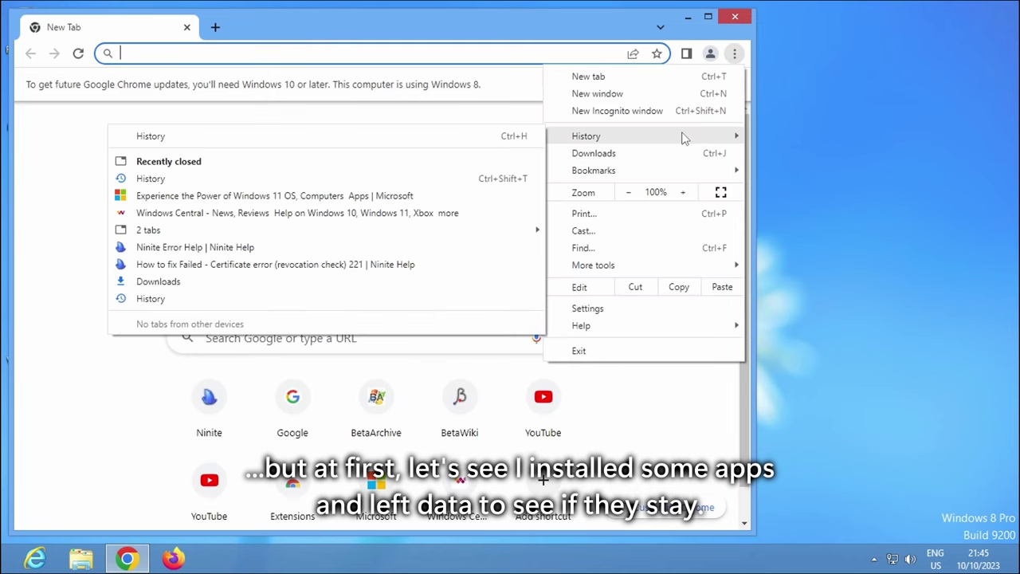
click(308, 137)
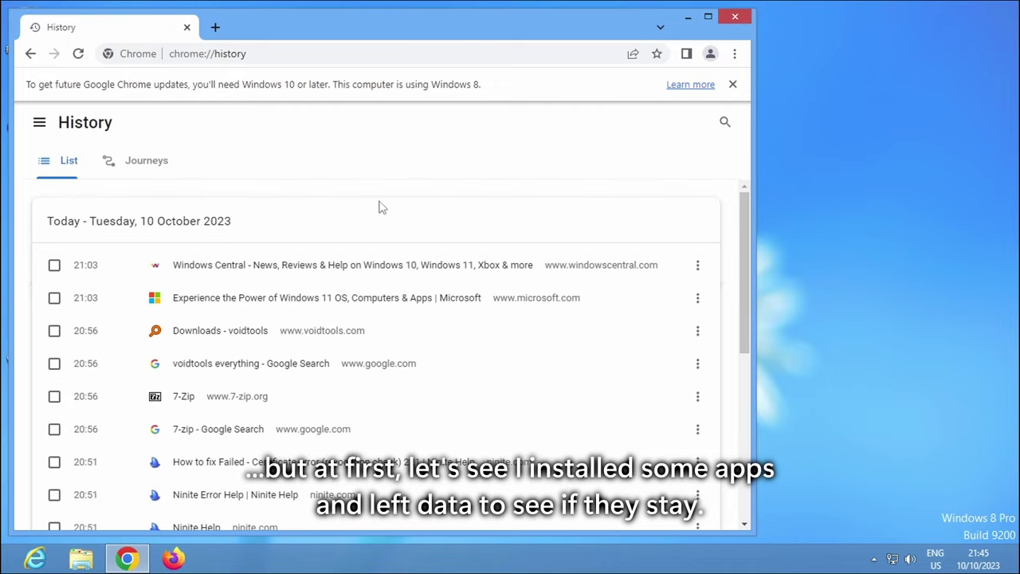
scroll(274, 284, down, 5)
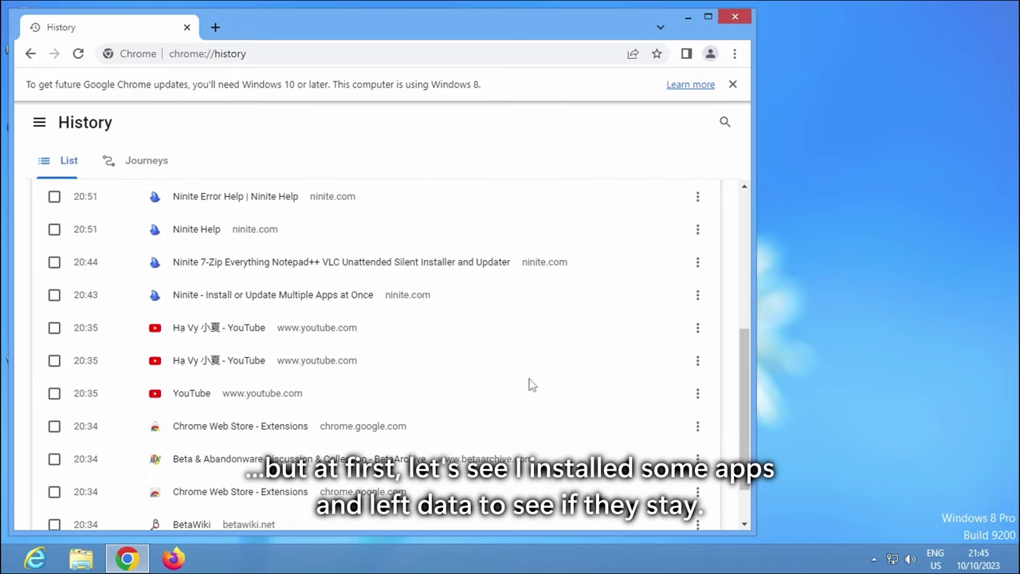
scroll(534, 415, up, 6)
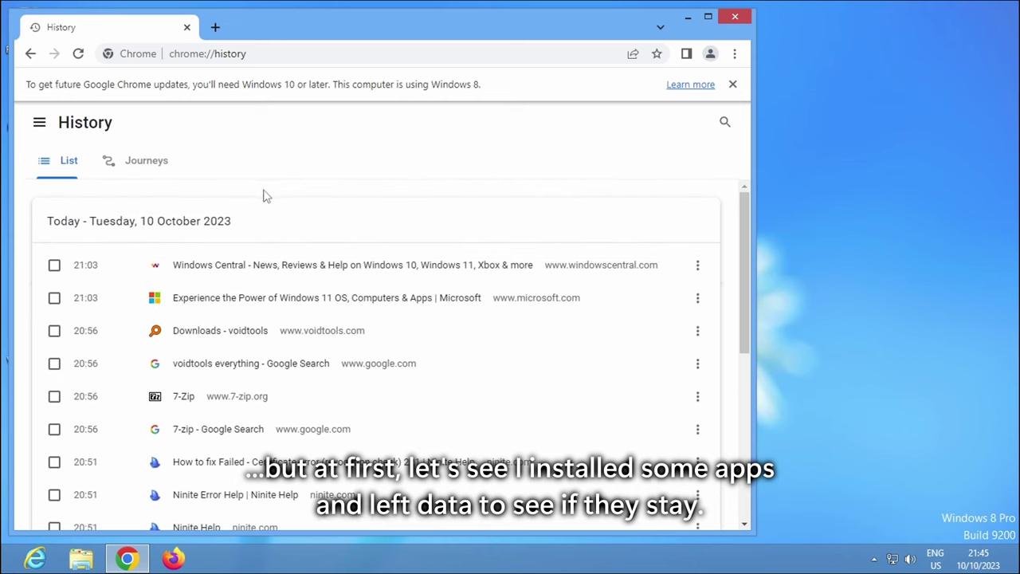
scroll(376, 337, down, 3)
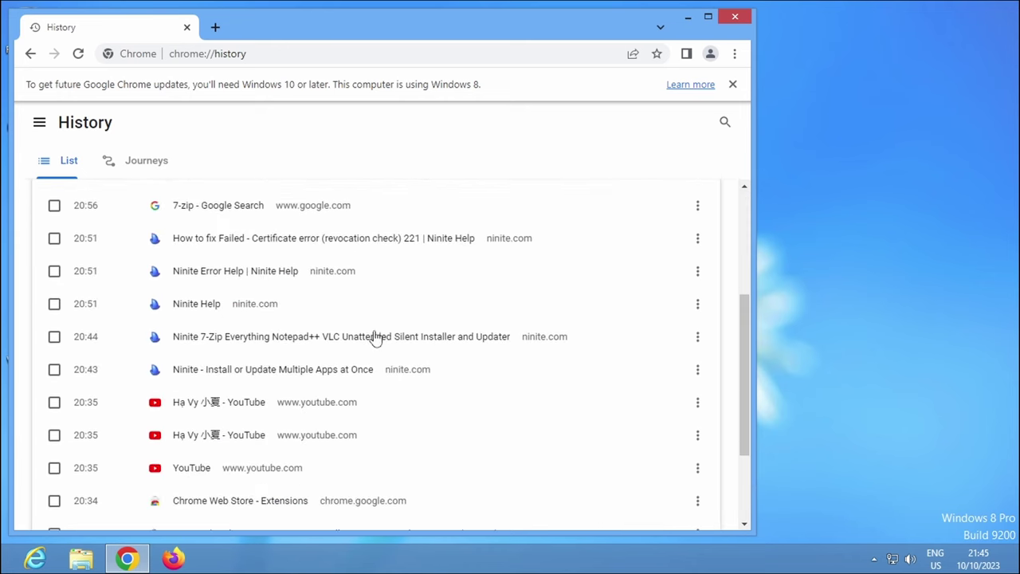
click(733, 56)
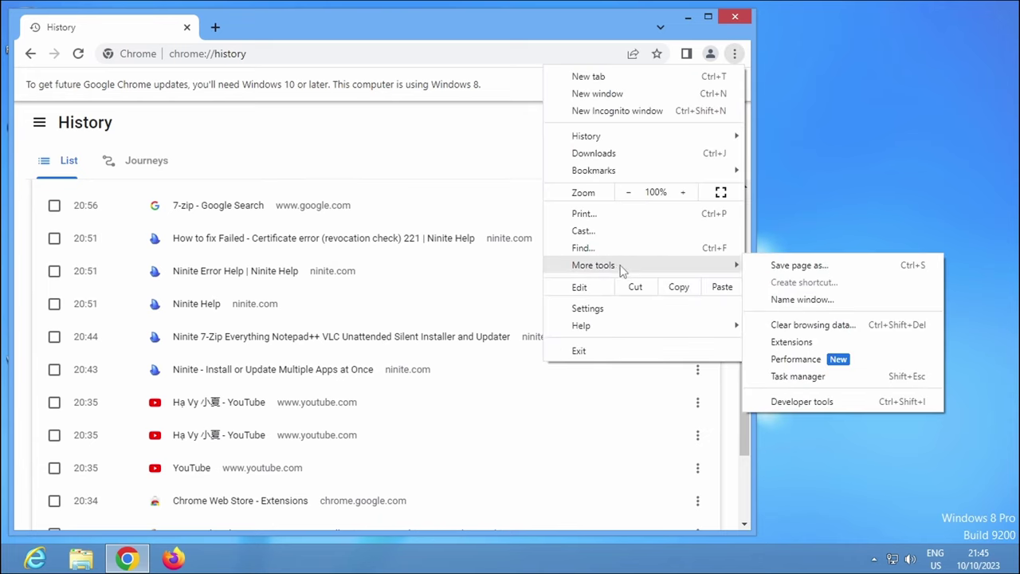
click(733, 53)
click(735, 16)
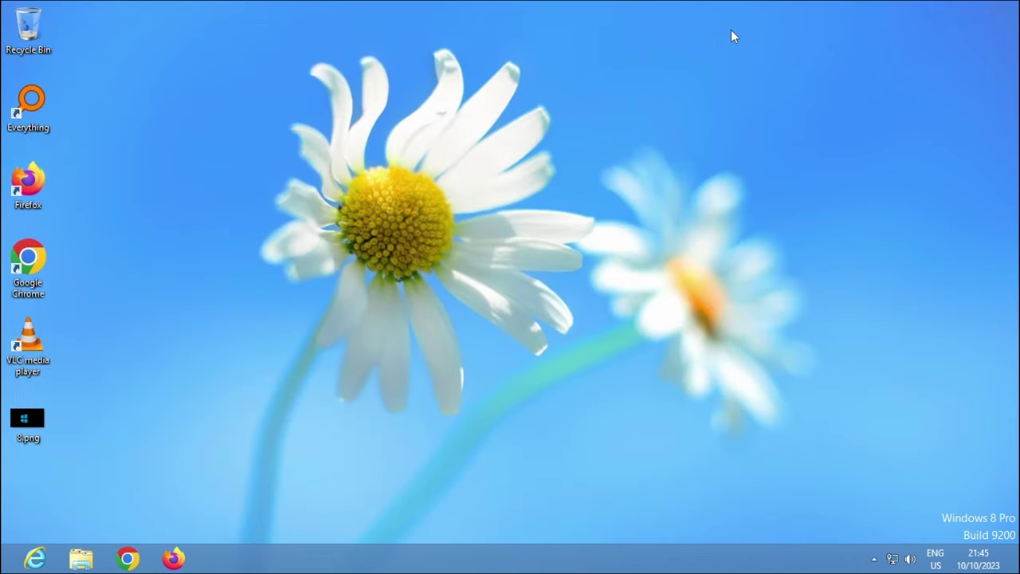
Switch to Firefox, review its browsing history in the Library window, and close the browser
double_click(39, 202)
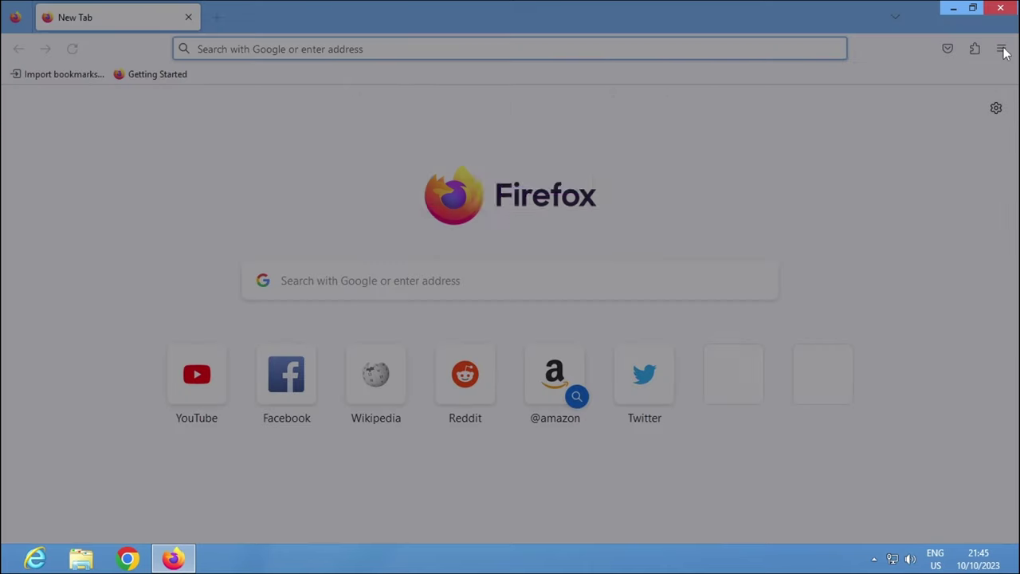
click(618, 182)
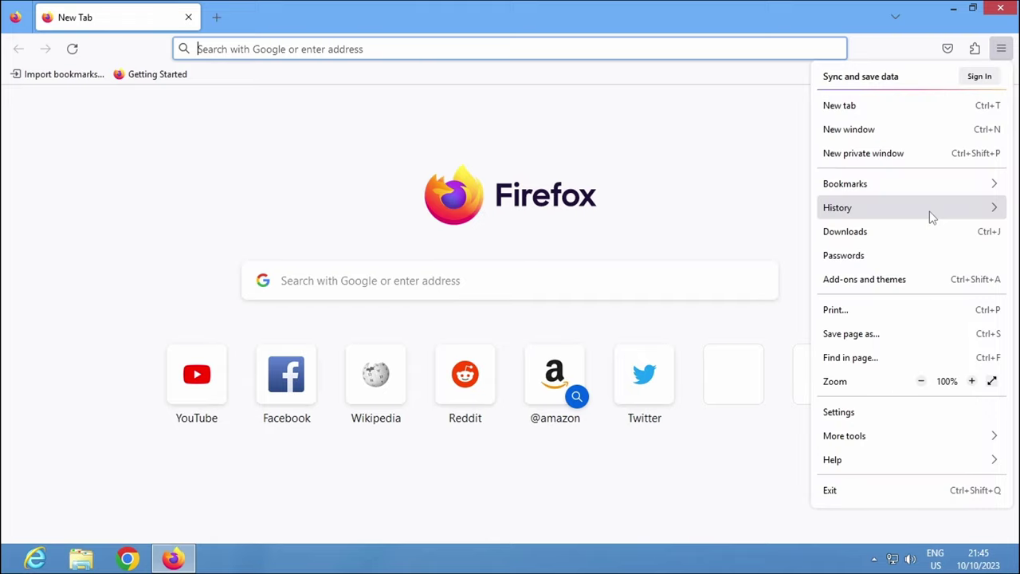
click(925, 210)
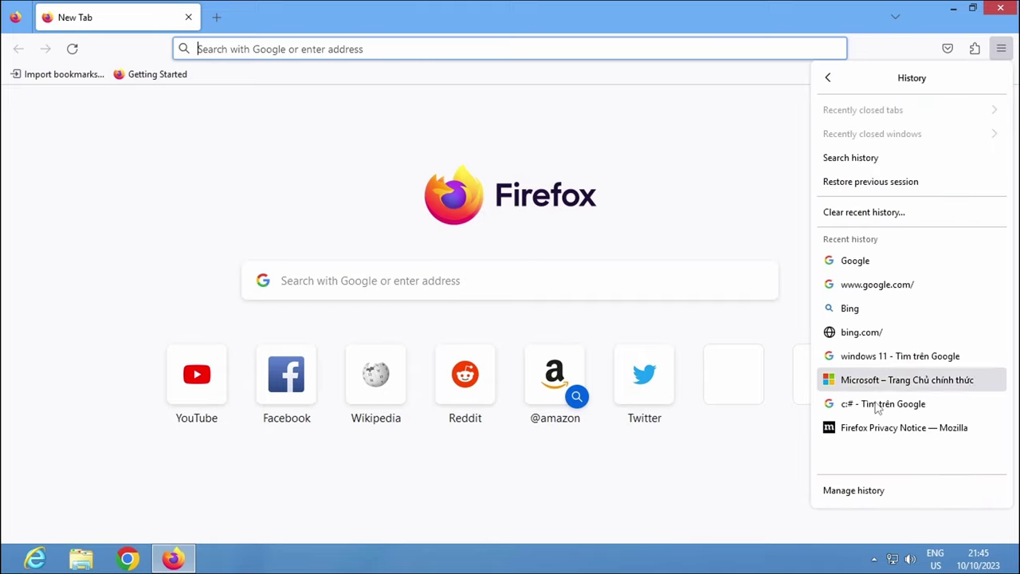
click(888, 492)
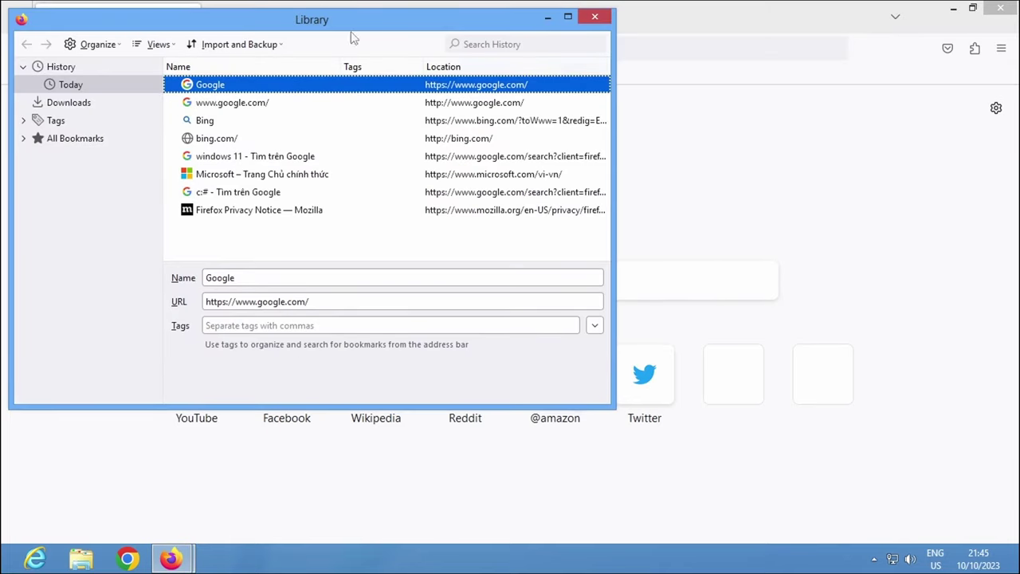
click(595, 18)
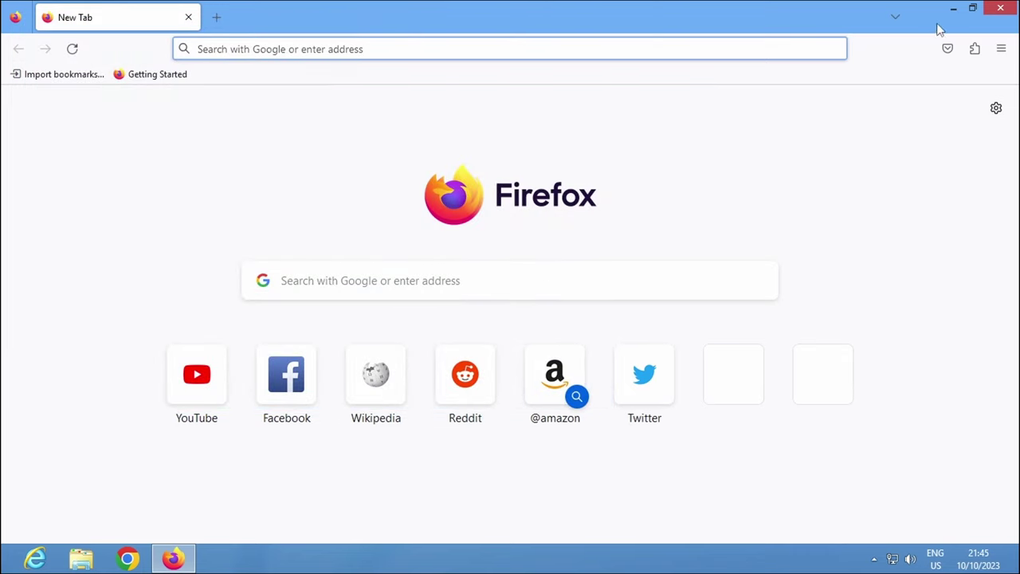
click(1000, 7)
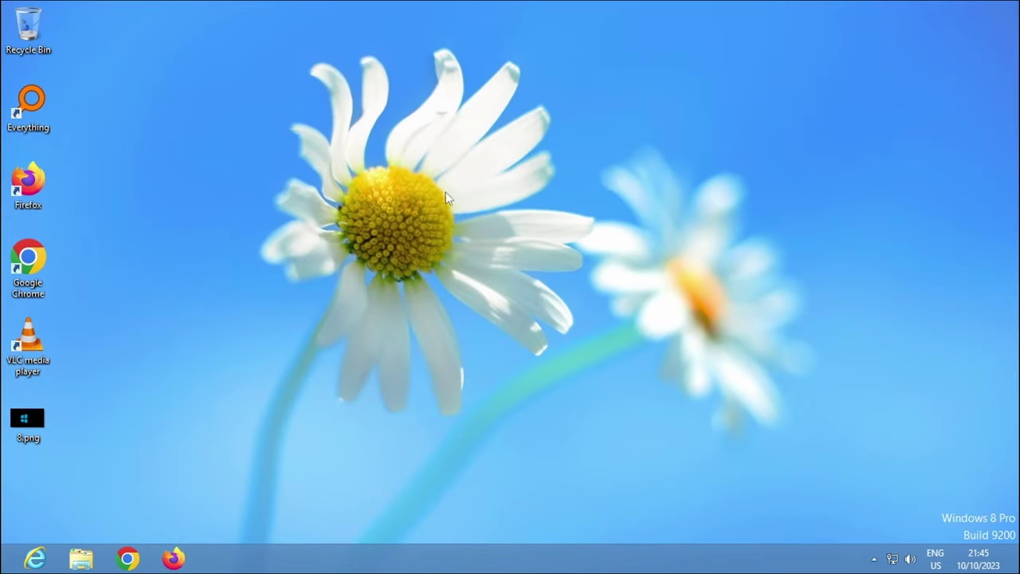
View 8.png on the desktop and Sample.txt in the Documents library, closing each file after viewing it
double_click(27, 422)
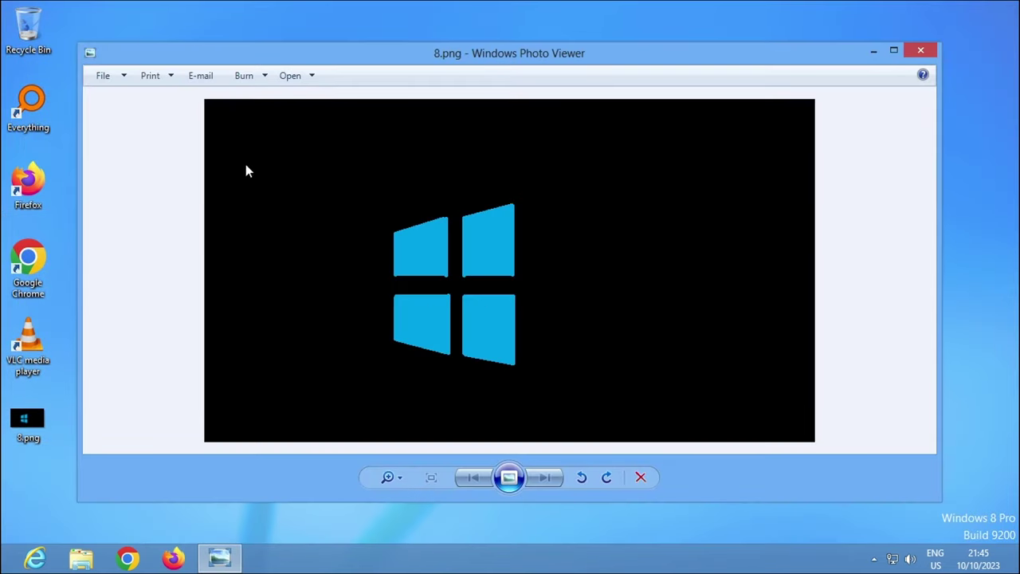
click(920, 51)
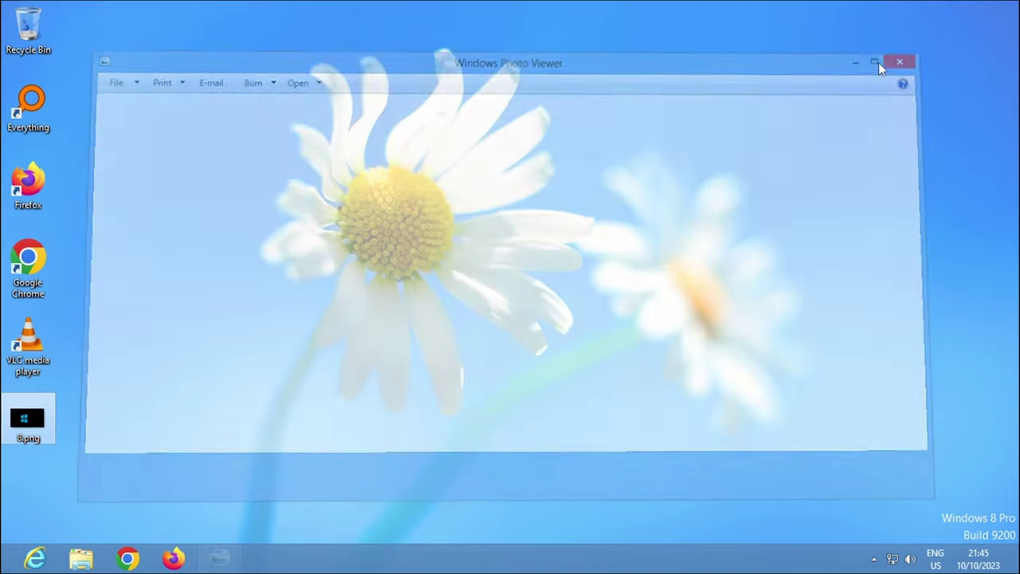
click(83, 559)
double_click(395, 154)
double_click(399, 155)
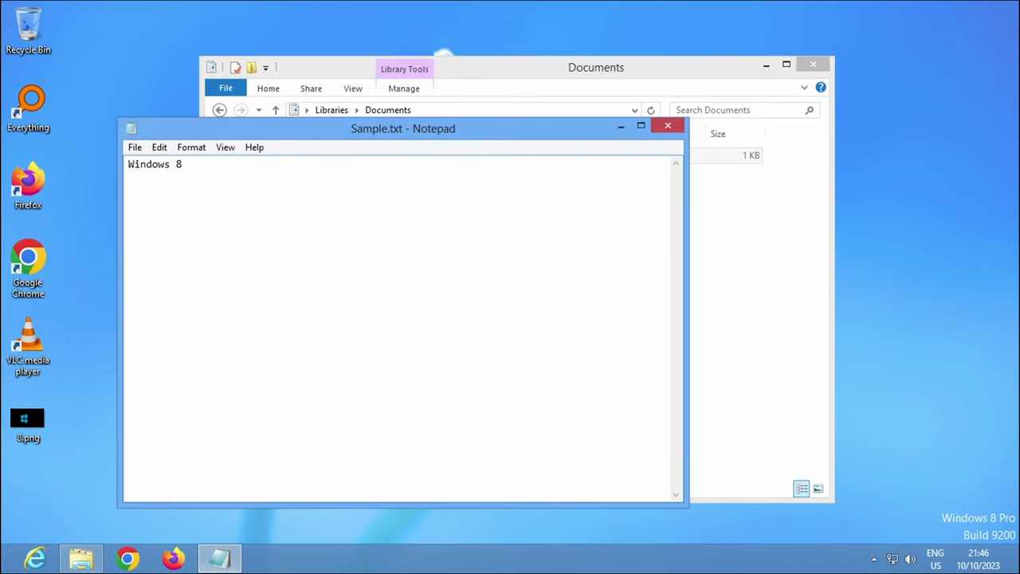
click(668, 127)
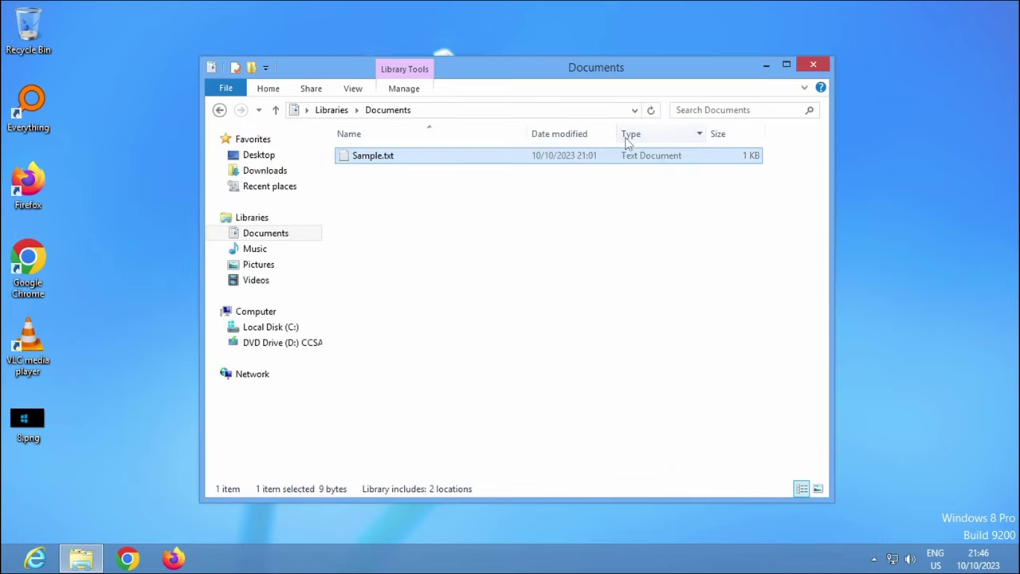
Check the files in the Music library and return to the Libraries overview
click(220, 110)
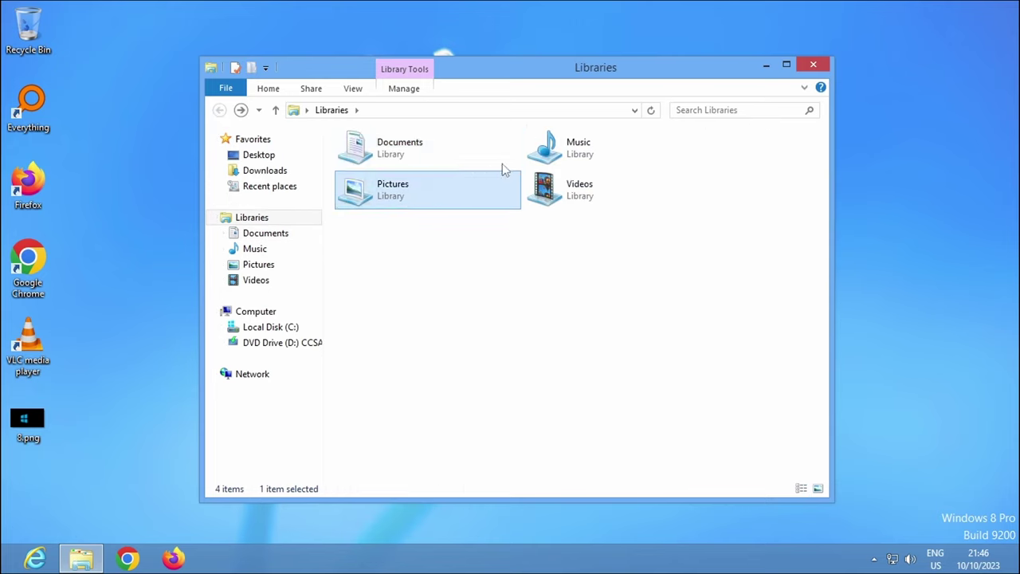
double_click(576, 148)
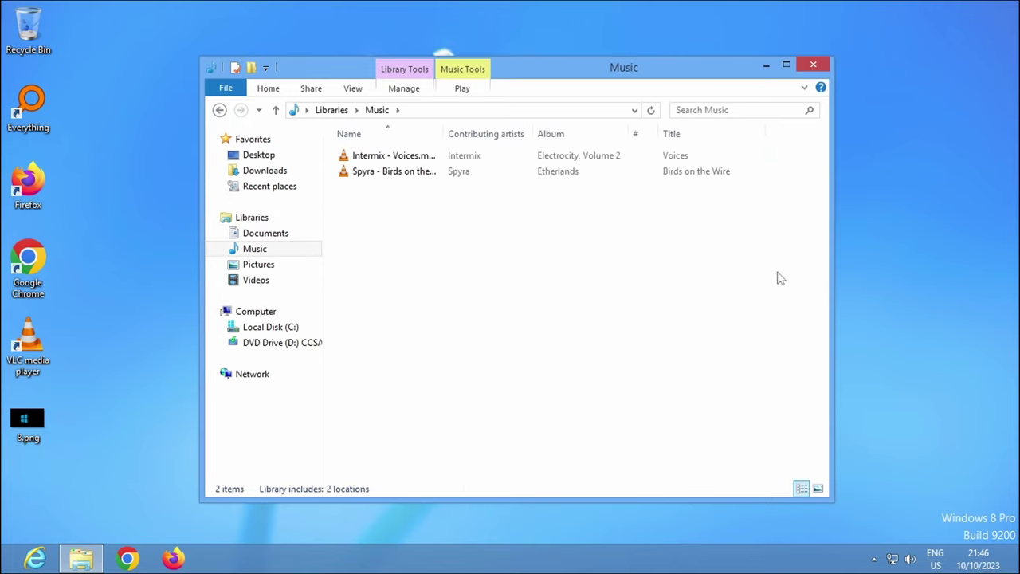
click(220, 110)
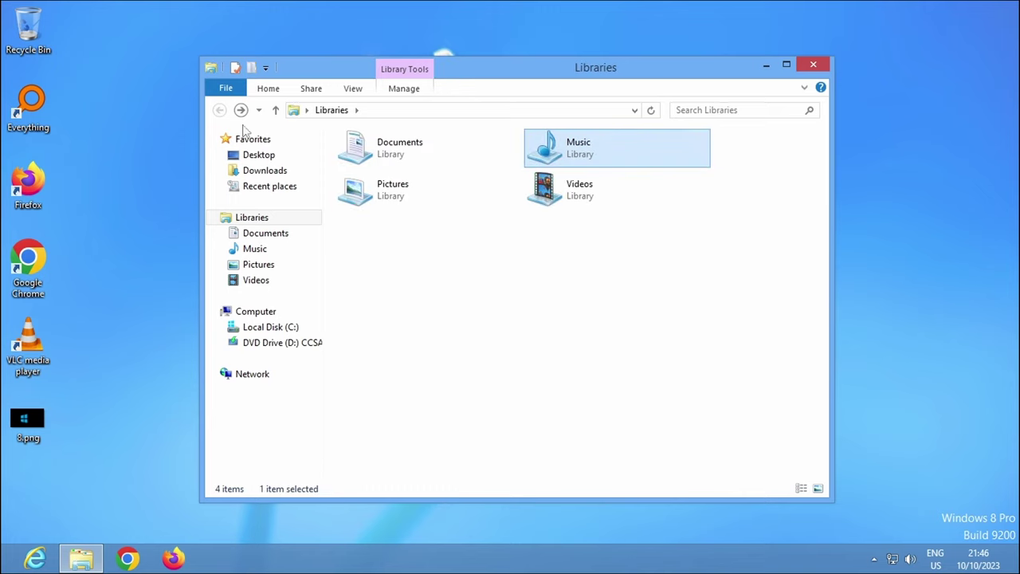
View both images in the Pictures library, and close the photo viewer and the folder window
double_click(367, 190)
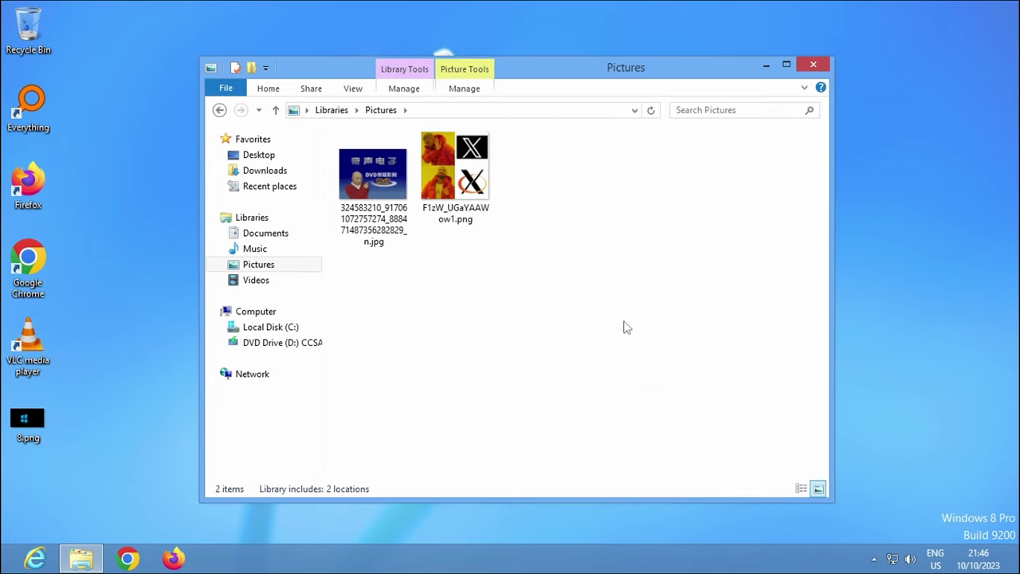
double_click(386, 196)
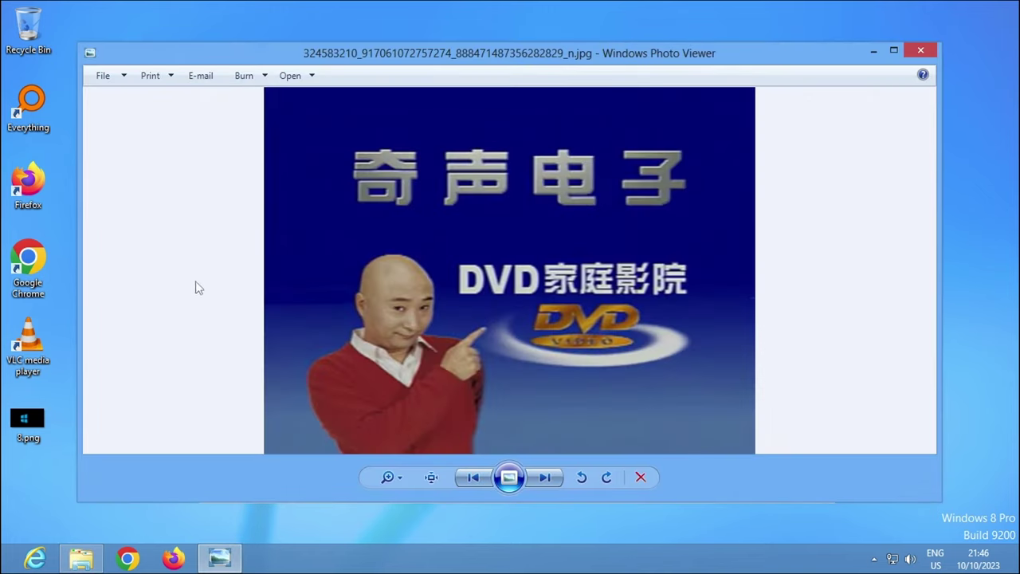
click(545, 477)
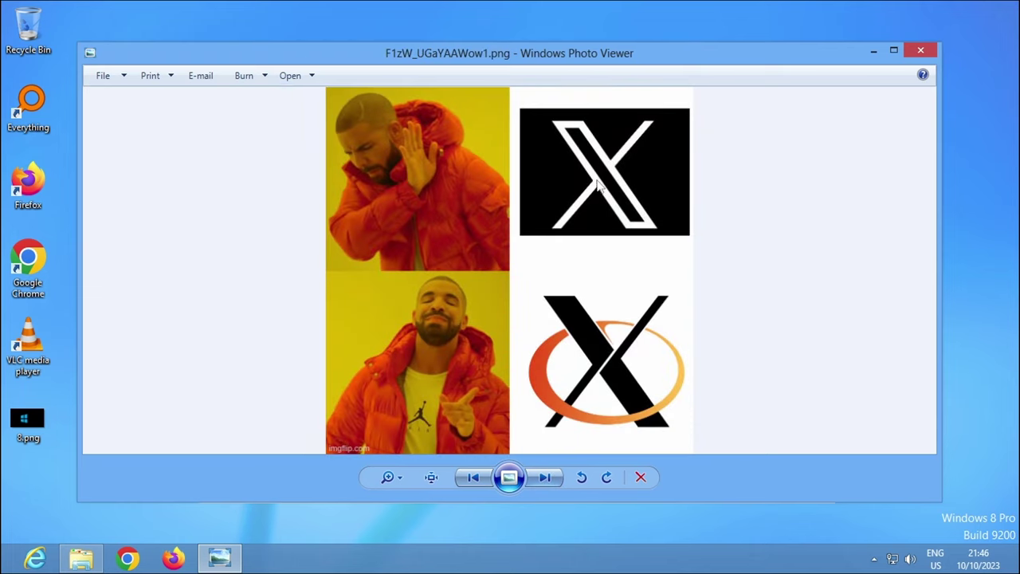
click(542, 476)
click(542, 475)
click(544, 476)
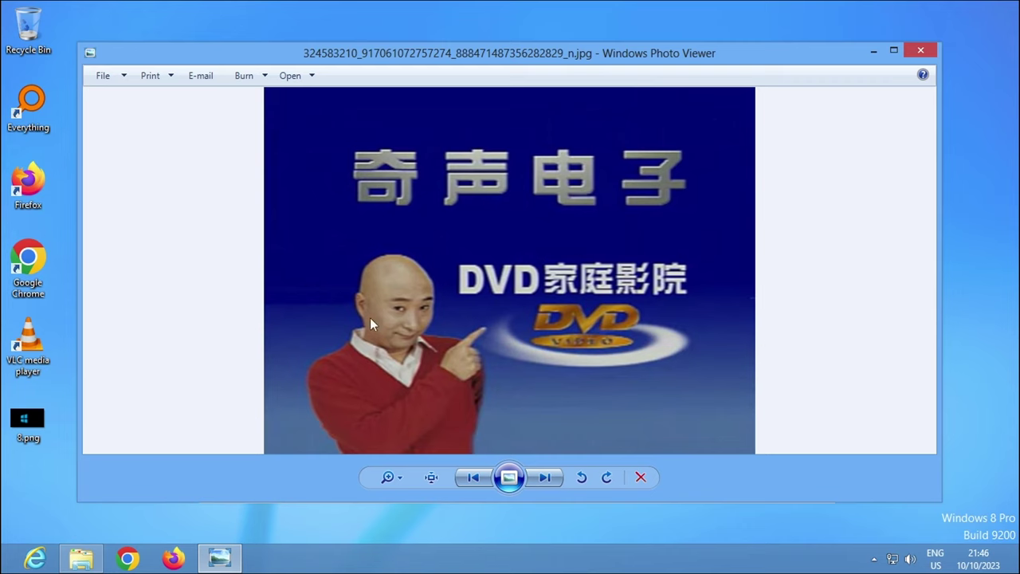
click(917, 50)
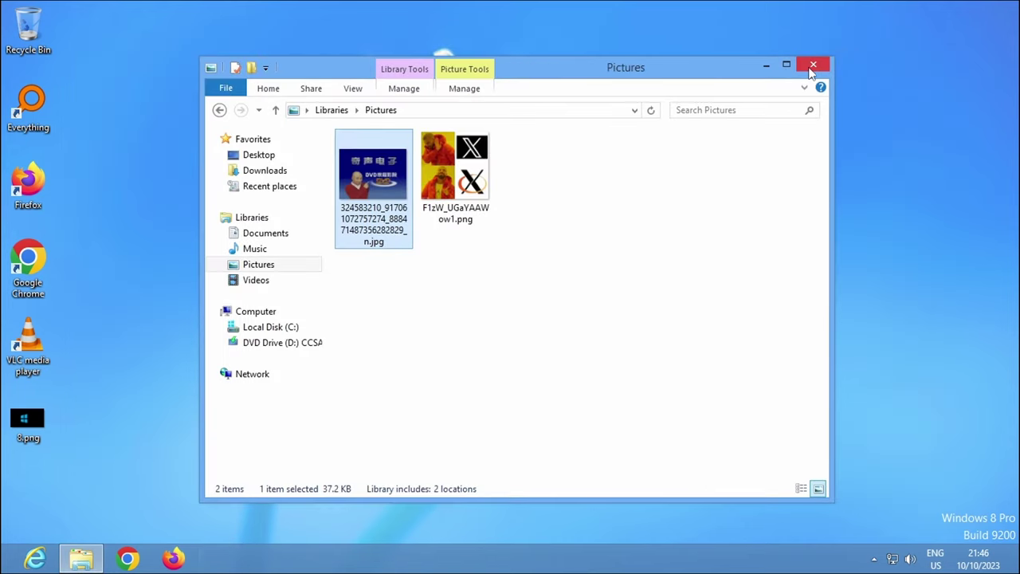
click(813, 64)
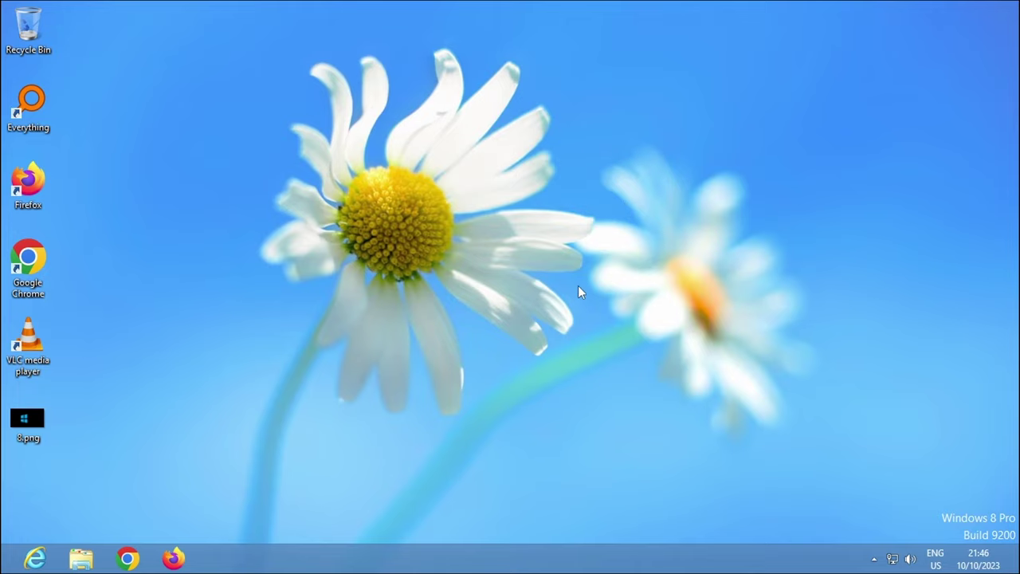
Copy the contents of the DVD drive (D:) to the root of Local Disk (C:)
click(81, 558)
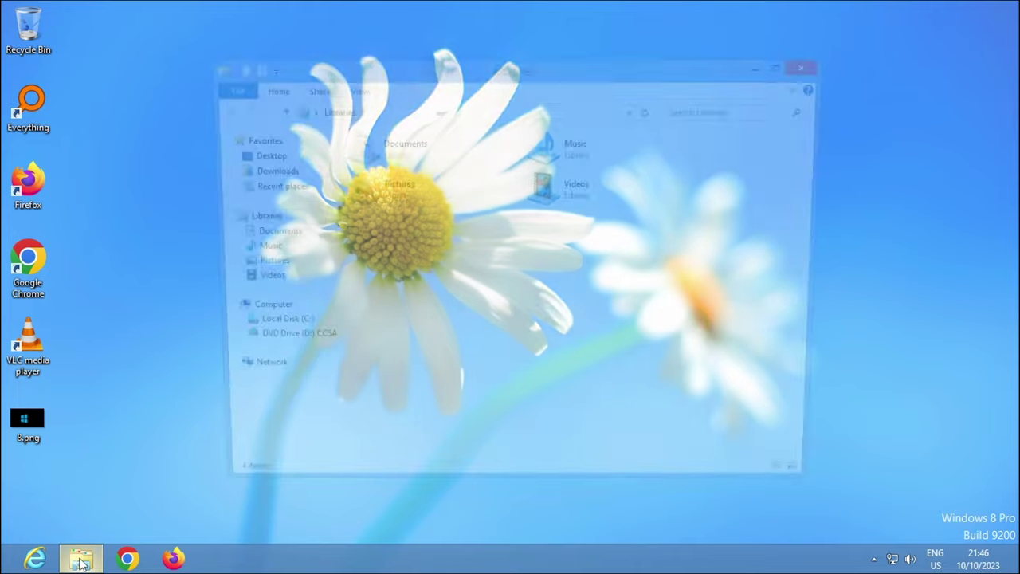
right_click(303, 346)
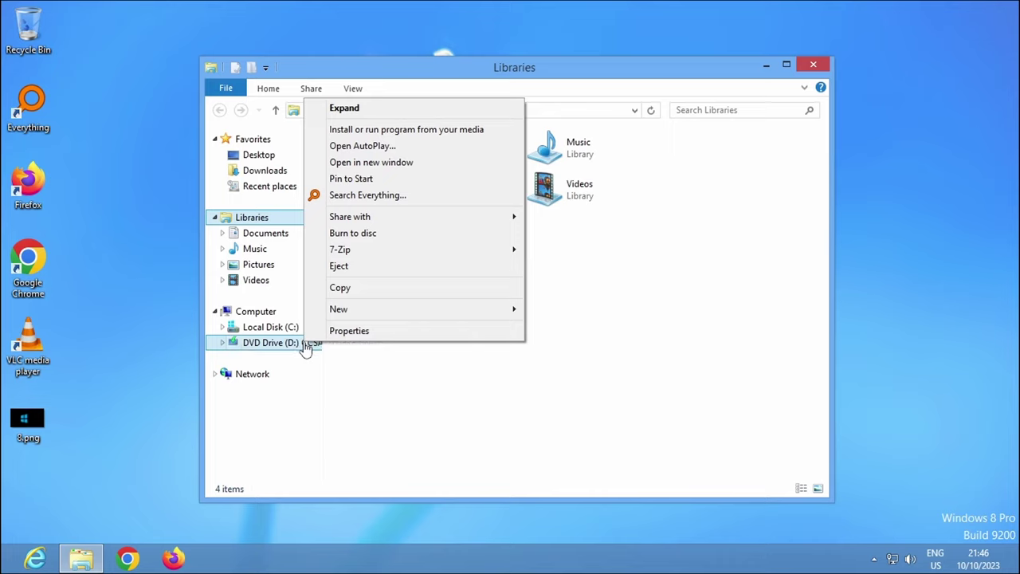
click(403, 289)
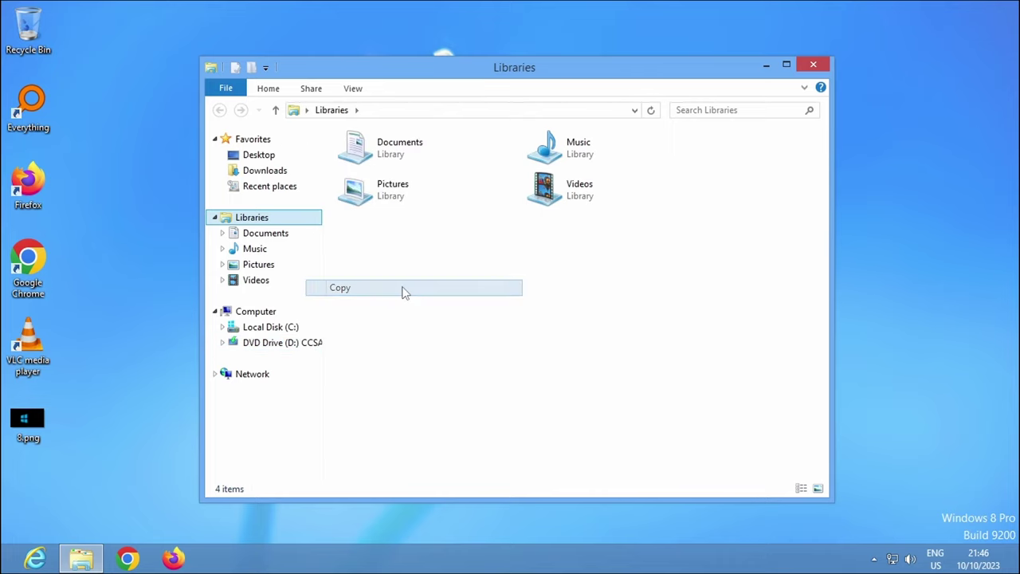
click(300, 329)
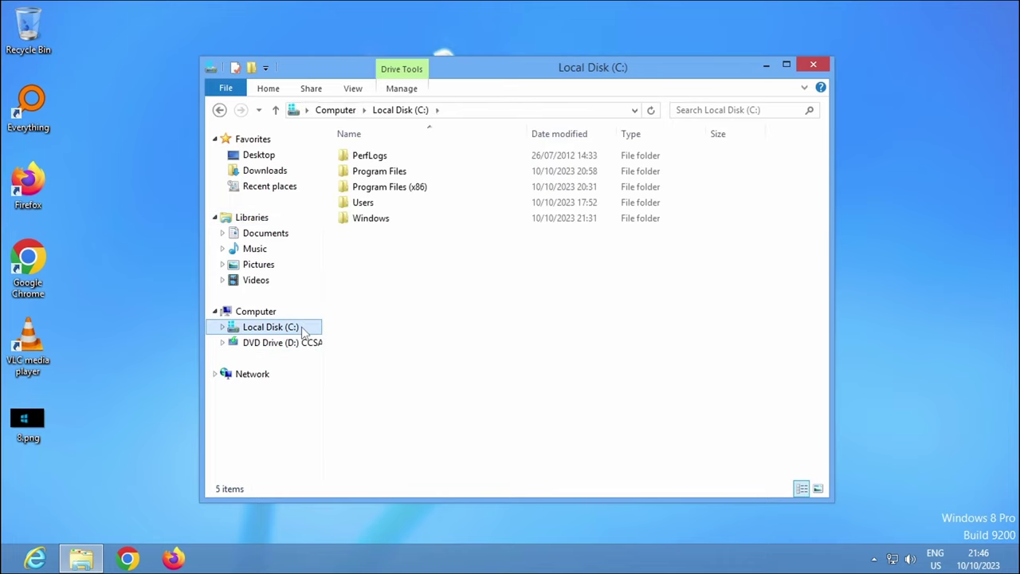
right_click(468, 263)
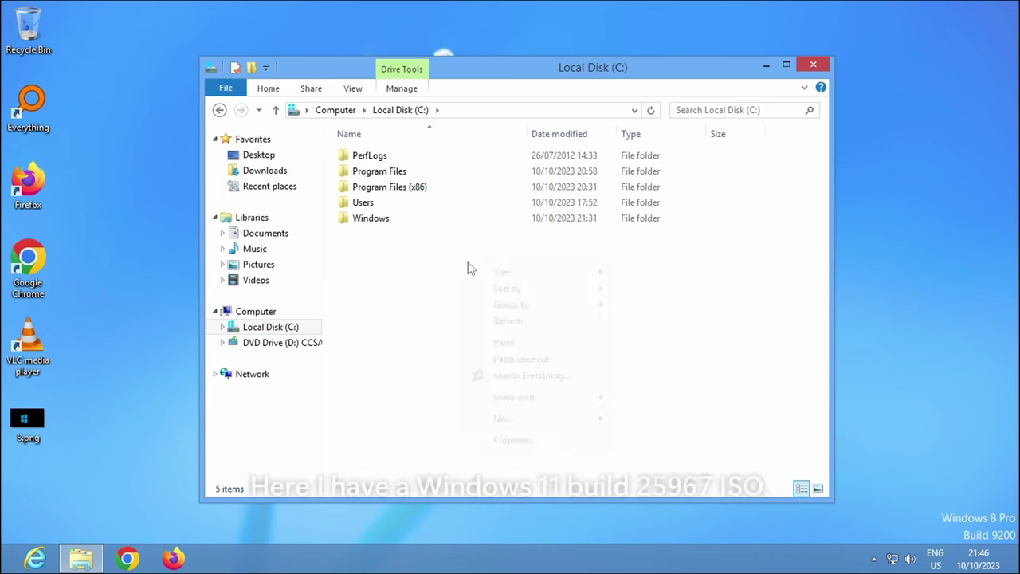
click(587, 348)
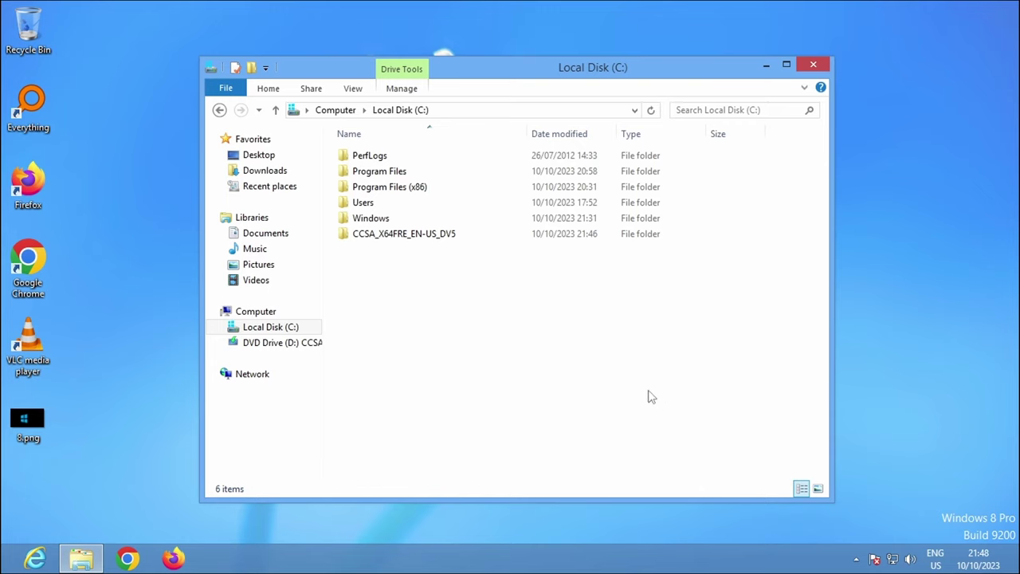
Open the sources folder inside C:\CCSA_X64FRE_EN-US_DV5 and locate appraiserres.dll in the file list
double_click(384, 236)
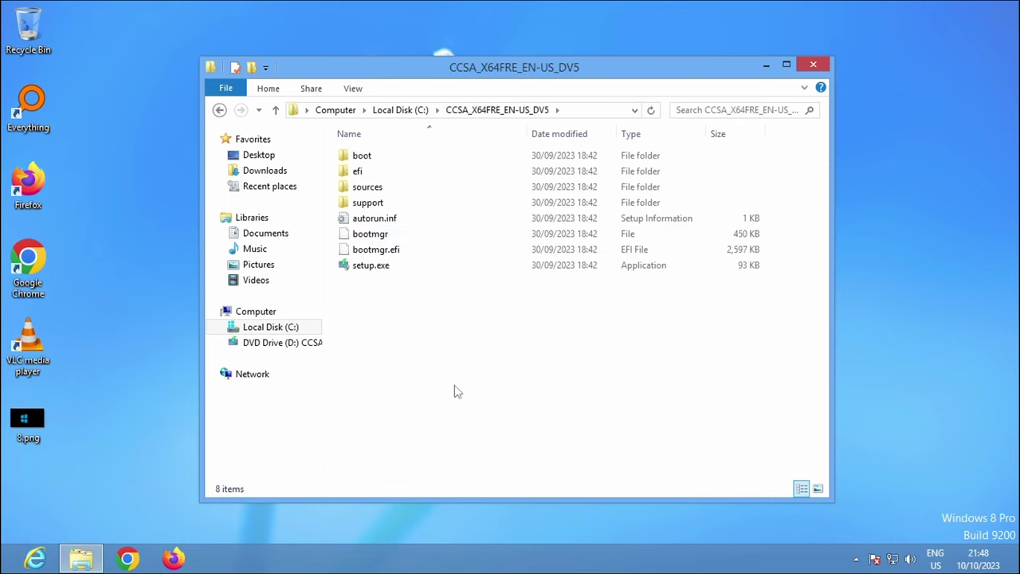
double_click(373, 188)
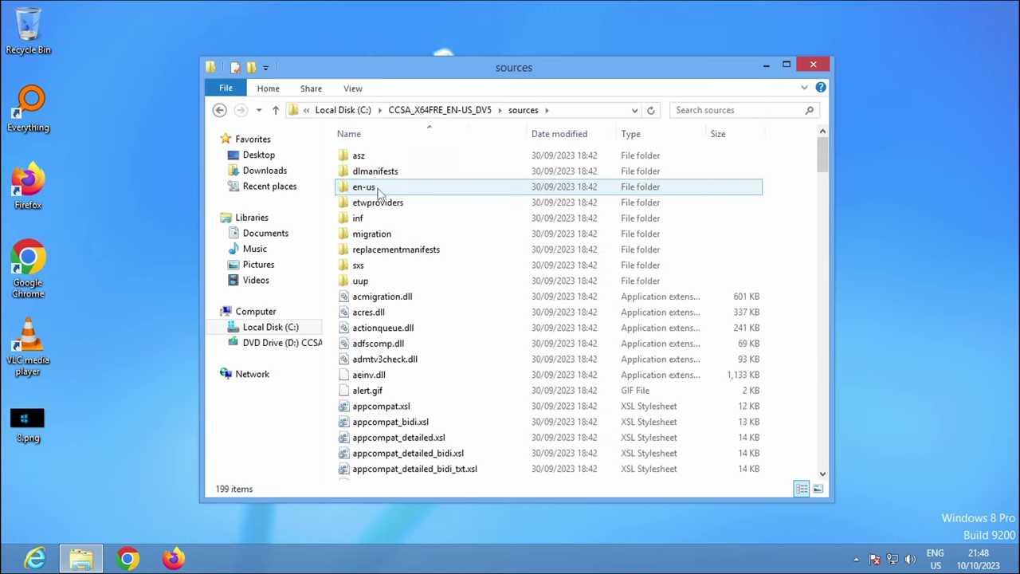
click(764, 297)
key(Down)
key(Down)
key(Down)
key(Down)
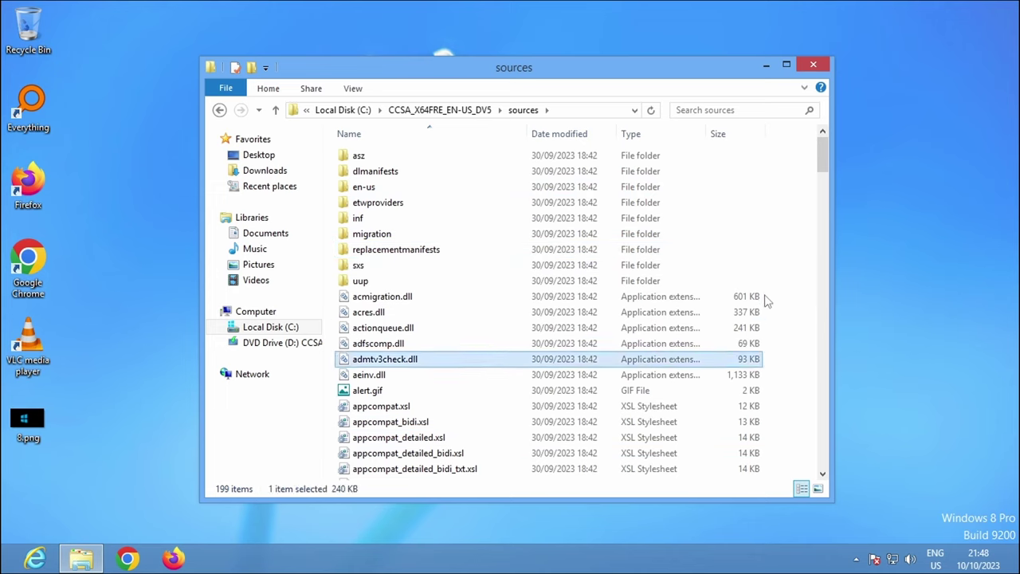
key(Down)
key(Down)
key(Down)
key(Down)
key(Down)
key(Down)
key(Down)
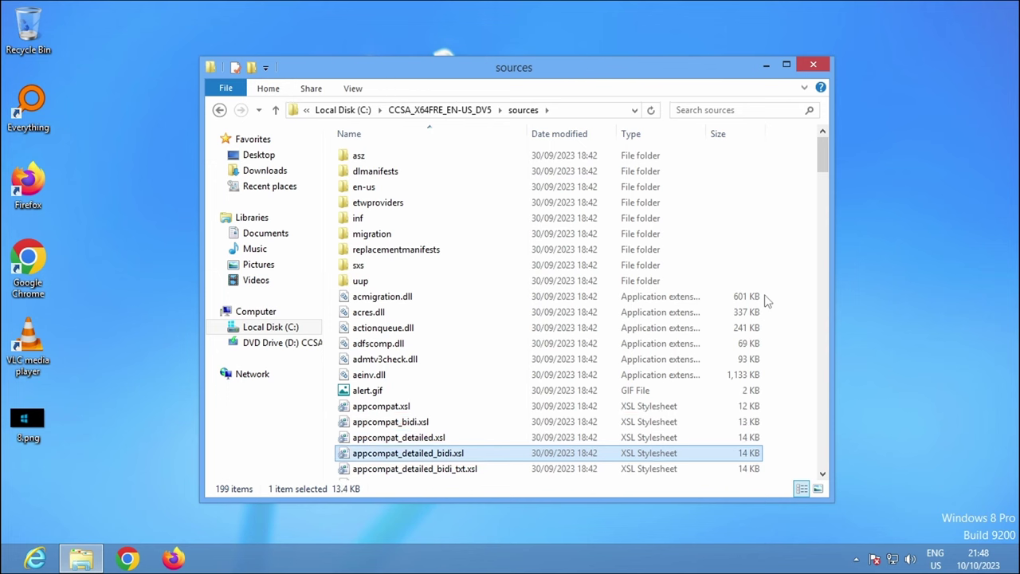
key(Down)
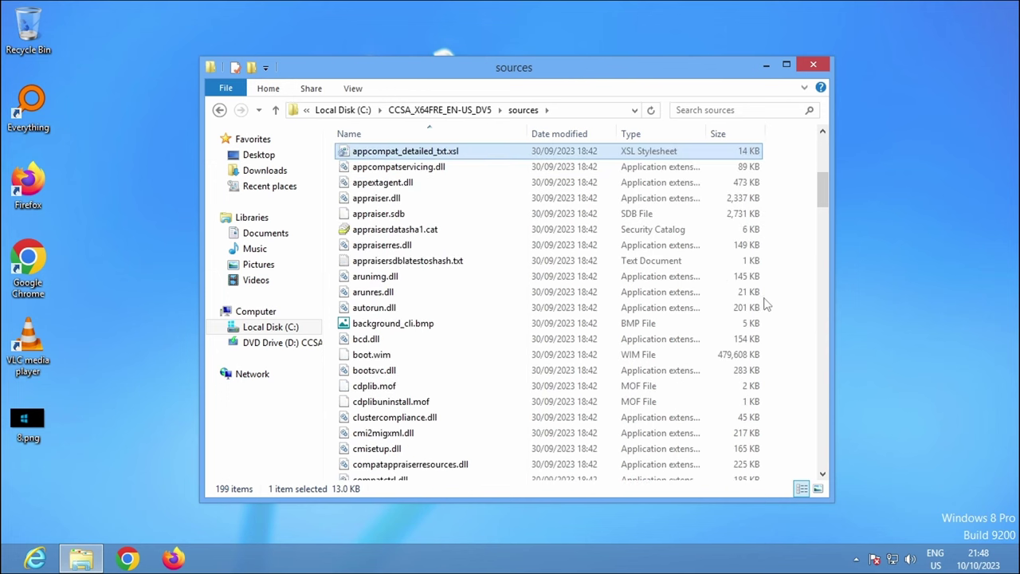
Check the file version in the detailed properties of appraiserres.dll and close the properties without changes
click(376, 247)
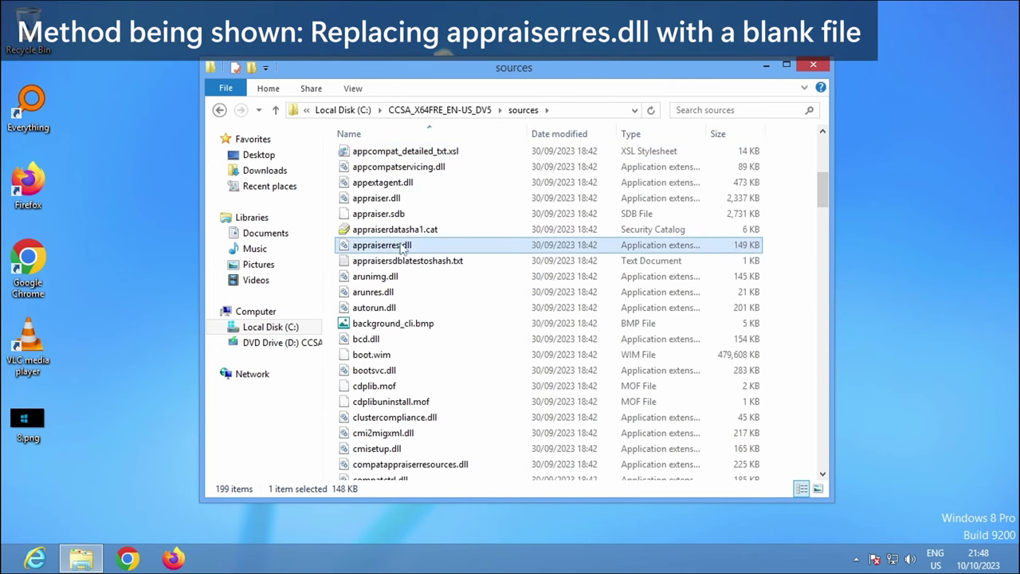
right_click(422, 250)
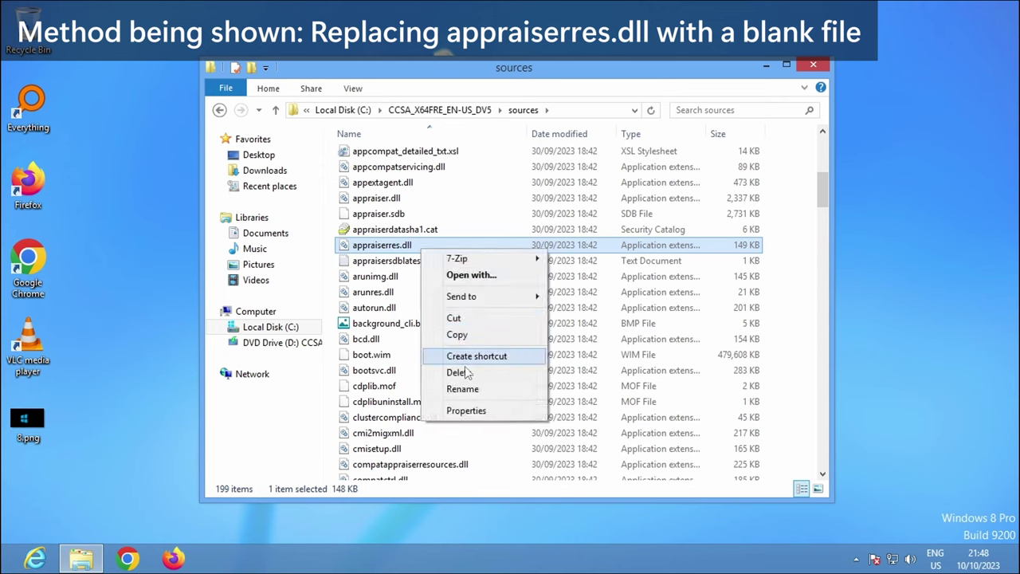
click(466, 411)
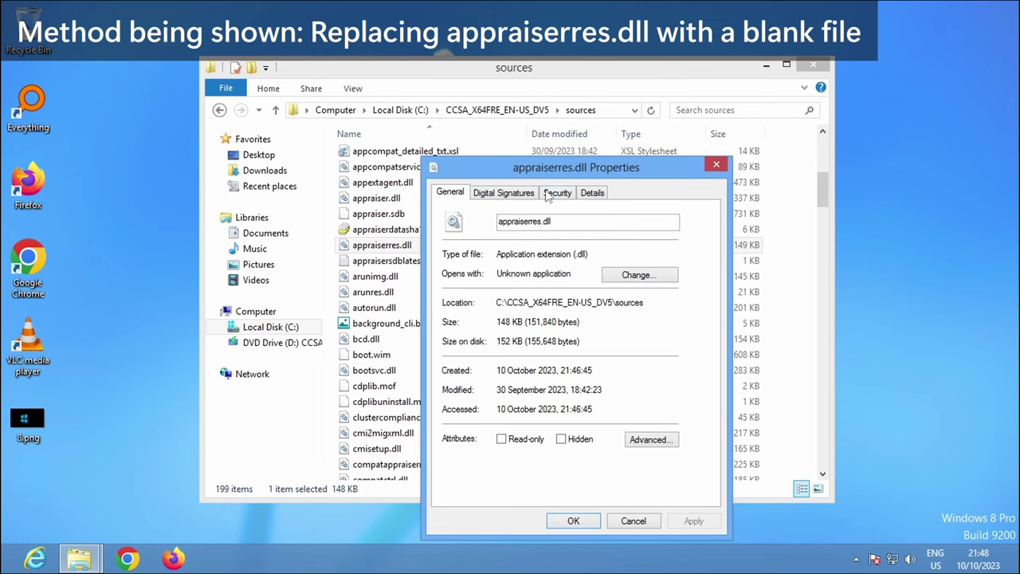
click(590, 192)
click(509, 277)
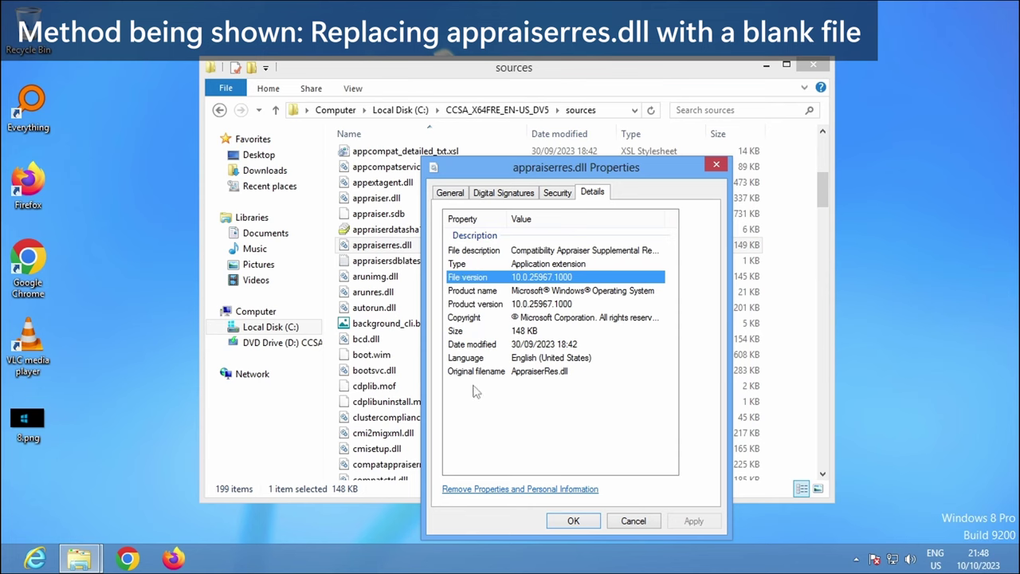
click(634, 522)
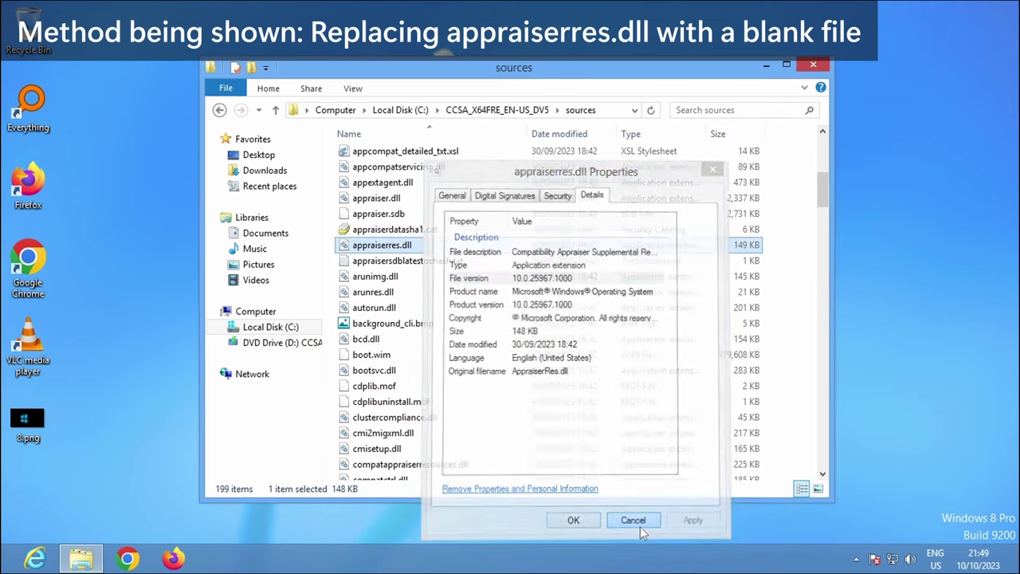
Rename appraiserres.dll in the sources folder as appraiserres2.dll
right_click(402, 249)
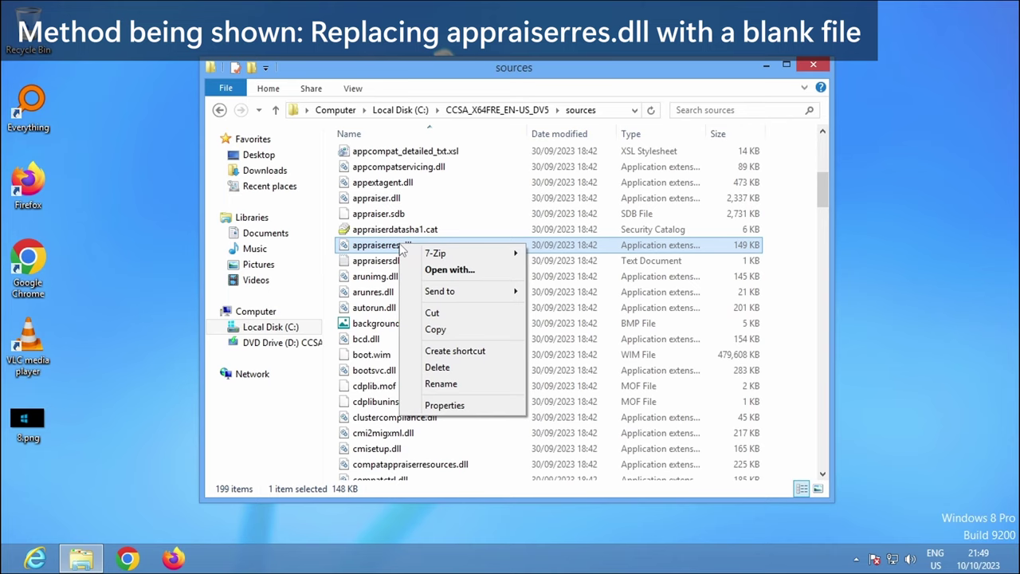
click(441, 384)
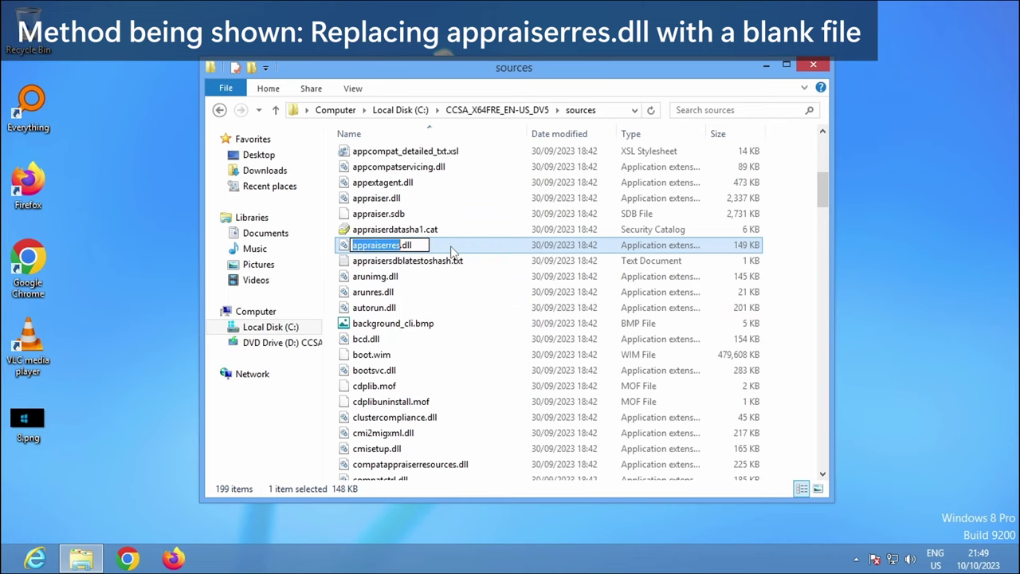
key(End)
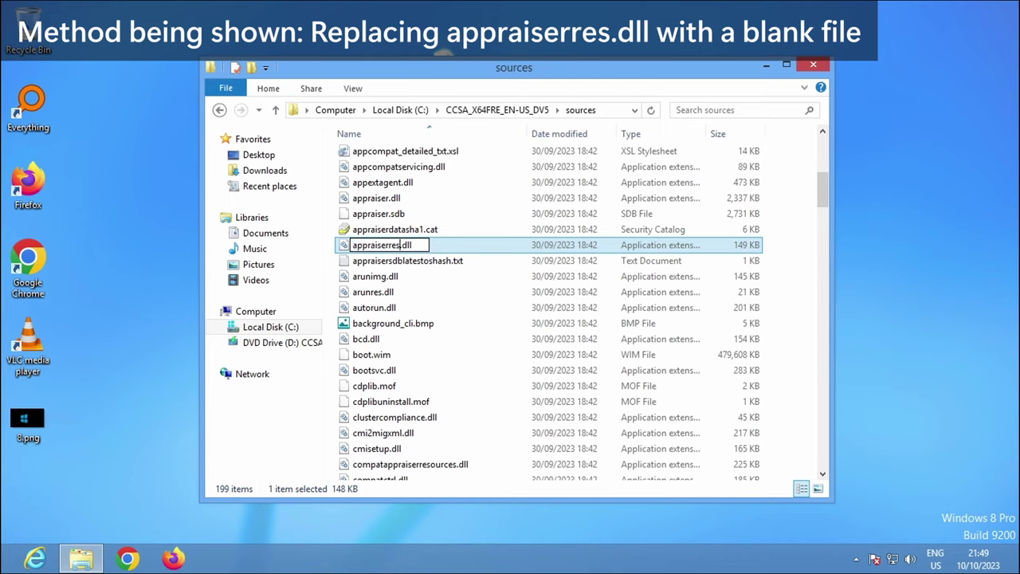
text(2)
key(Return)
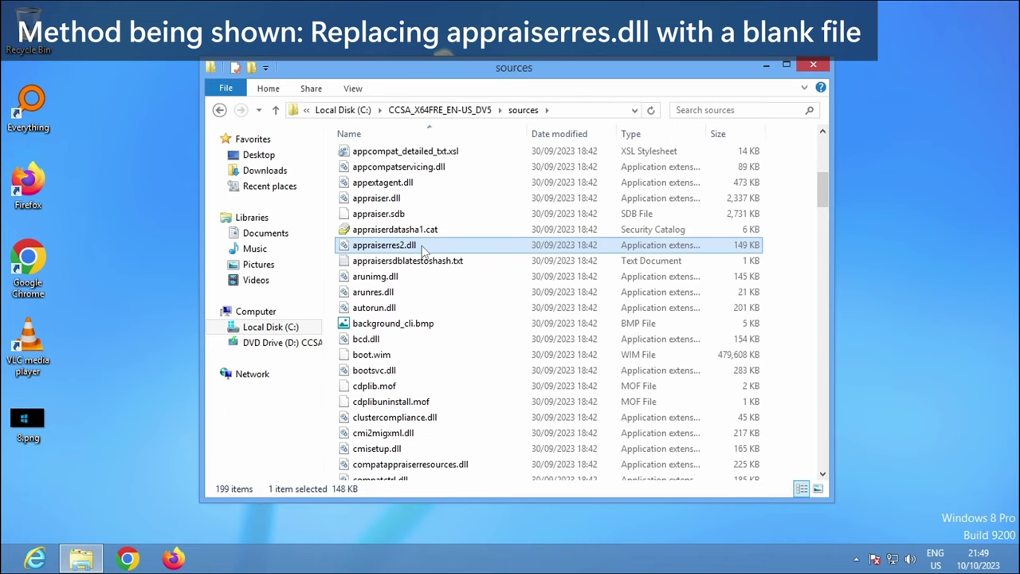
Copy the text "appraiserres" from the name of appraiserres2.dll
right_click(422, 251)
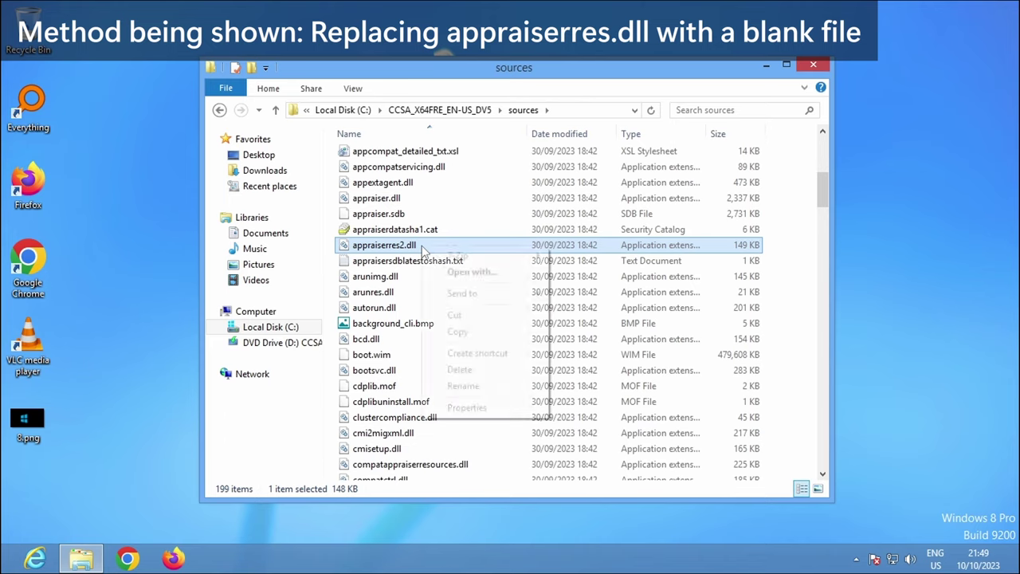
click(453, 386)
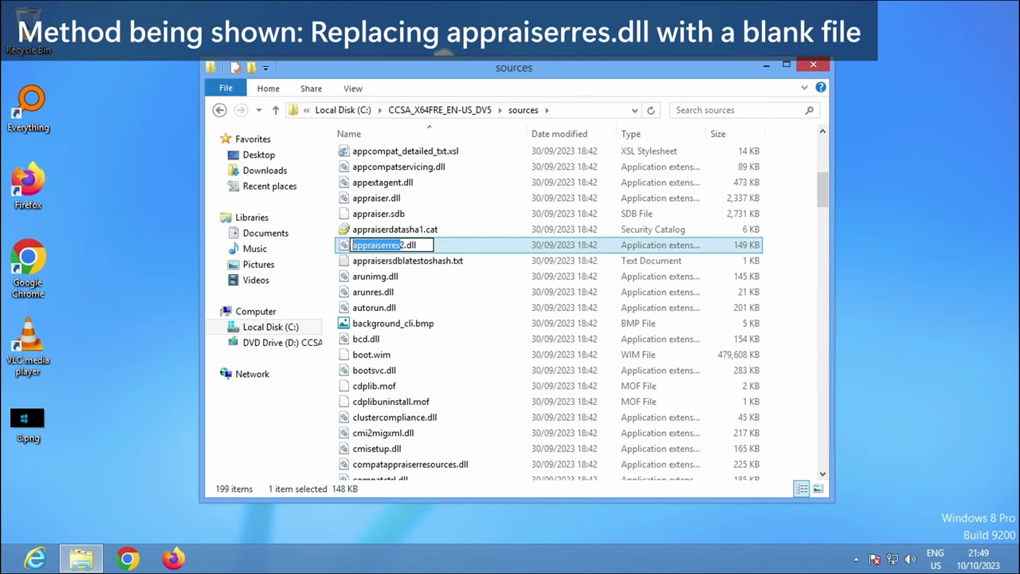
right_click(371, 245)
click(452, 291)
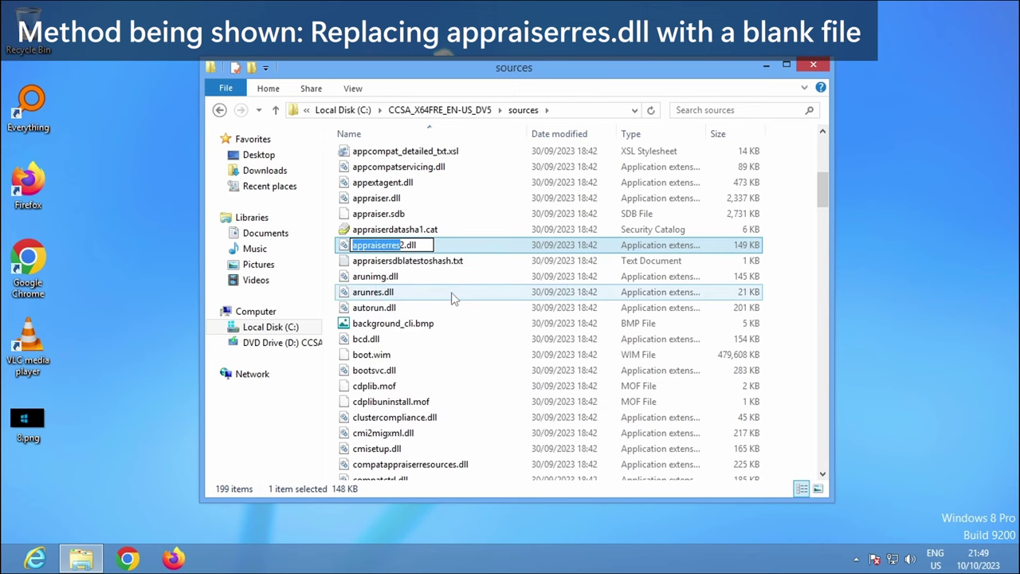
Find Notepad with an app search and open it with a blank document
key(super)
text(notepad)
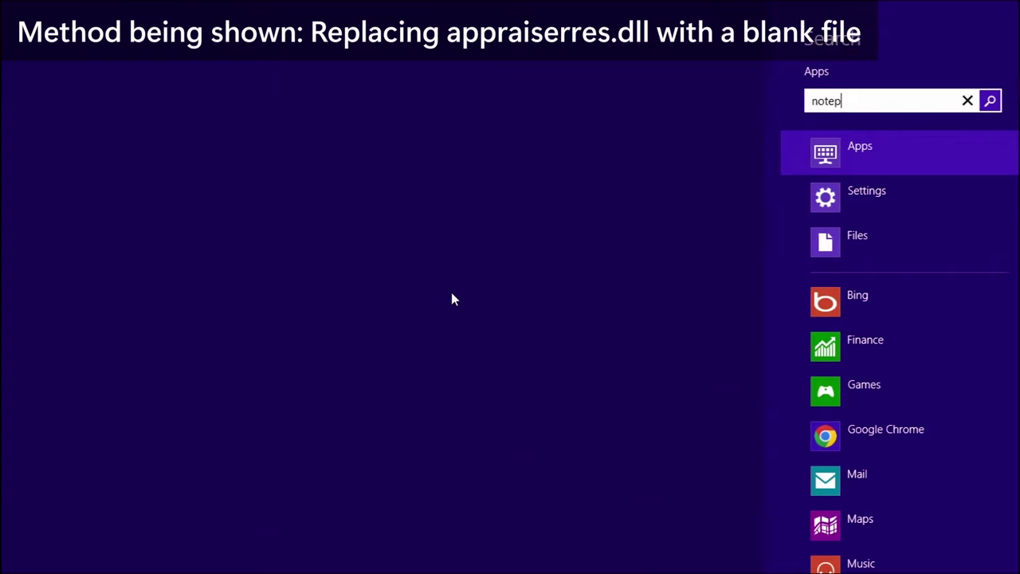
click(110, 122)
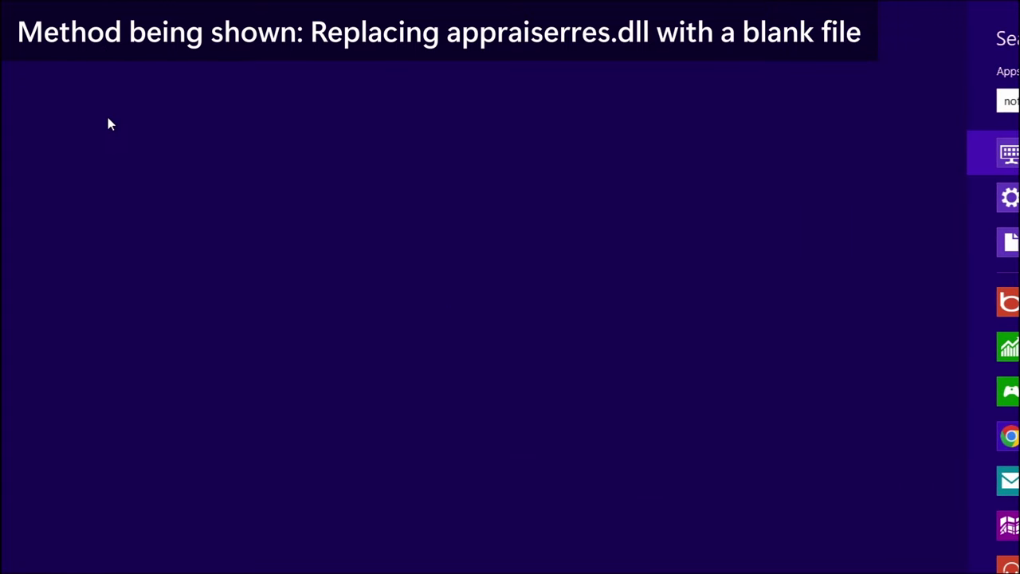
drag(311, 138, 347, 144)
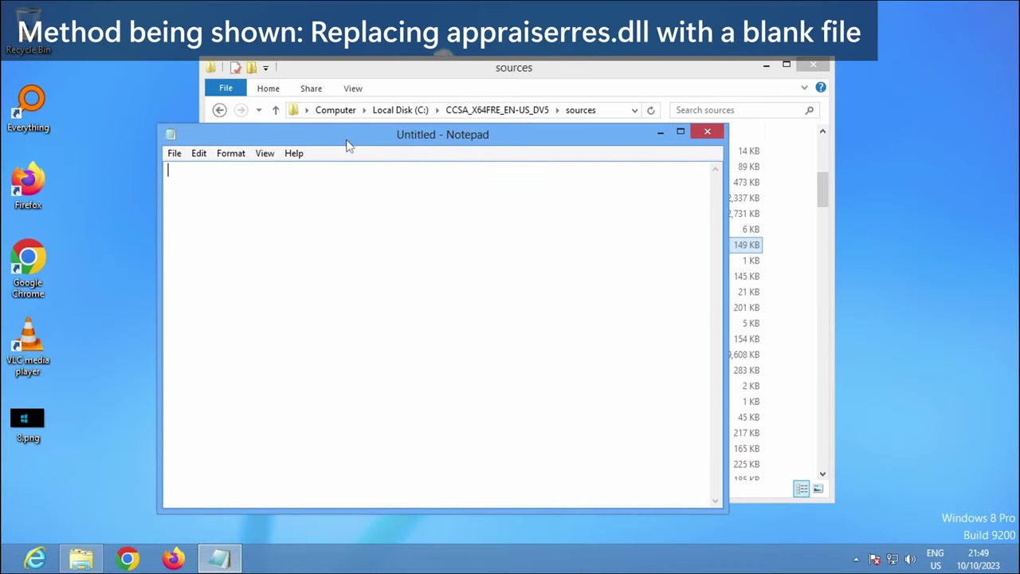
Save the blank document as appraiserres.dll in C:\CCSA_X64FRE_EN-US_DV5\sources and close Notepad
click(174, 153)
click(212, 217)
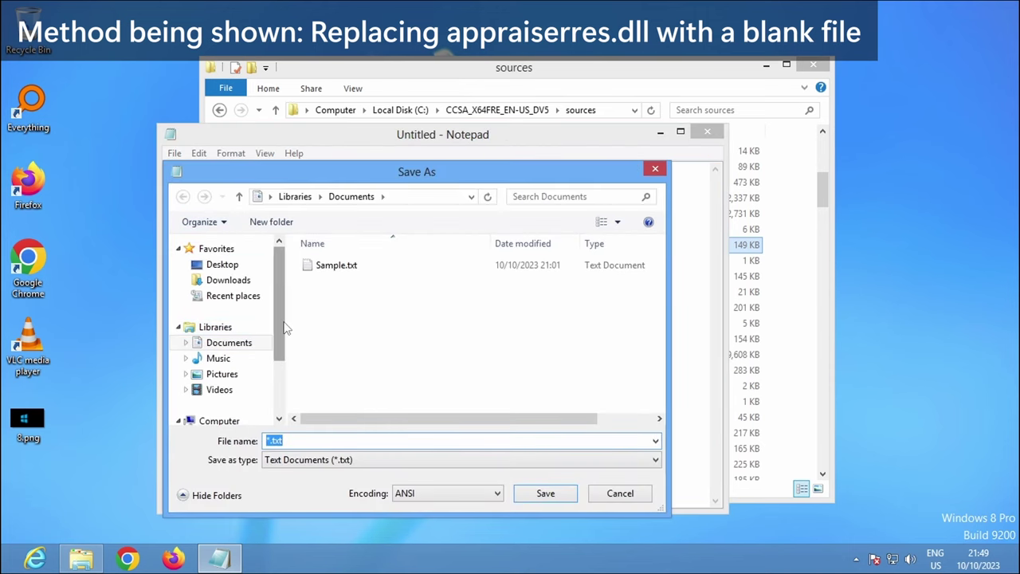
drag(279, 337, 269, 369)
click(268, 368)
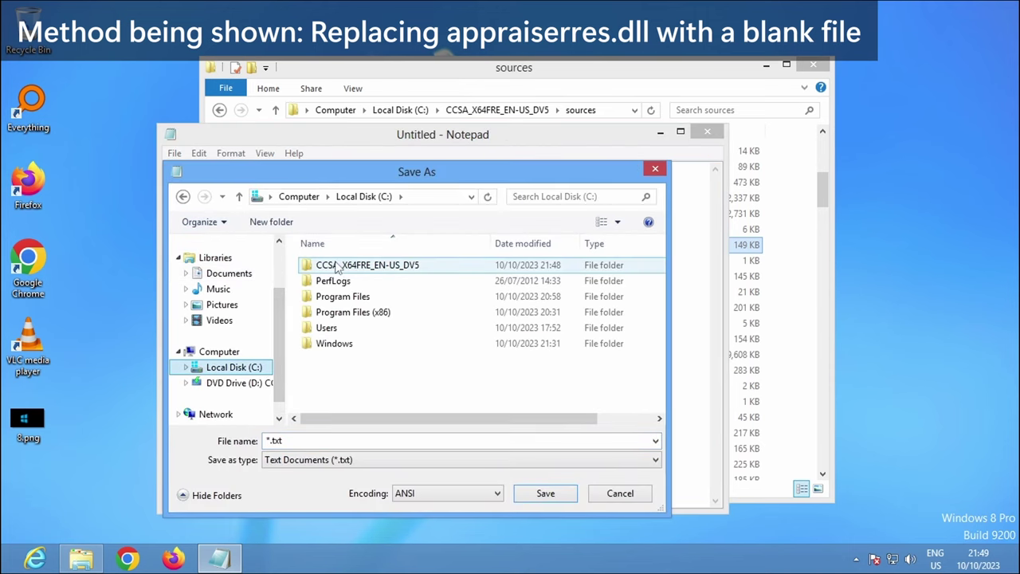
double_click(339, 269)
double_click(330, 295)
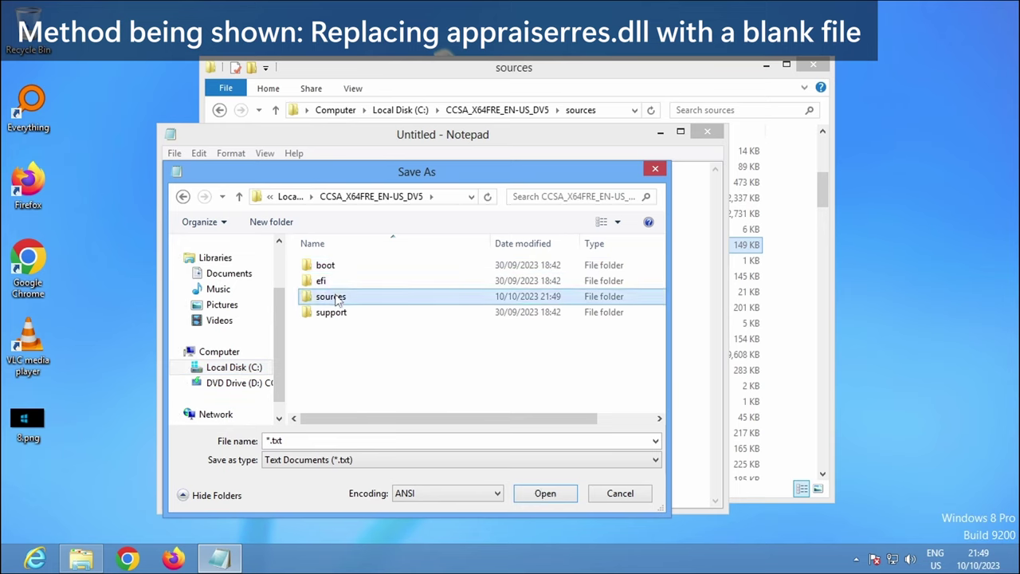
click(287, 441)
text(appraiserres)
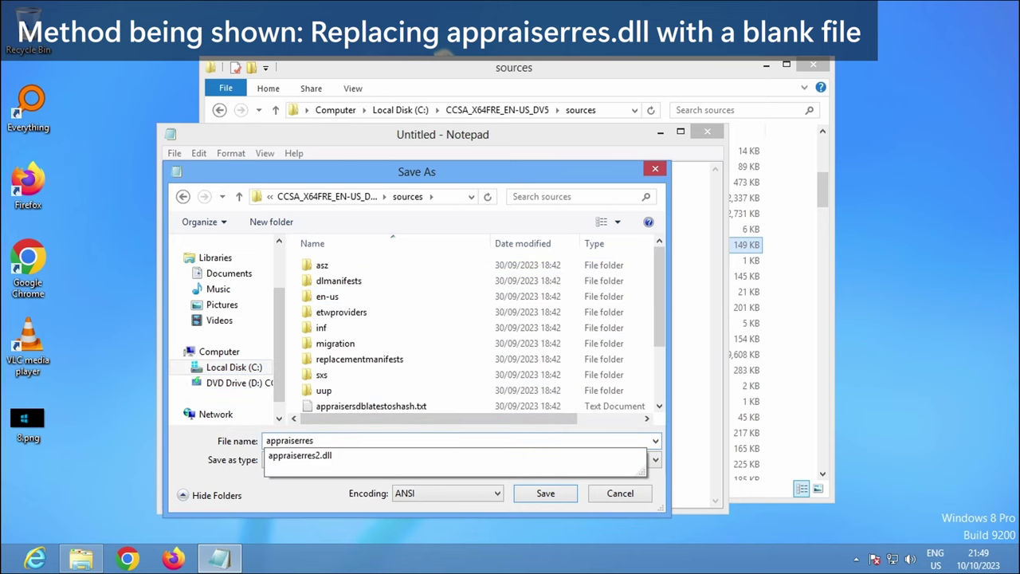
text(.dll)
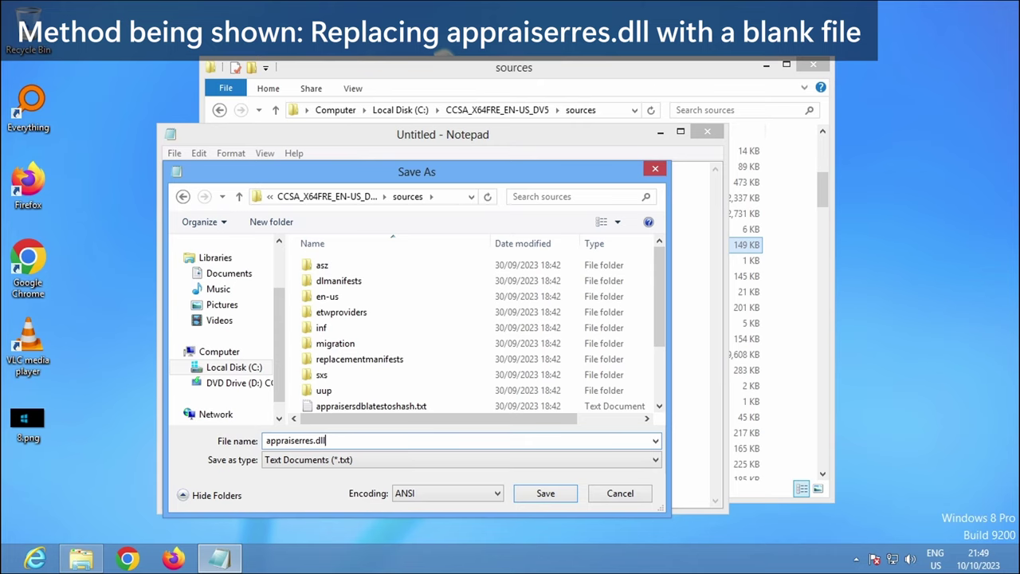
key(Return)
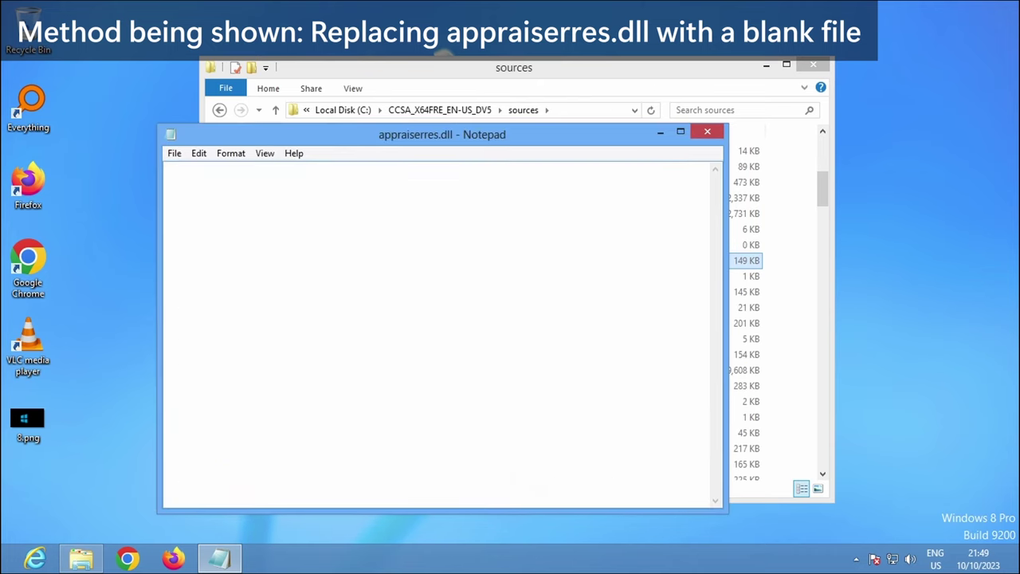
click(707, 132)
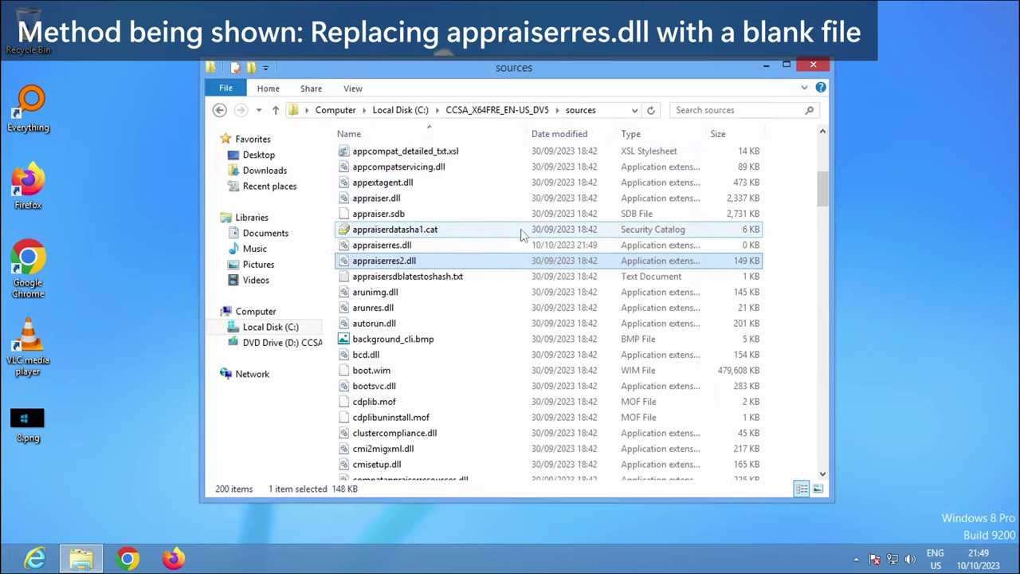
Check the file size and version details in the properties of the blank appraiserres.dll in the sources folder
right_click(376, 250)
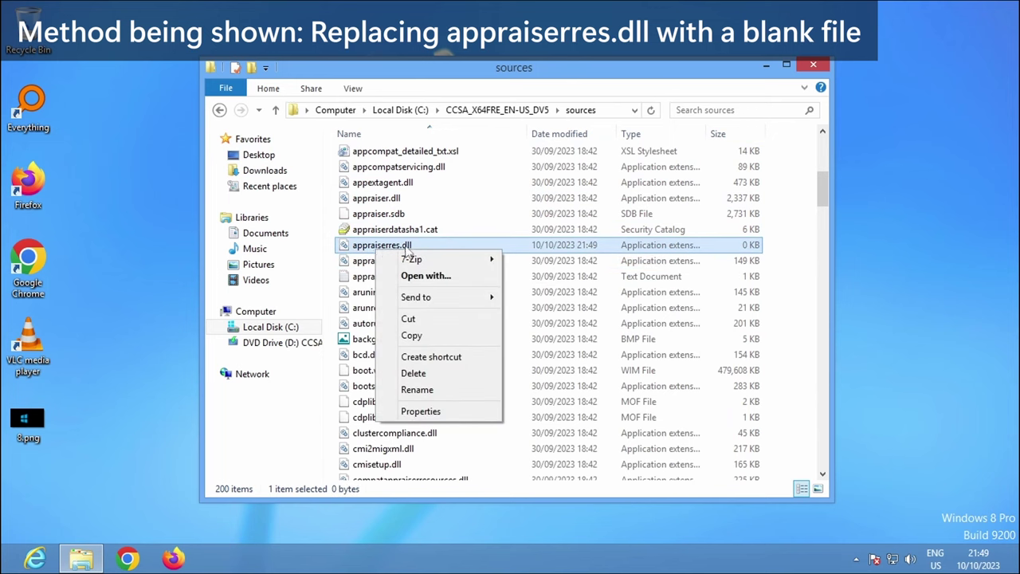
click(462, 418)
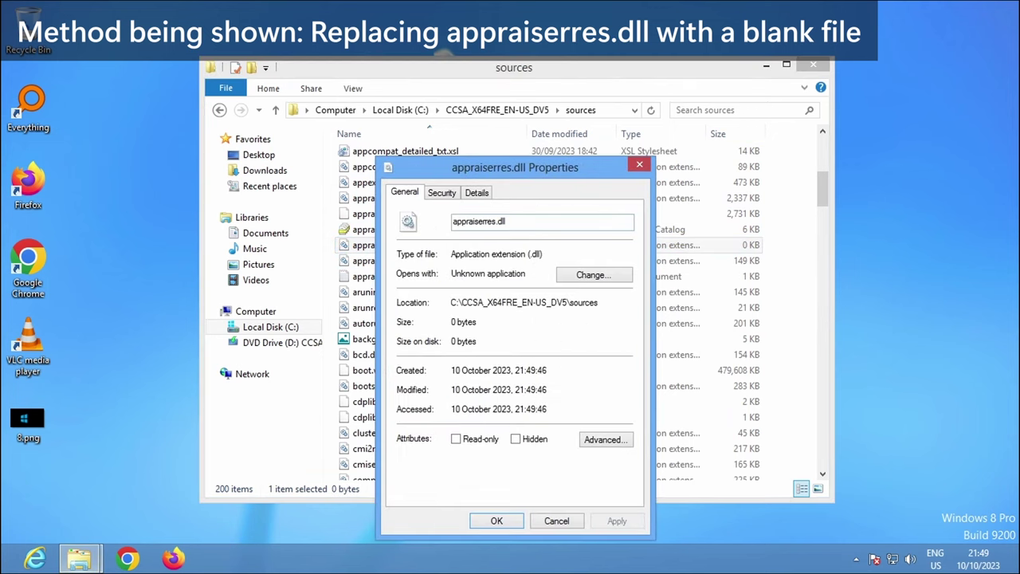
drag(479, 322, 451, 322)
click(471, 193)
click(530, 278)
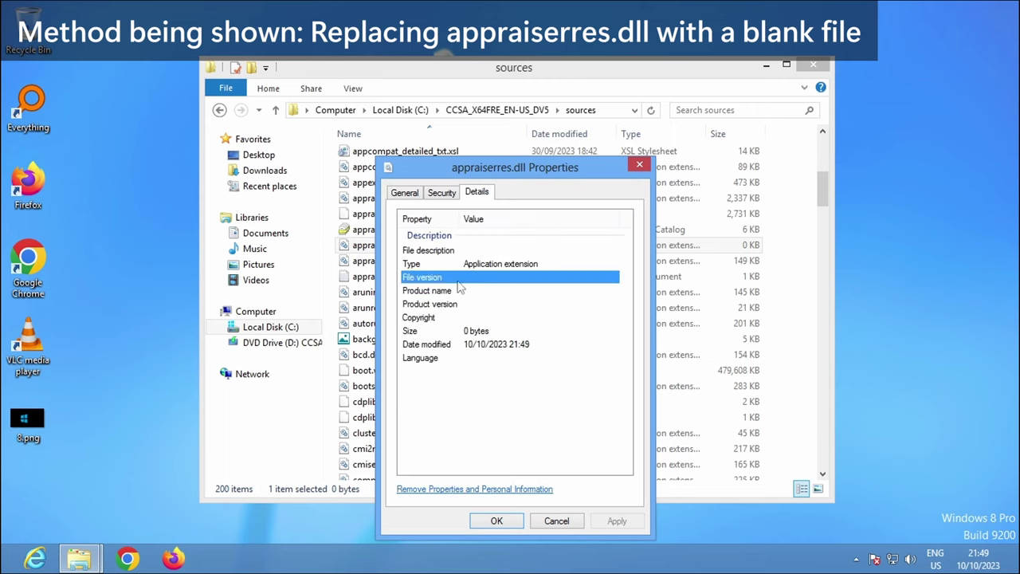
click(496, 521)
Go back to the CCSA_X64FRE_EN-US_DV5 folder and launch setup.exe, allowing it to make changes to the computer
click(224, 112)
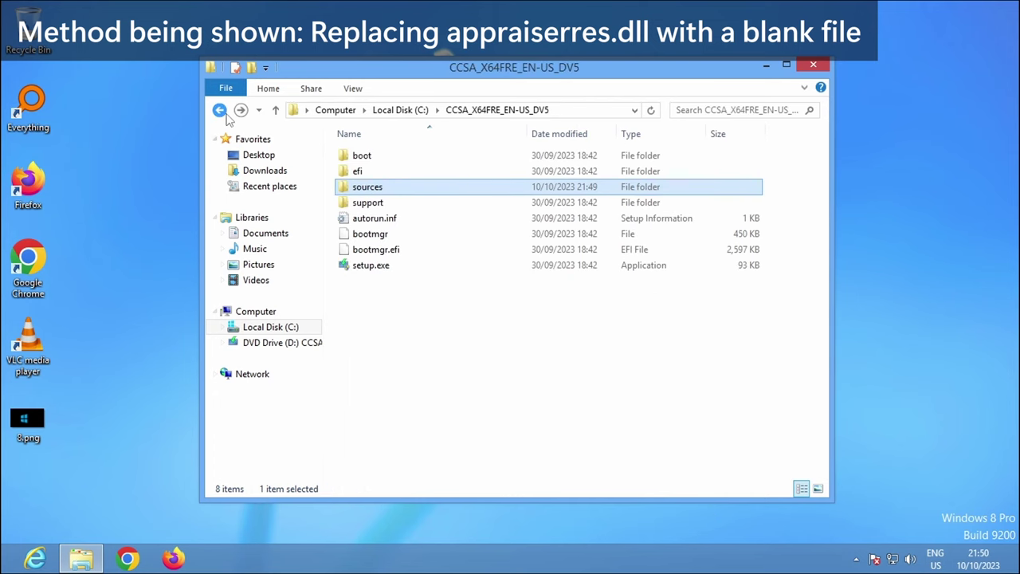
double_click(429, 273)
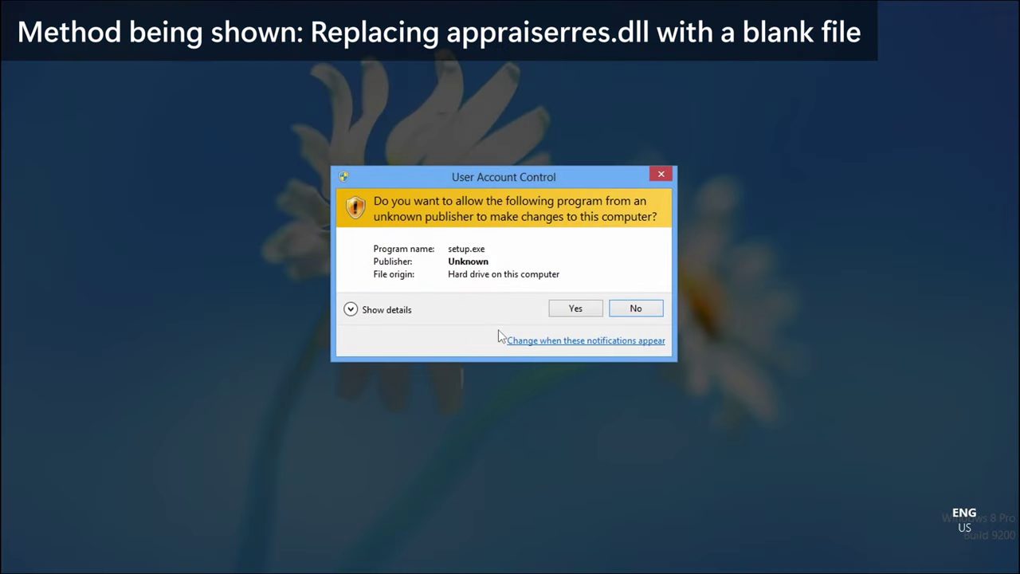
click(578, 309)
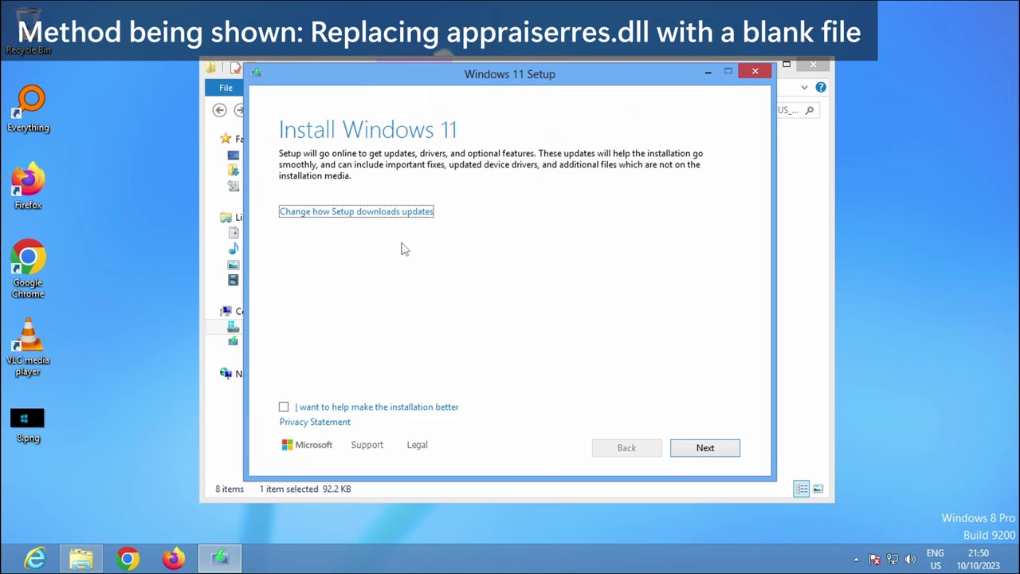
Set Windows 11 Setup's update download option to "Not right now" and continue to the system requirements check
click(313, 214)
click(317, 215)
click(315, 240)
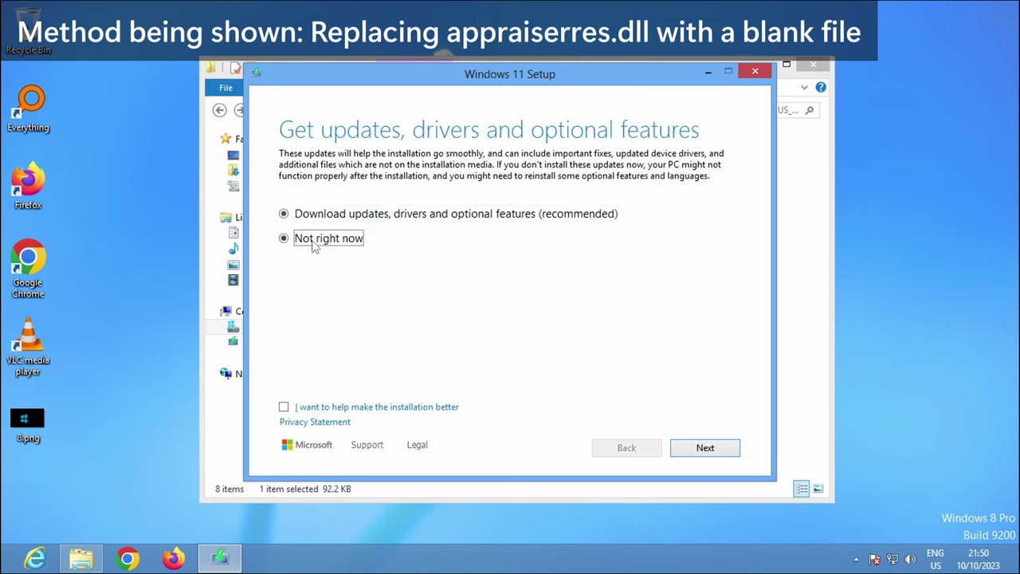
click(703, 451)
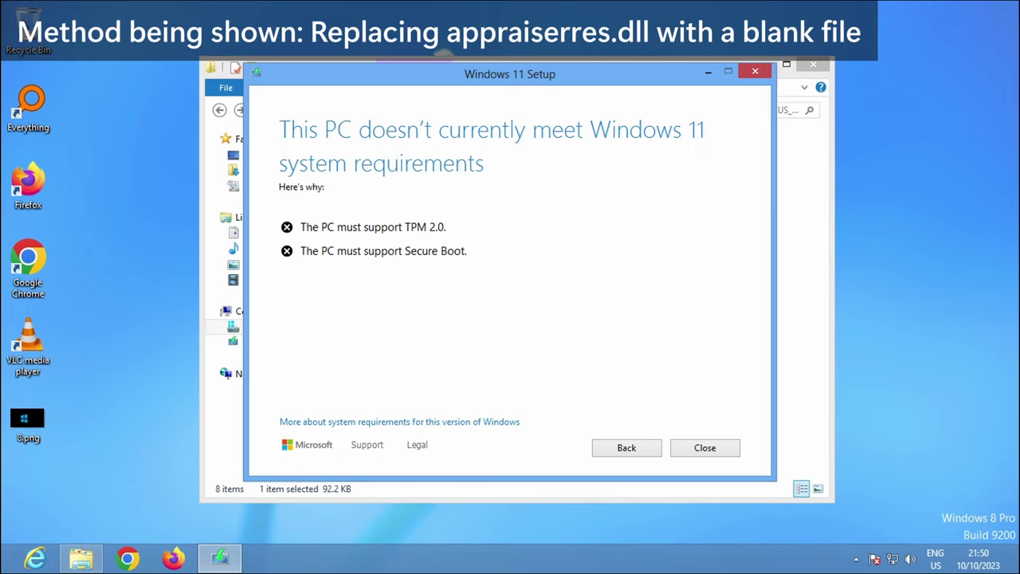
Review the TPM 2.0 and Secure Boot requirements listed by Windows 11 Setup
drag(308, 227, 577, 230)
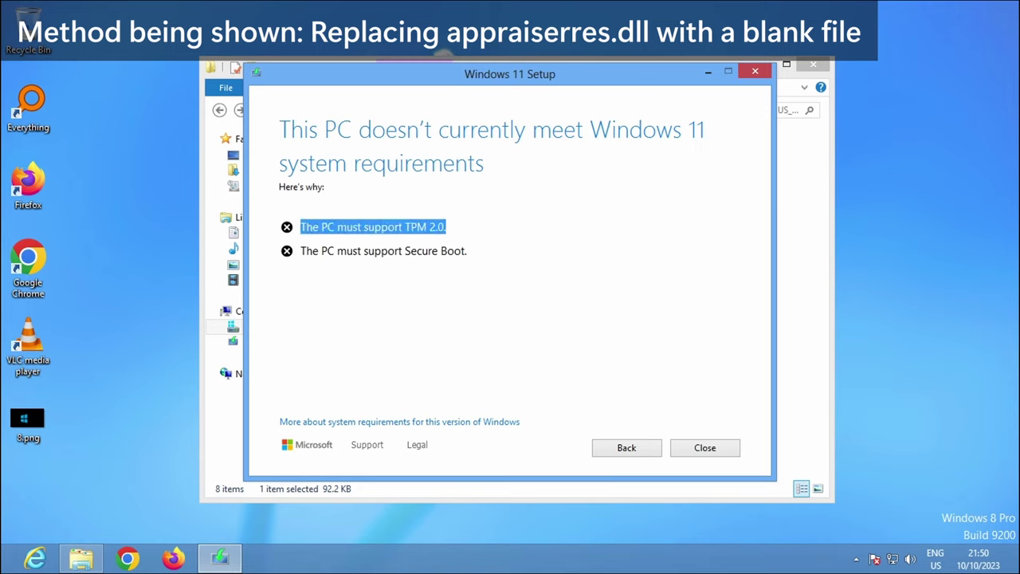
drag(299, 251, 468, 251)
click(660, 337)
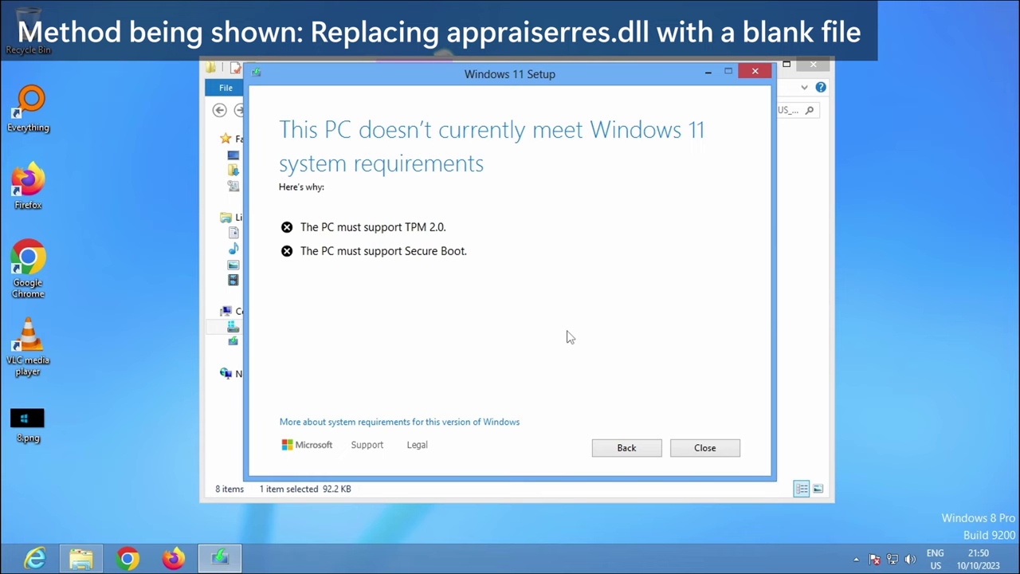
Run tpm.msc and arrange the TPM Management window beside Windows 11 Setup to check the computer's TPM status
key(super+r)
text(tpm)
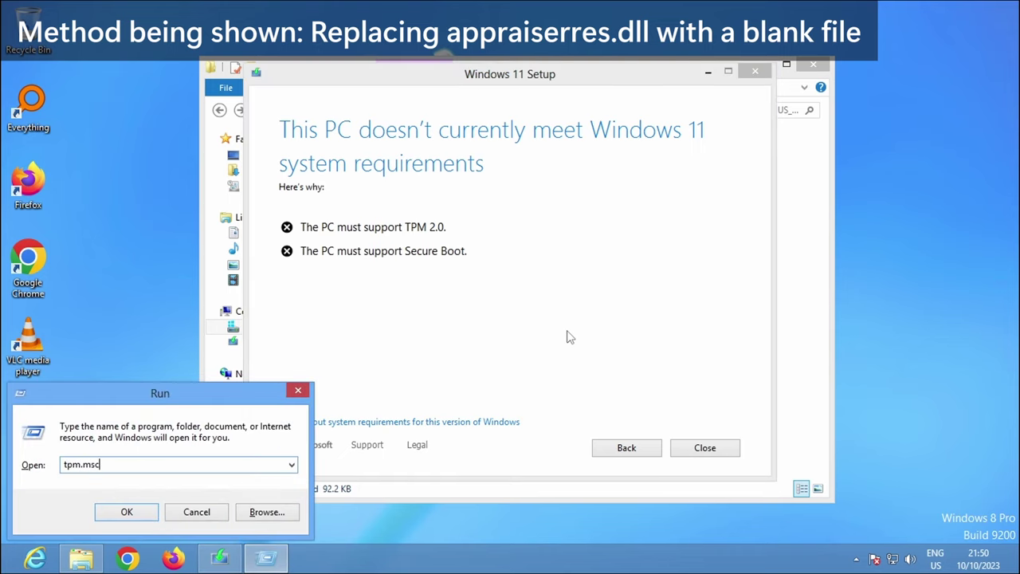
key(Return)
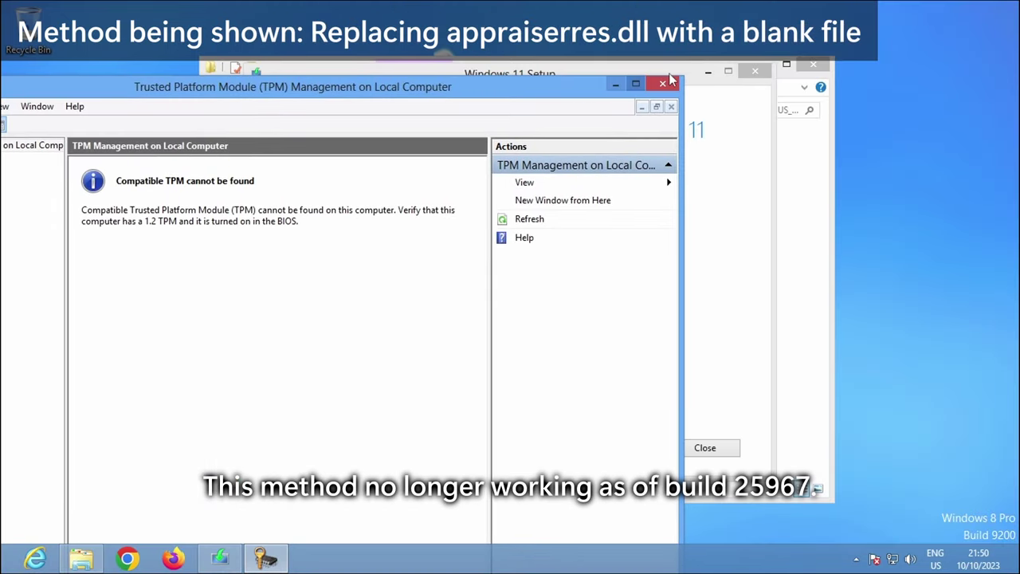
drag(683, 77, 506, 306)
drag(386, 318, 487, 241)
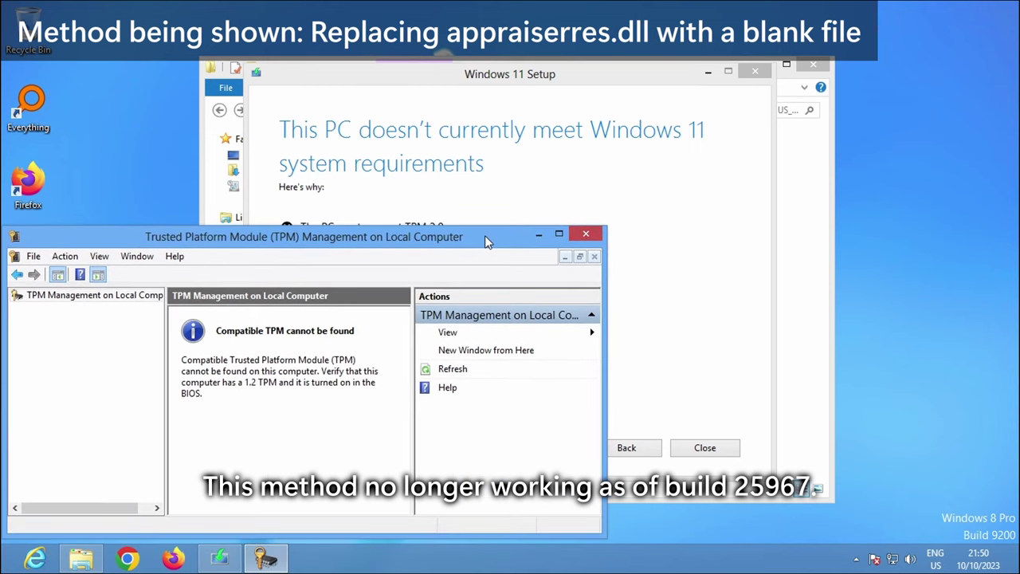
drag(511, 76, 697, 46)
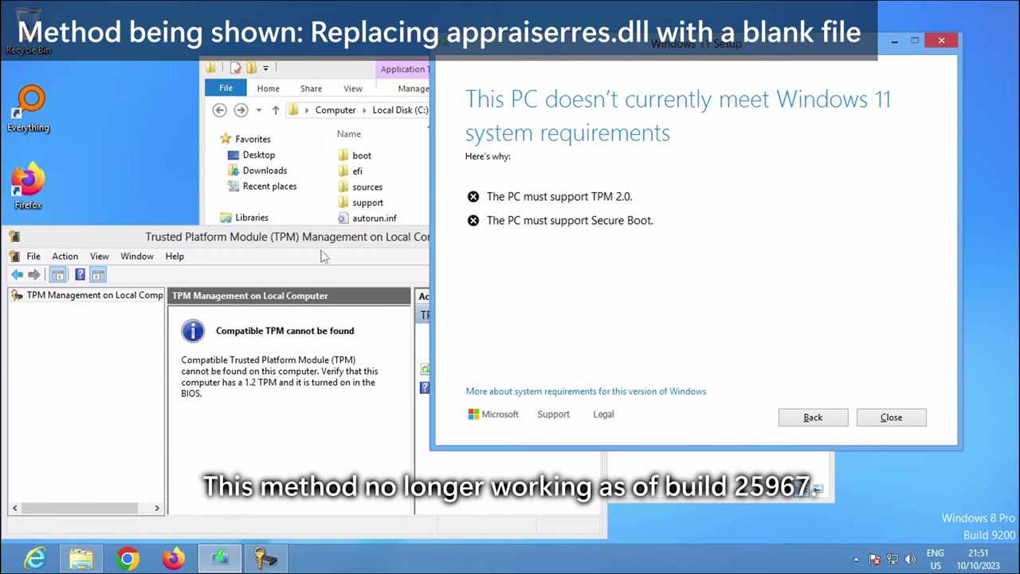
Minimize the TPM Management window and close Windows 11 Setup
drag(367, 239, 372, 238)
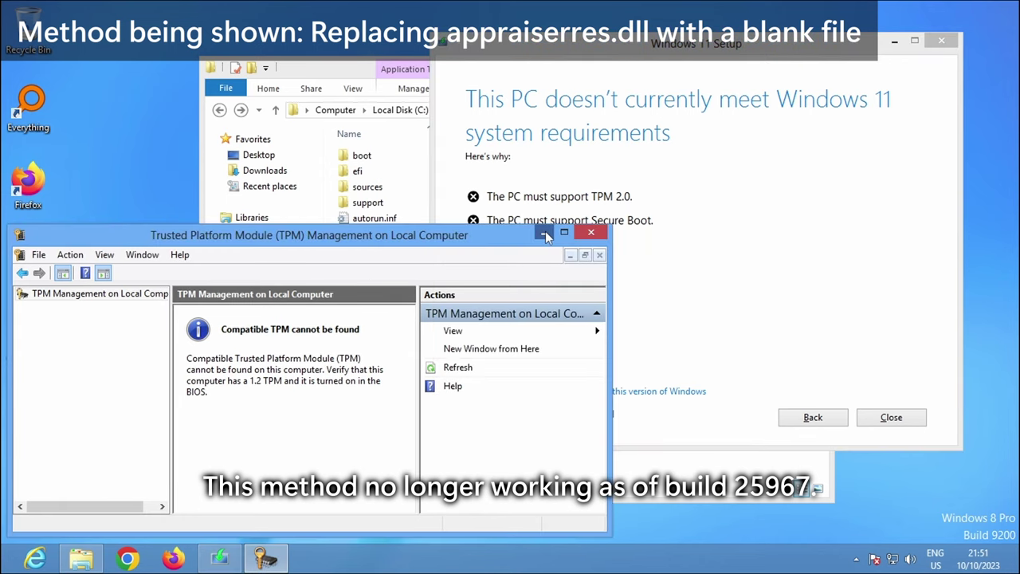
click(546, 233)
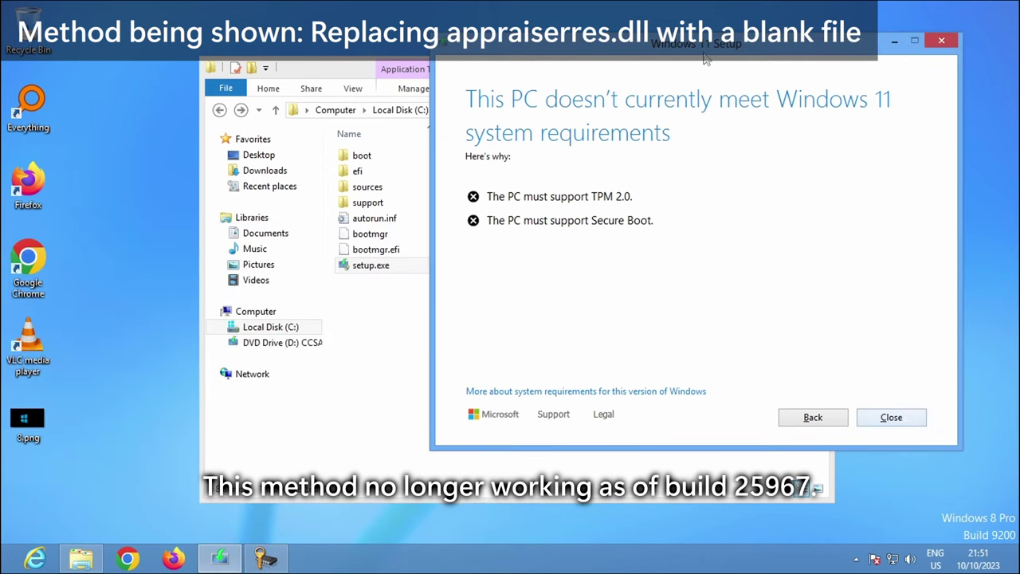
drag(706, 59, 523, 88)
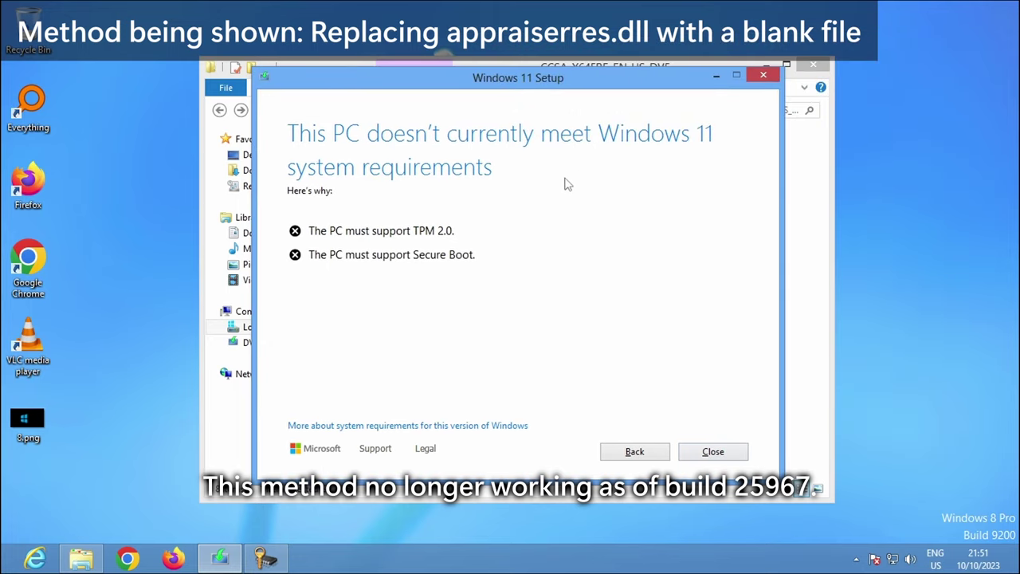
click(709, 455)
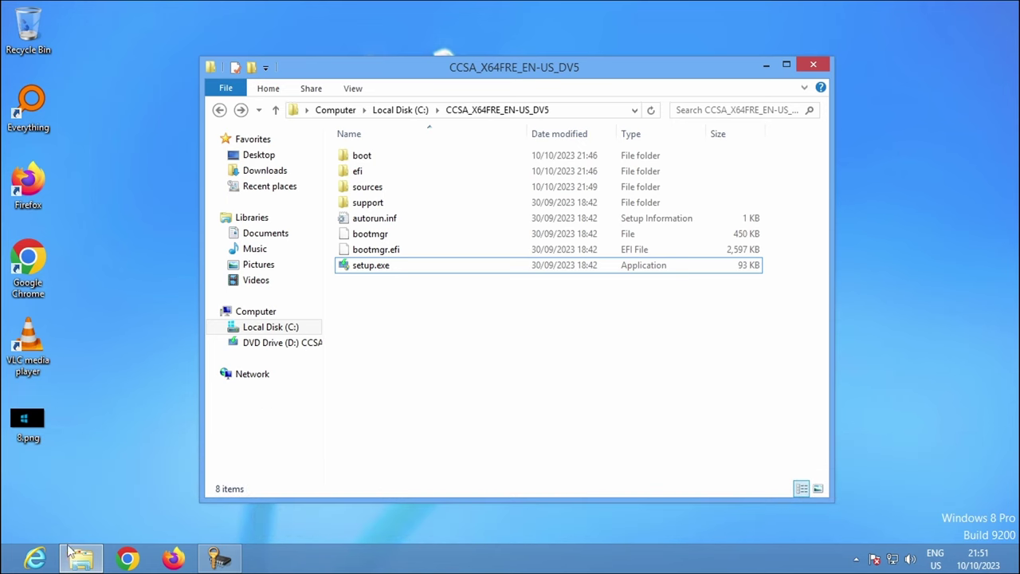
Open Command Prompt as administrator, allow the elevation, and move its window lower over the setup folder
right_click(4, 564)
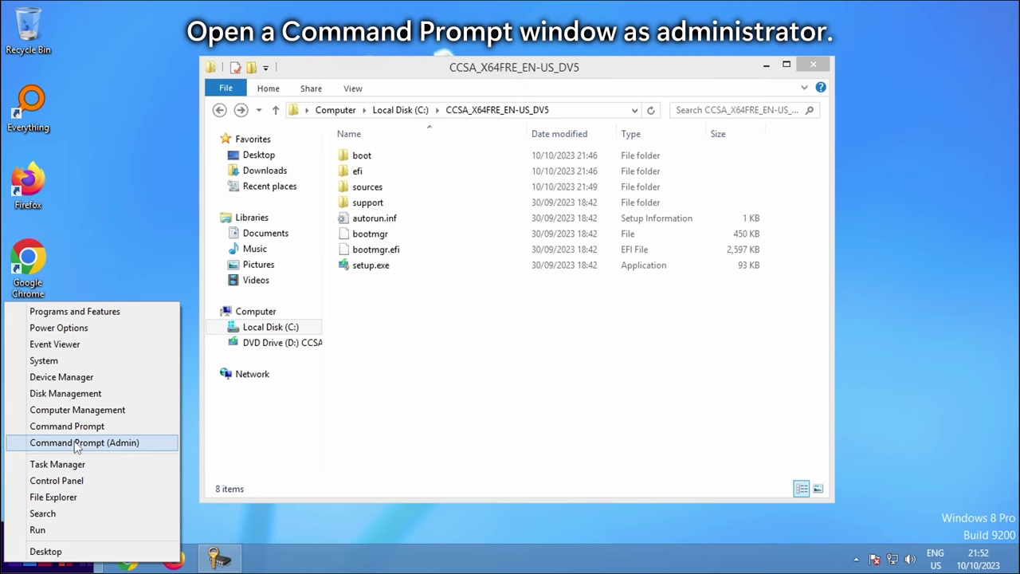
click(105, 444)
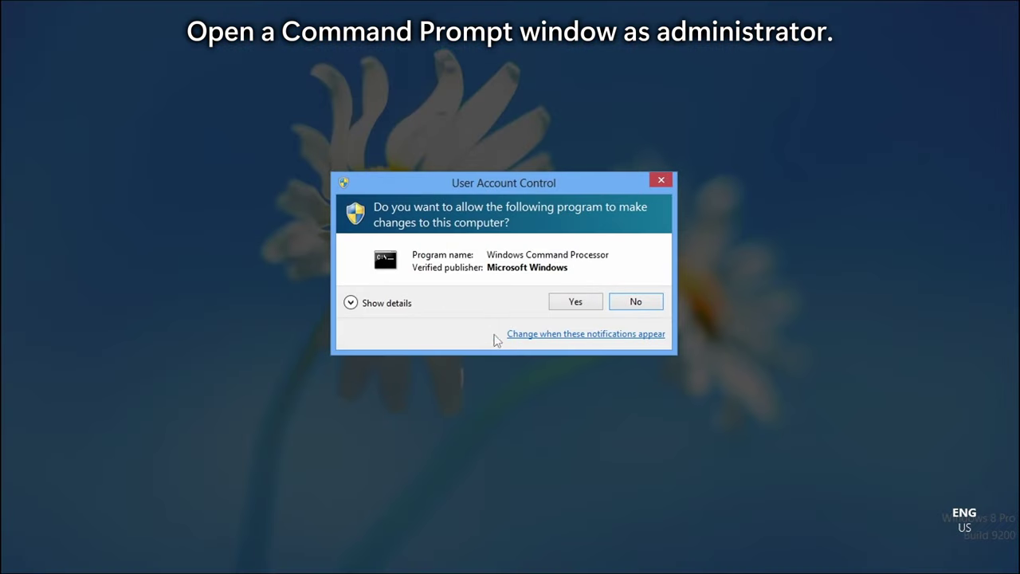
click(574, 303)
drag(277, 47, 430, 302)
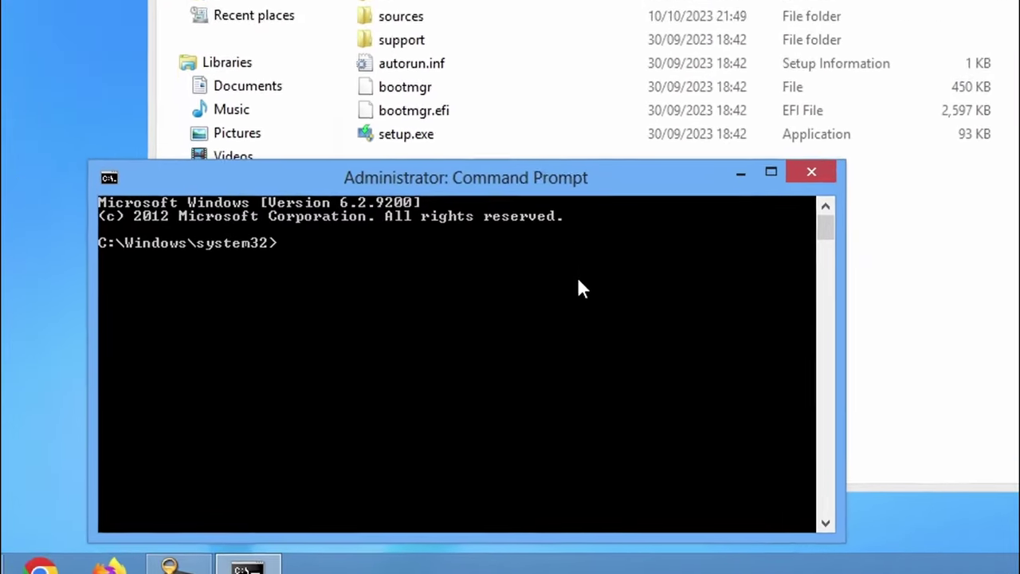
Change the Command Prompt directory to C:\CCSA_X64FRE_EN-US_DV5 by way of the drive root
text(cd\)
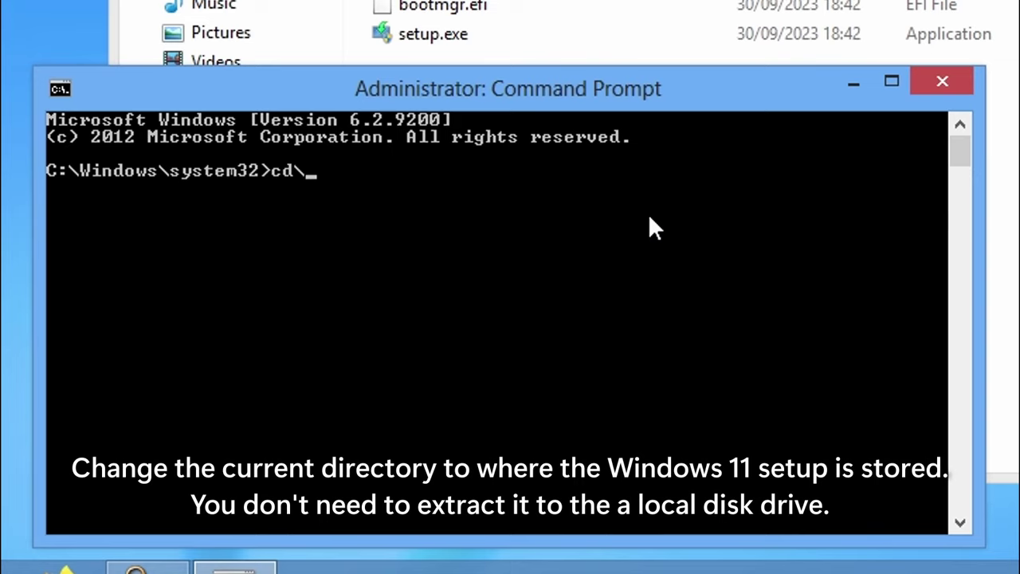
key(Return)
text(cd CCSA)
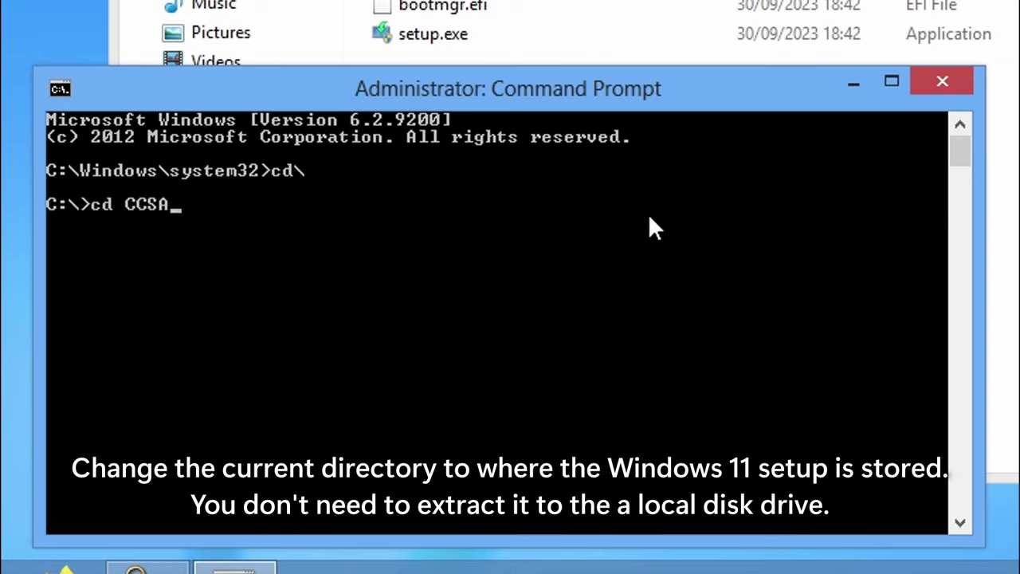
text(_X64FRE_EN)
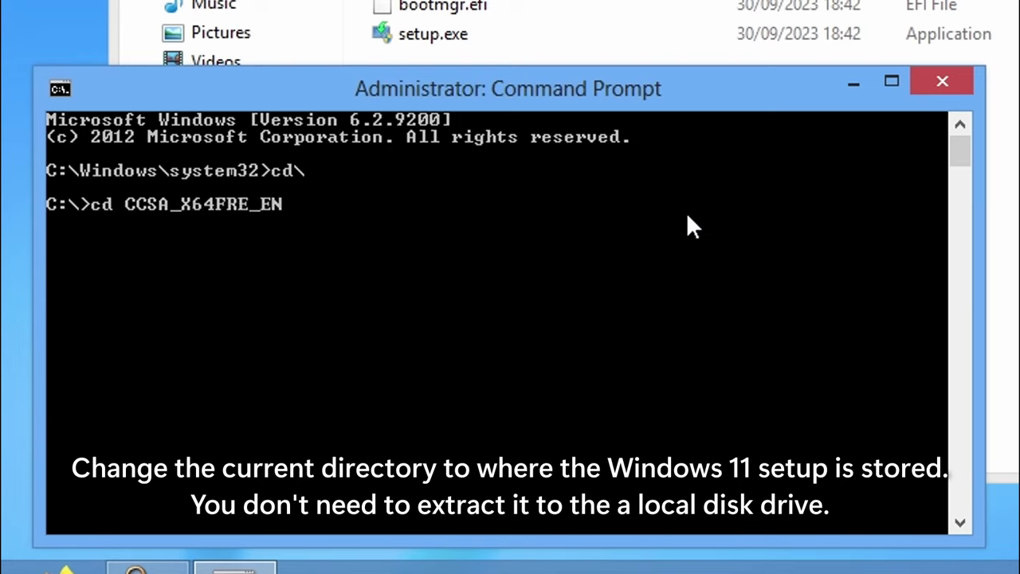
text(-US_DV5)
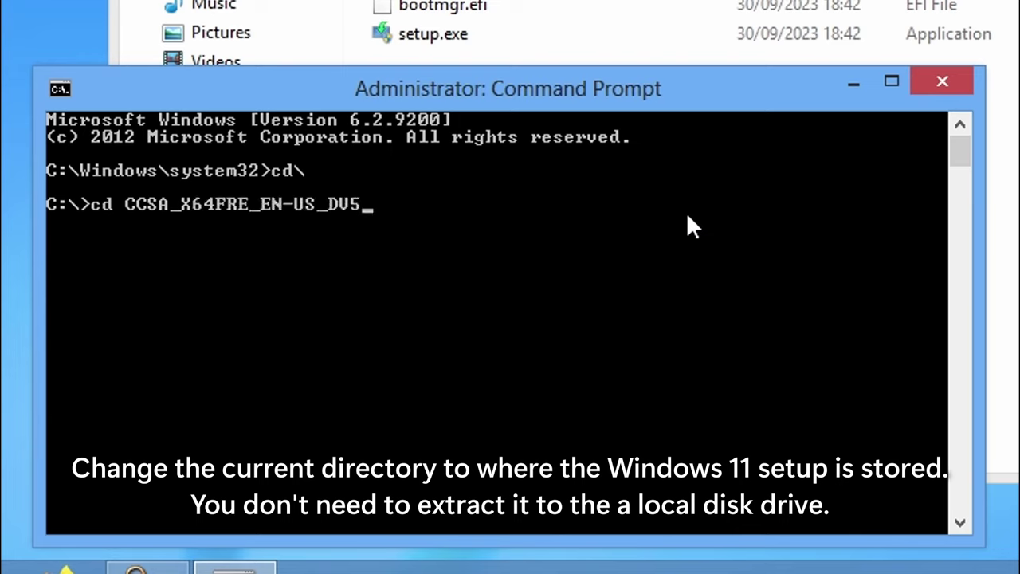
key(Return)
Run the command "setup.exe /product server" from the Windows 11 setup folder
text(setup.exe /product)
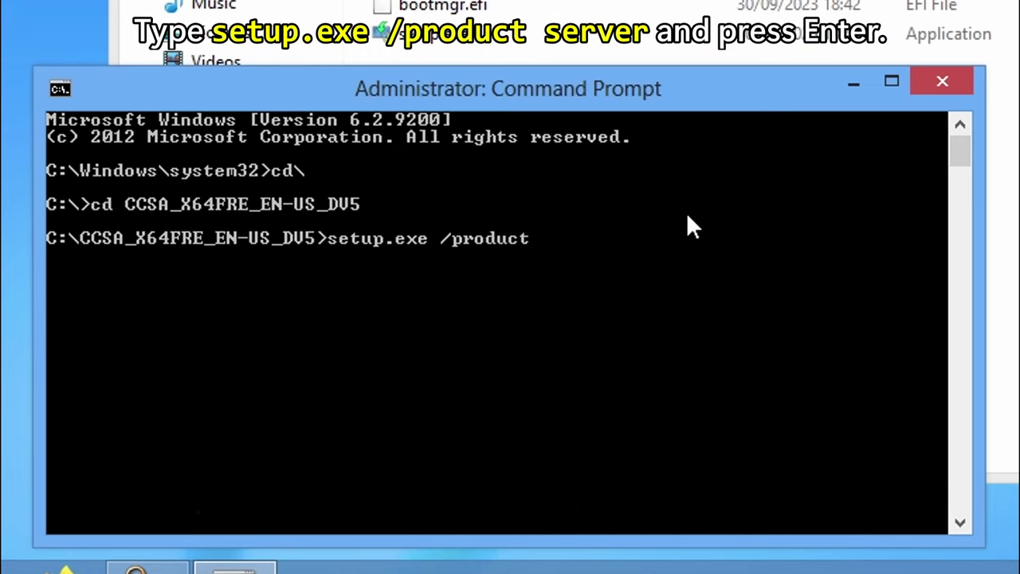
text( server)
right_click(610, 241)
click(679, 258)
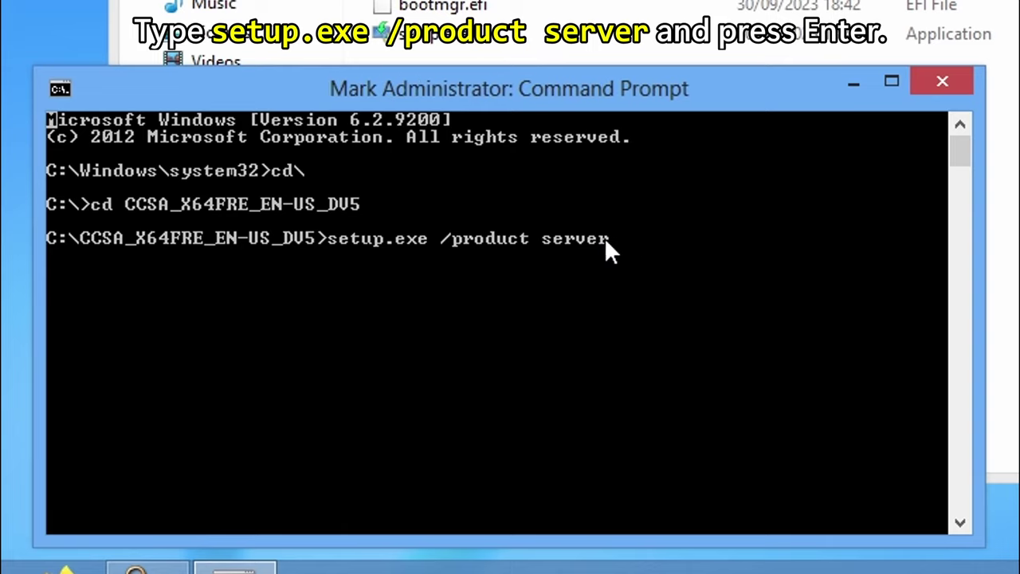
drag(610, 239, 448, 242)
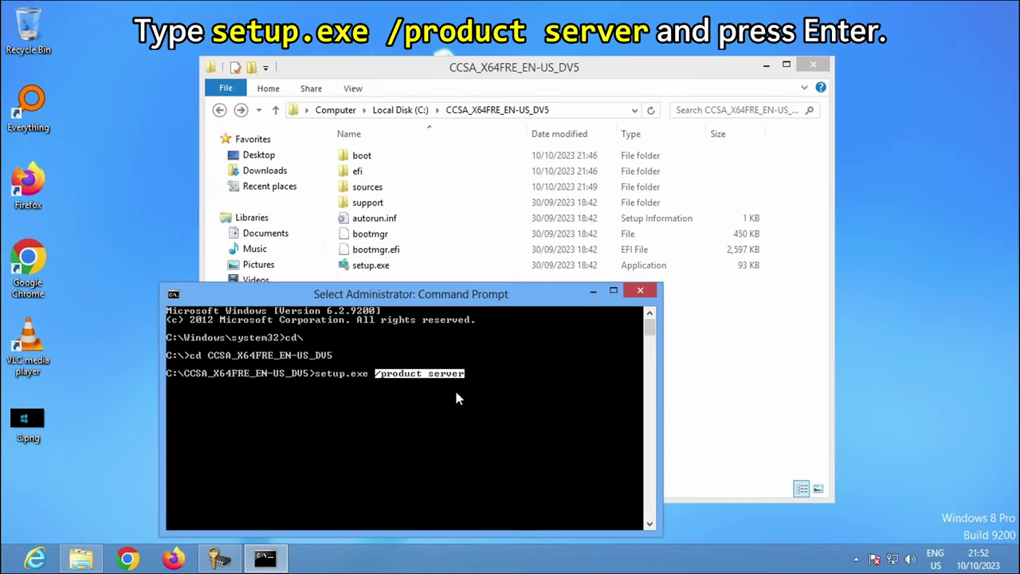
key(Return)
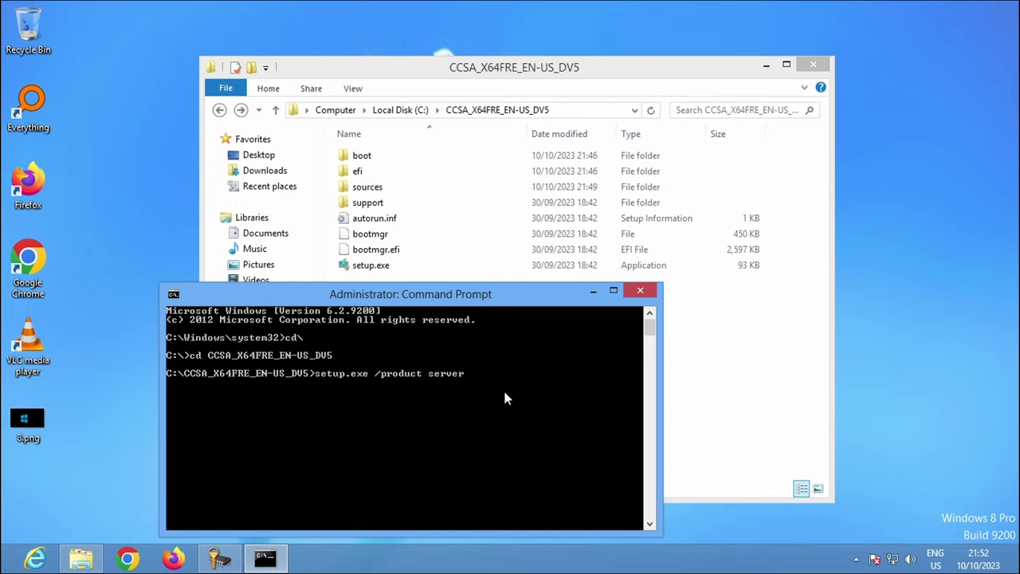
key(Return)
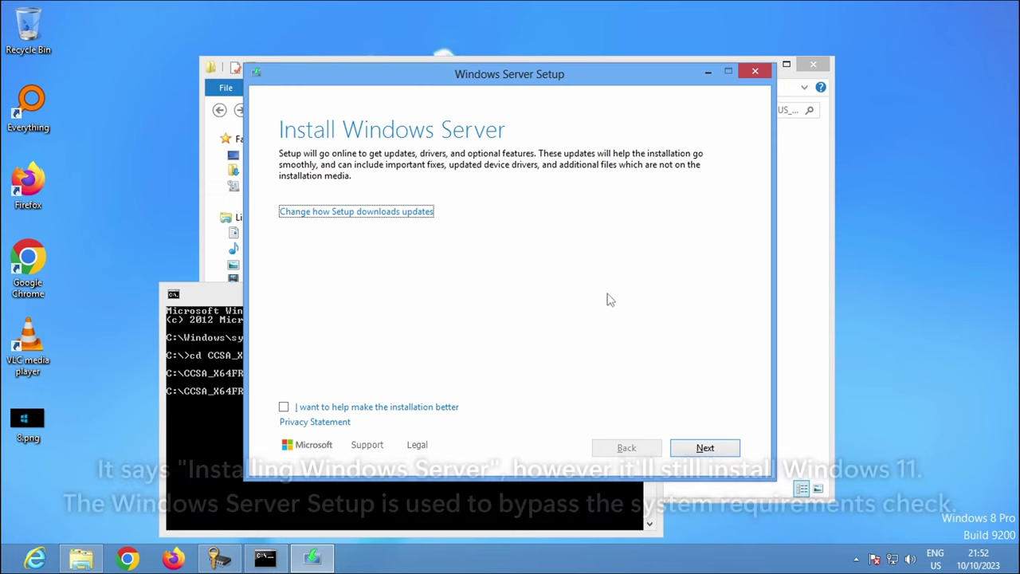
Enter the generic product key in Windows Server Setup and accept the license terms
click(705, 449)
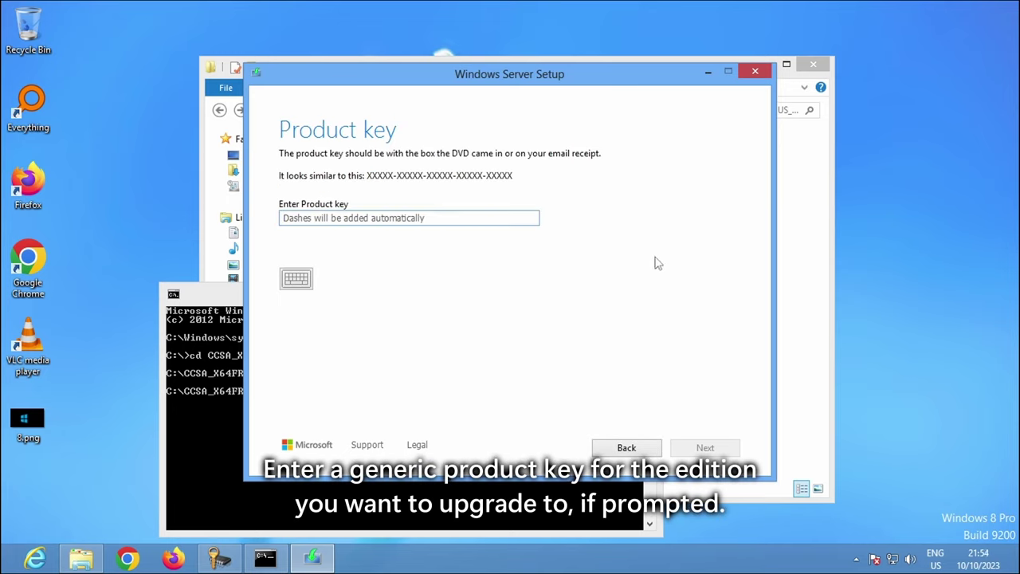
right_click(497, 221)
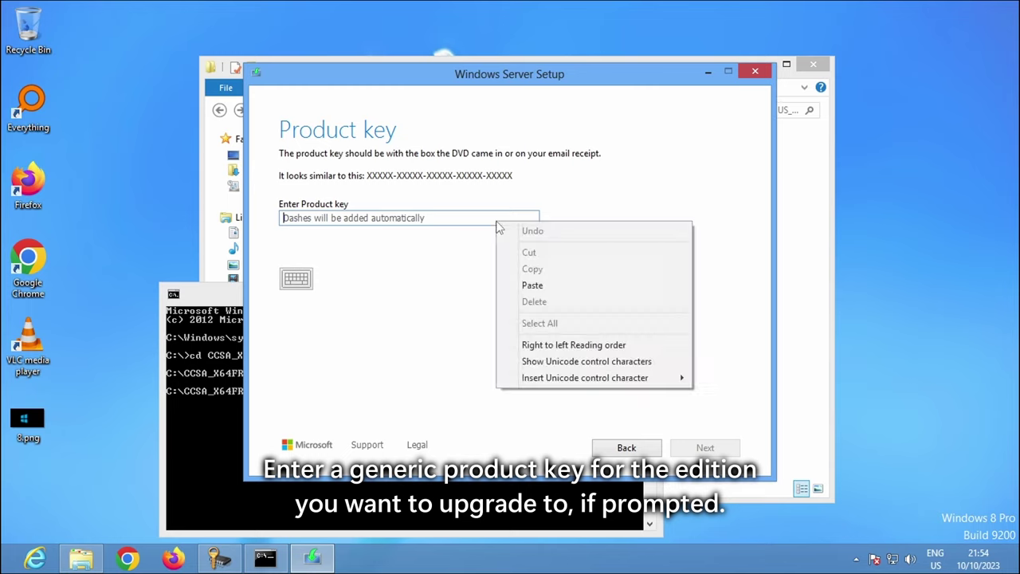
click(649, 296)
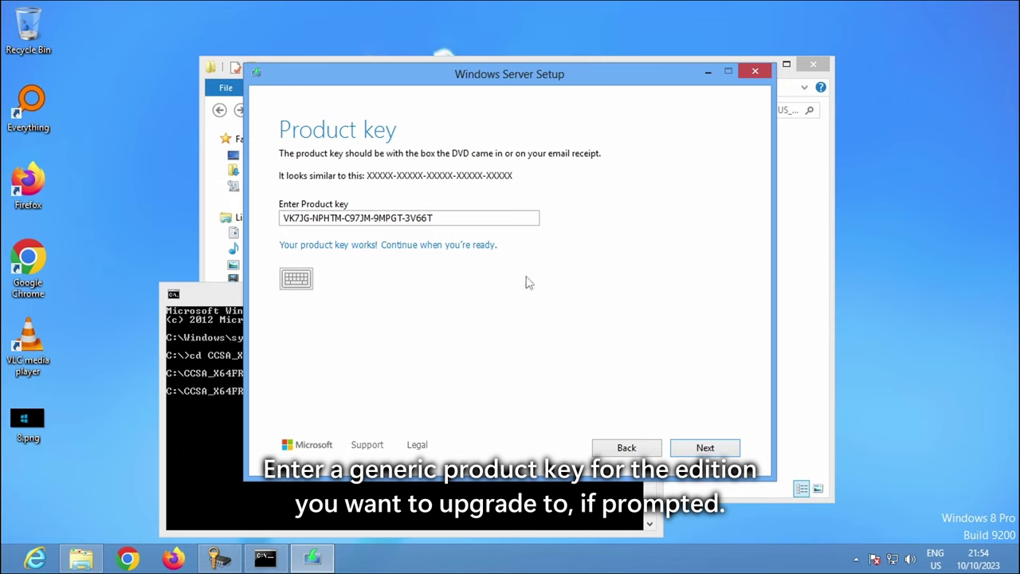
click(720, 451)
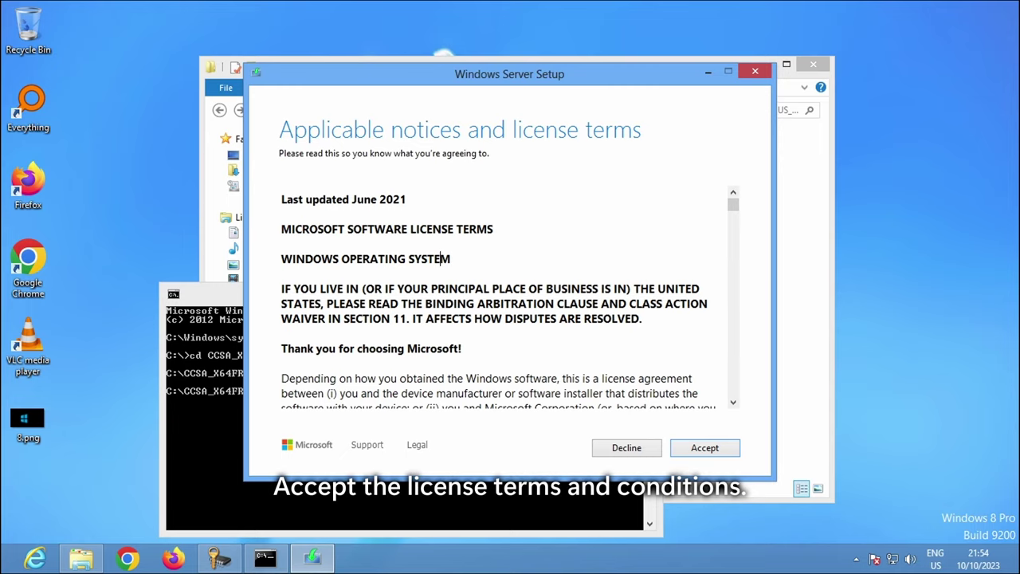
click(727, 452)
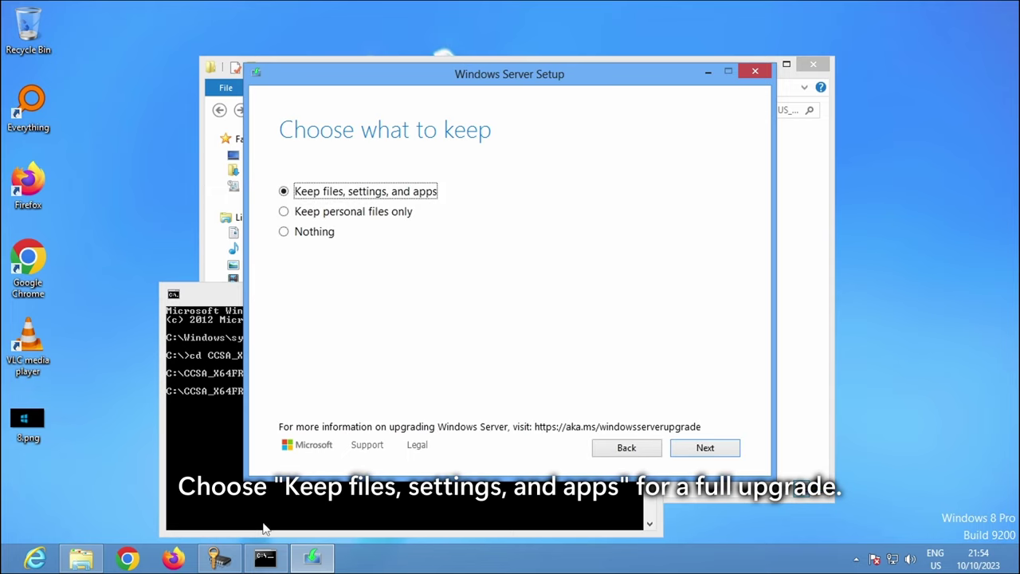
Choose to keep files, settings, and apps in Windows Server Setup and continue the upgrade
right_click(219, 559)
key(Escape)
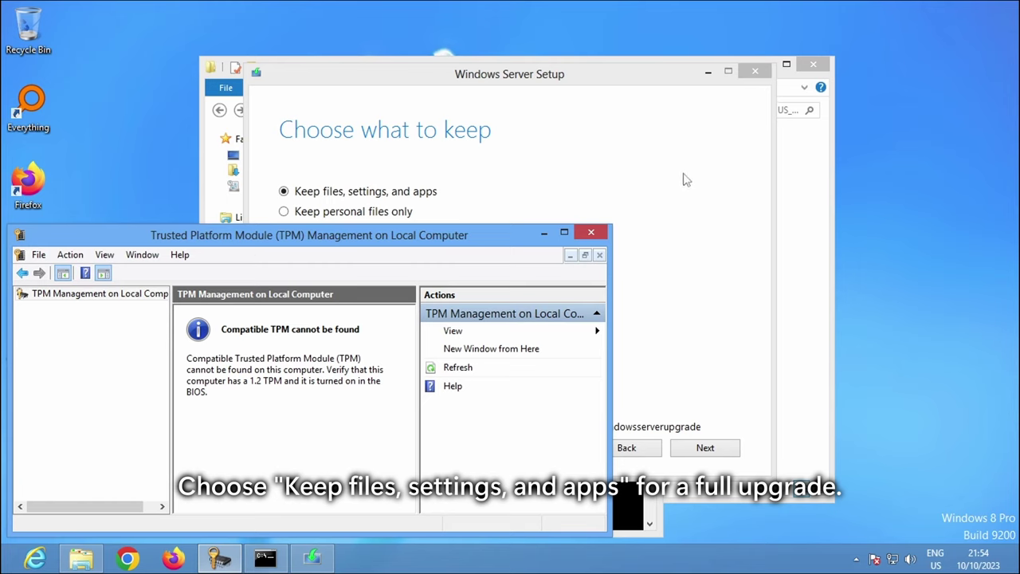
click(701, 151)
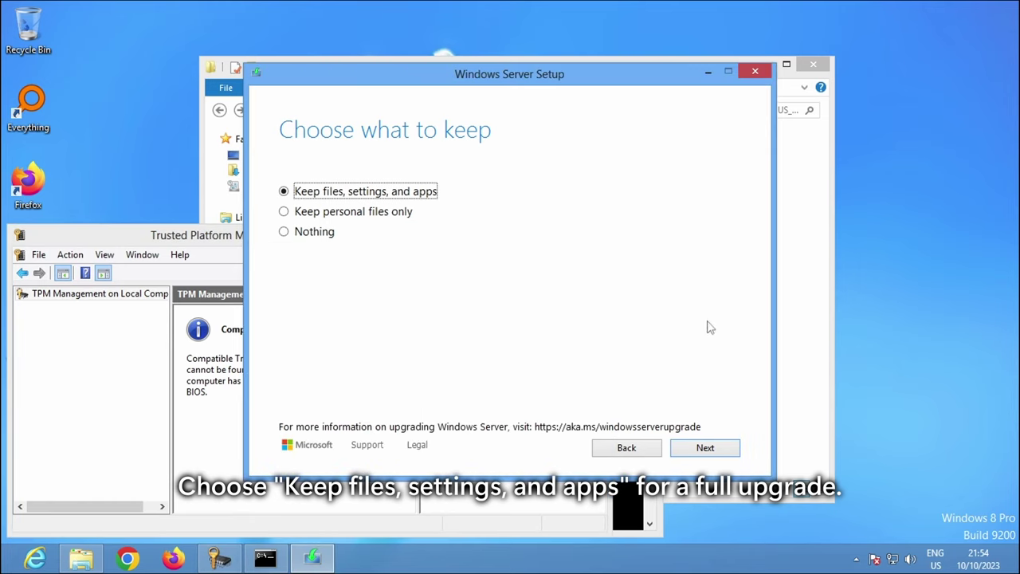
click(706, 448)
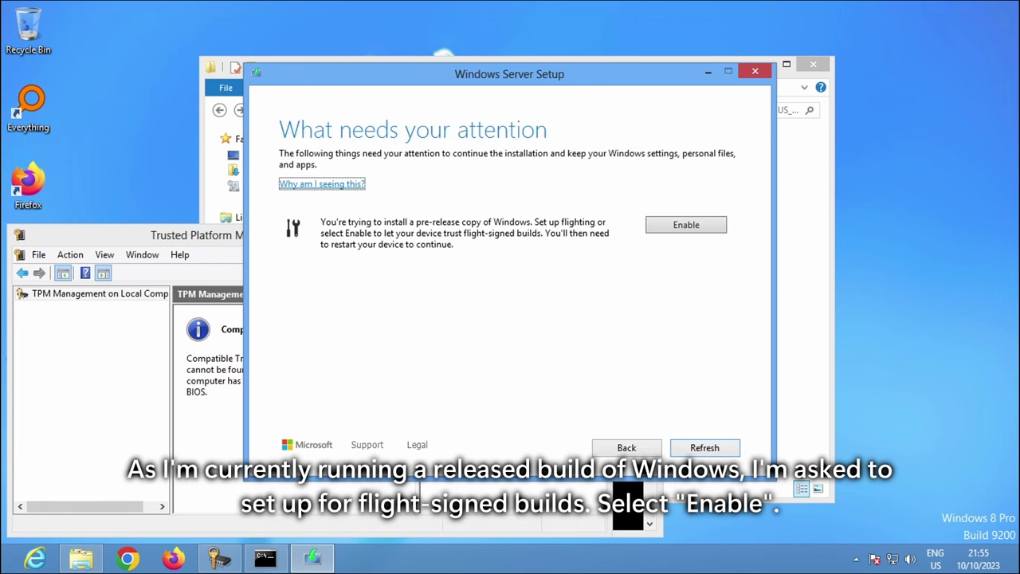
Read the notice about installing a pre-release copy of Windows and enable trust for flight-signed builds
drag(321, 224, 463, 233)
click(518, 251)
drag(321, 223, 567, 260)
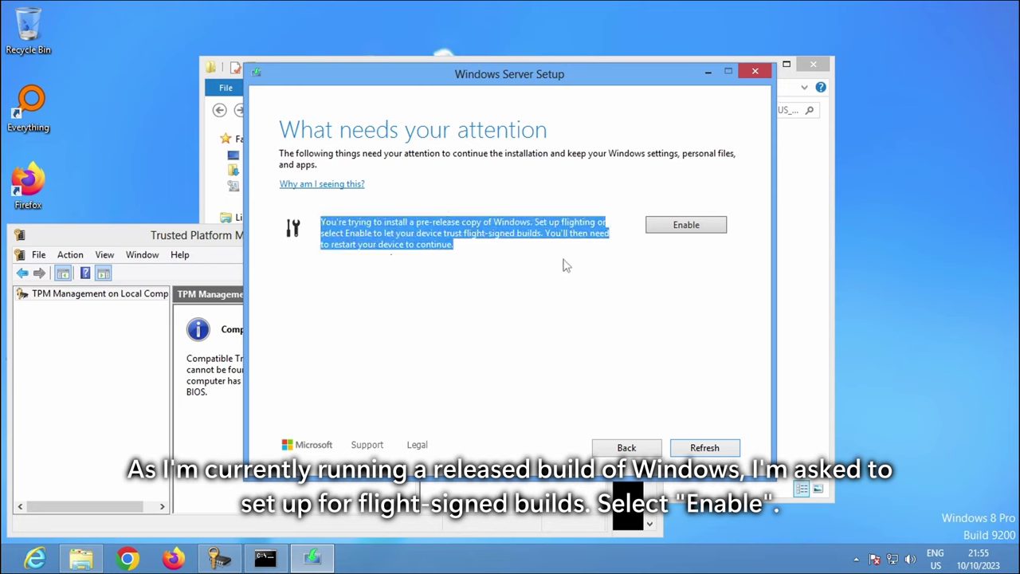
click(520, 292)
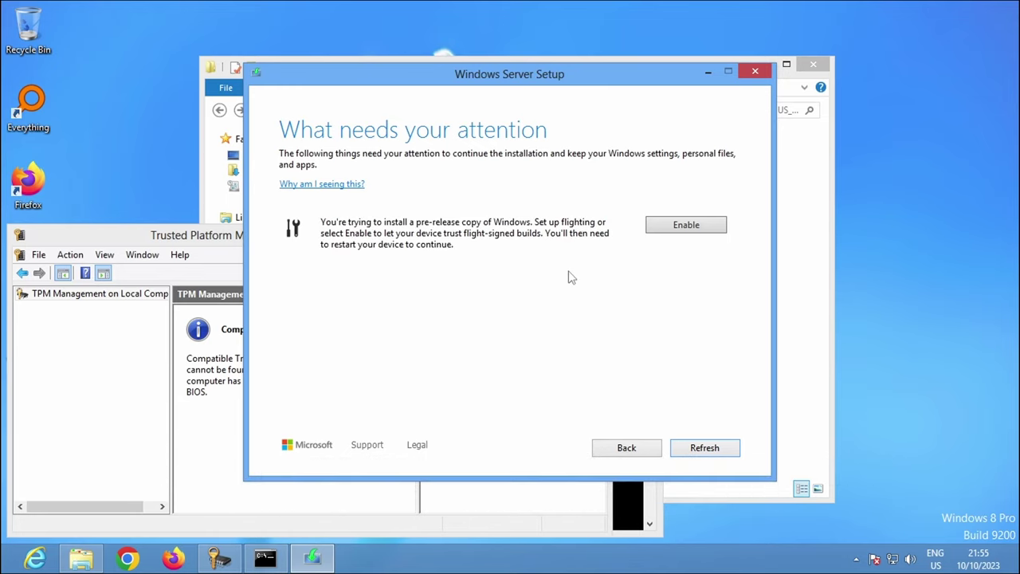
click(687, 226)
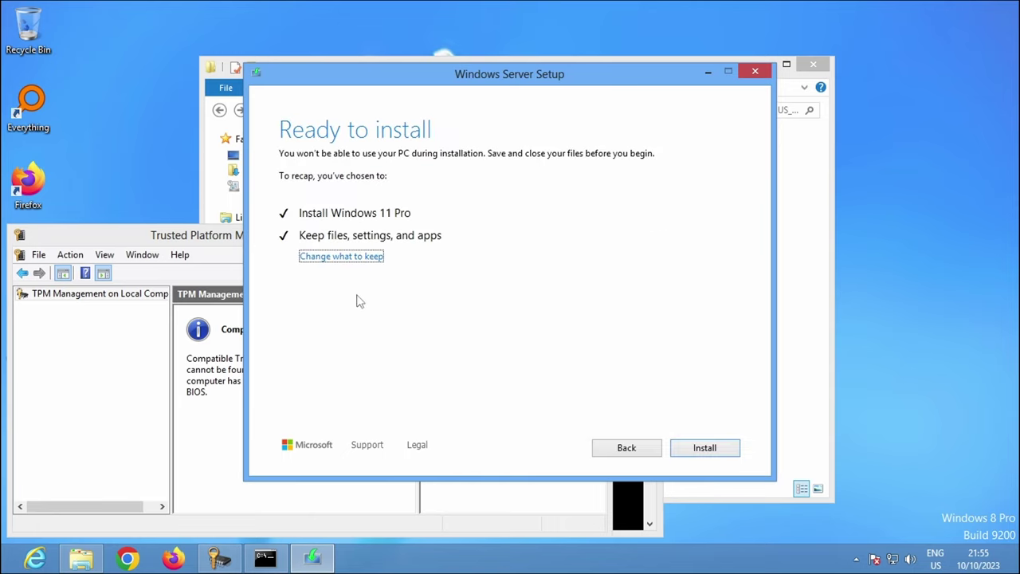
Start the Windows 11 Pro installation and close the TPM Management window
click(717, 451)
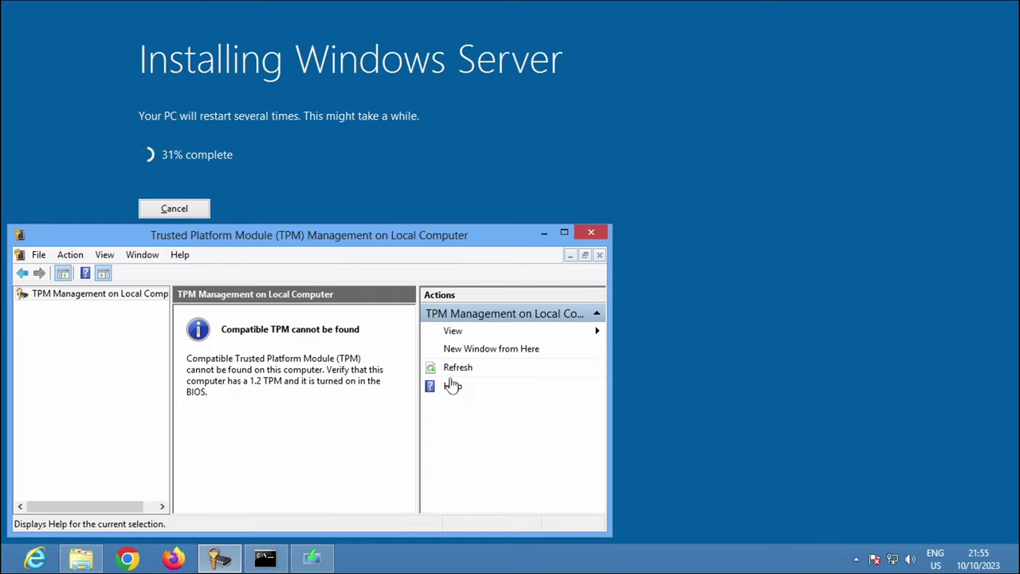
click(591, 232)
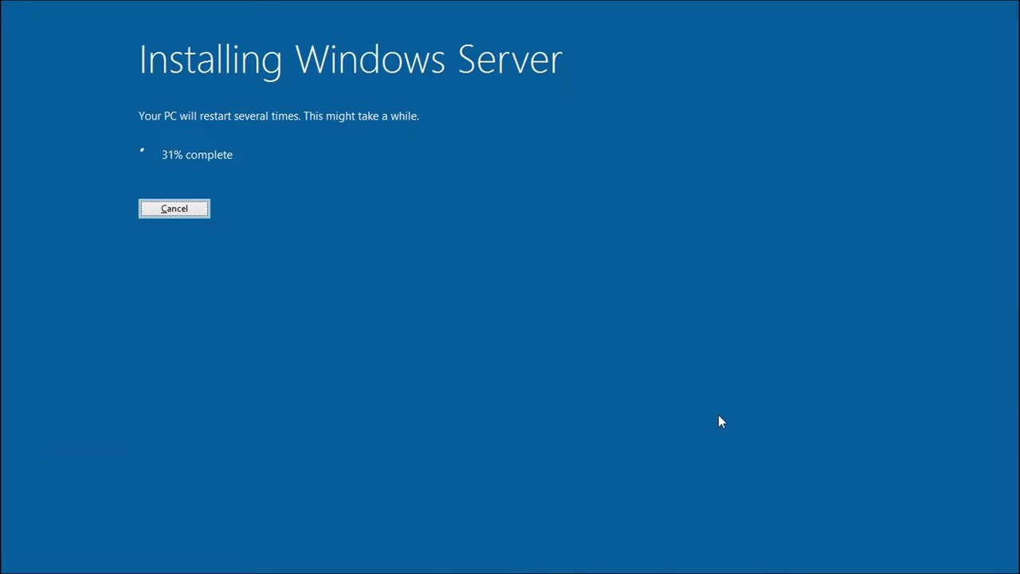
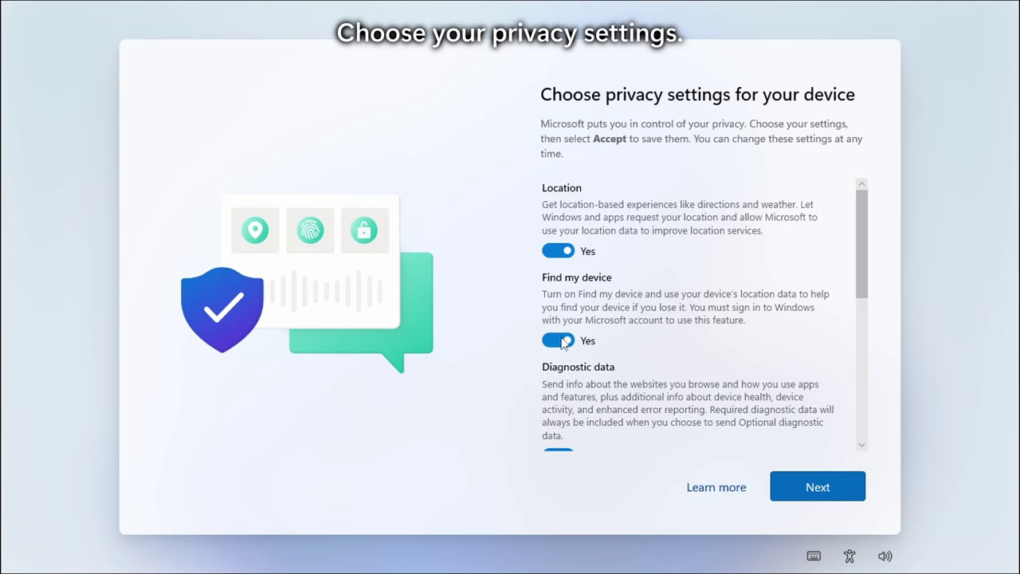
Turn off Find my device, optional diagnostic data, inking and typing, tailored experiences, and the advertising ID in the privacy settings
click(563, 342)
scroll(563, 341, down, 2)
click(563, 320)
click(562, 393)
scroll(566, 383, down, 3)
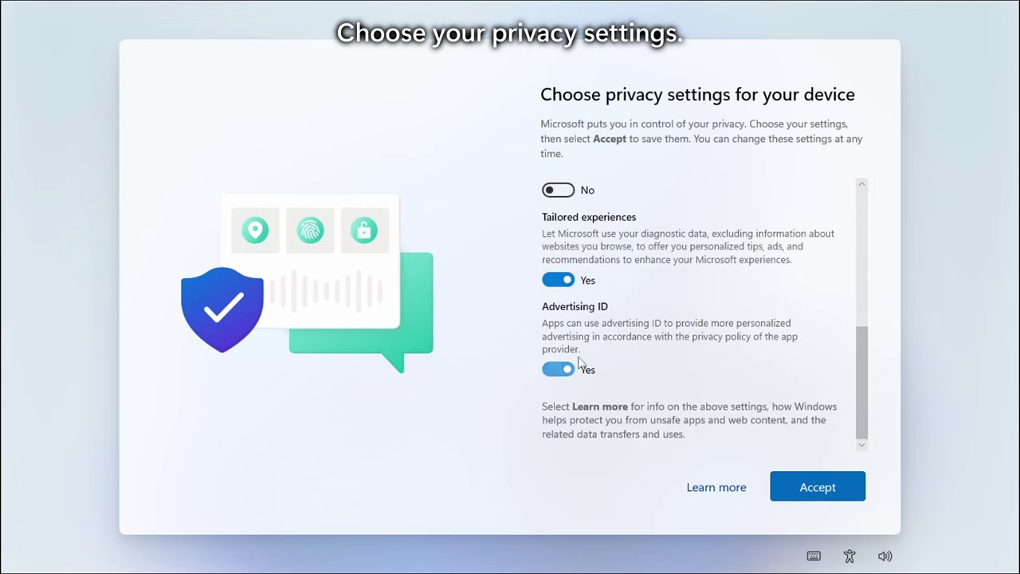
click(576, 367)
click(561, 294)
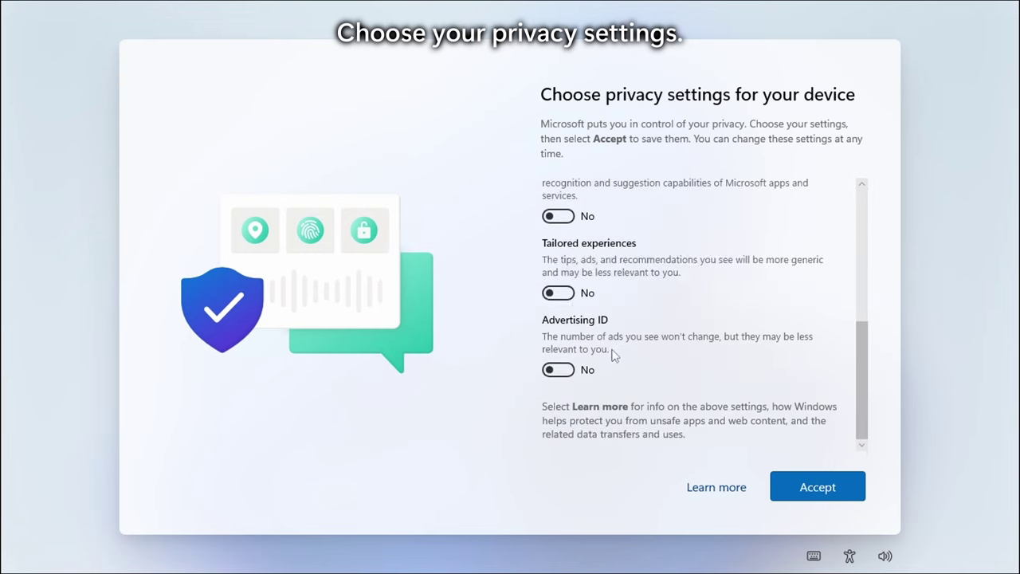
Set Location to Yes and accept the privacy settings for the device
scroll(614, 356, up, 5)
click(745, 220)
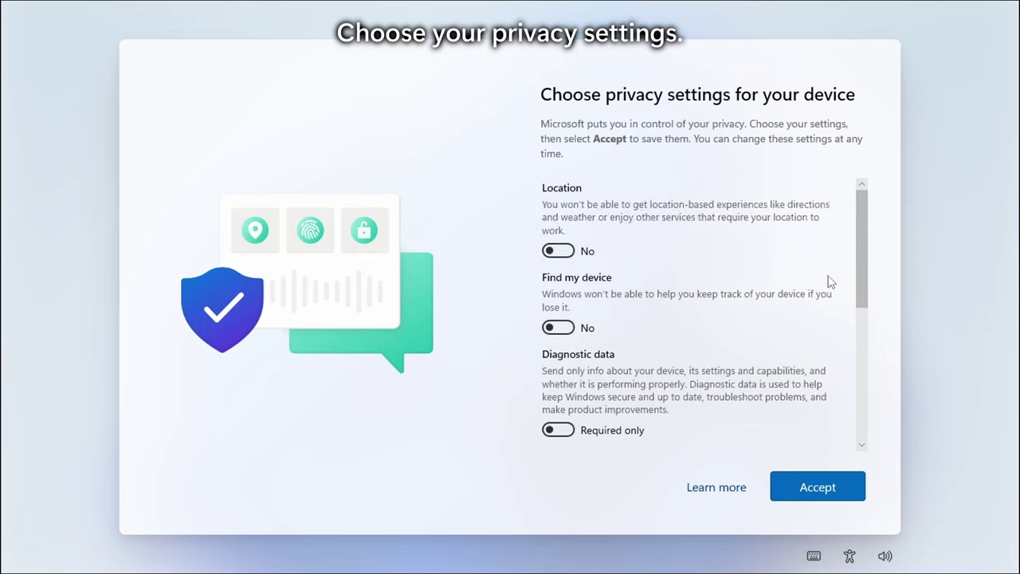
click(585, 236)
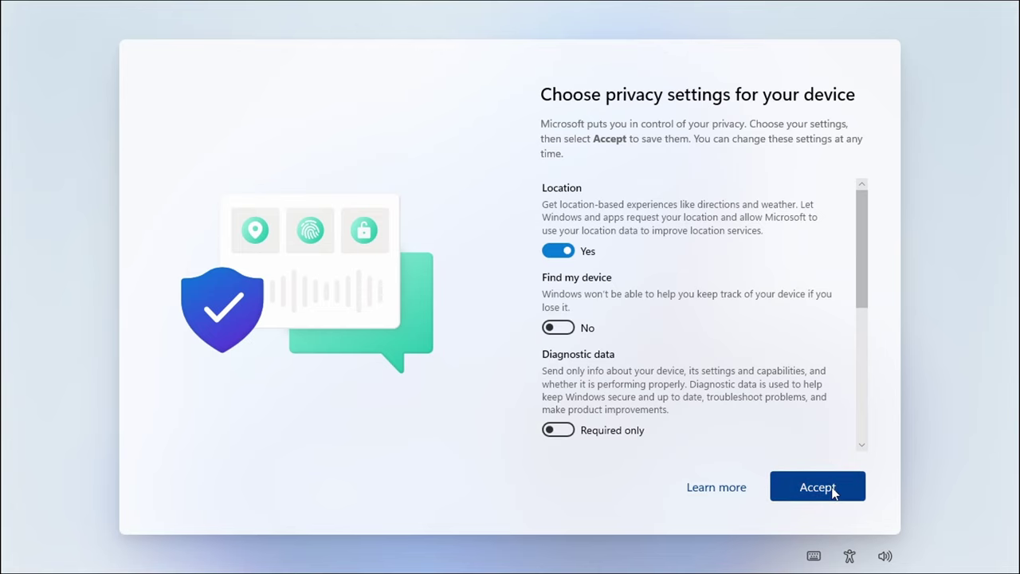
click(885, 556)
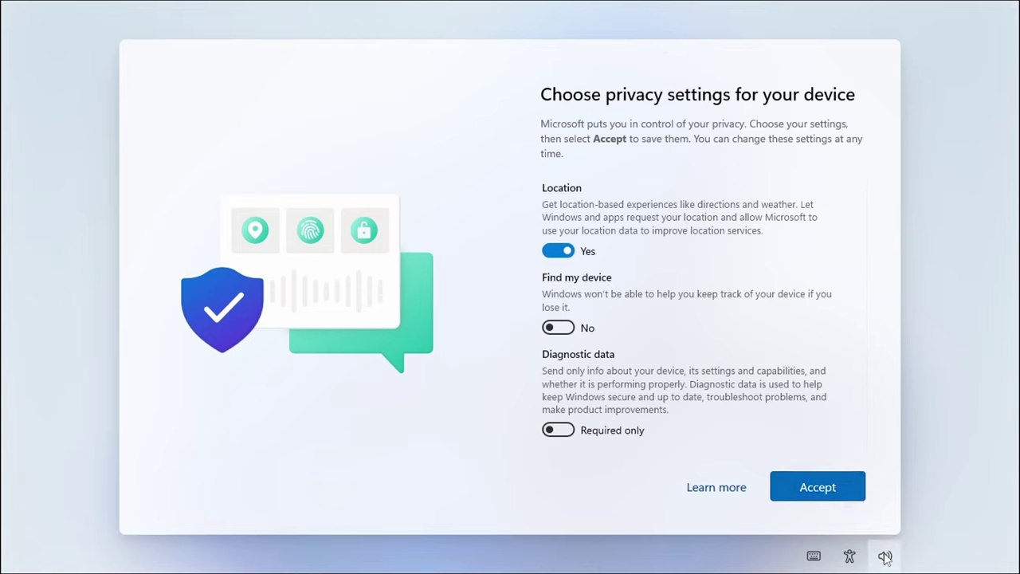
click(949, 386)
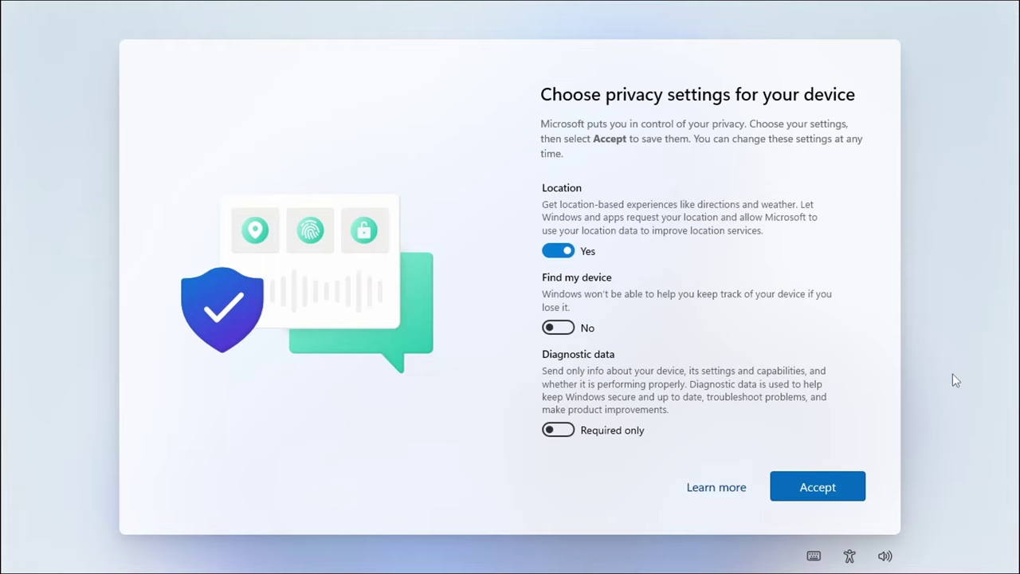
click(824, 487)
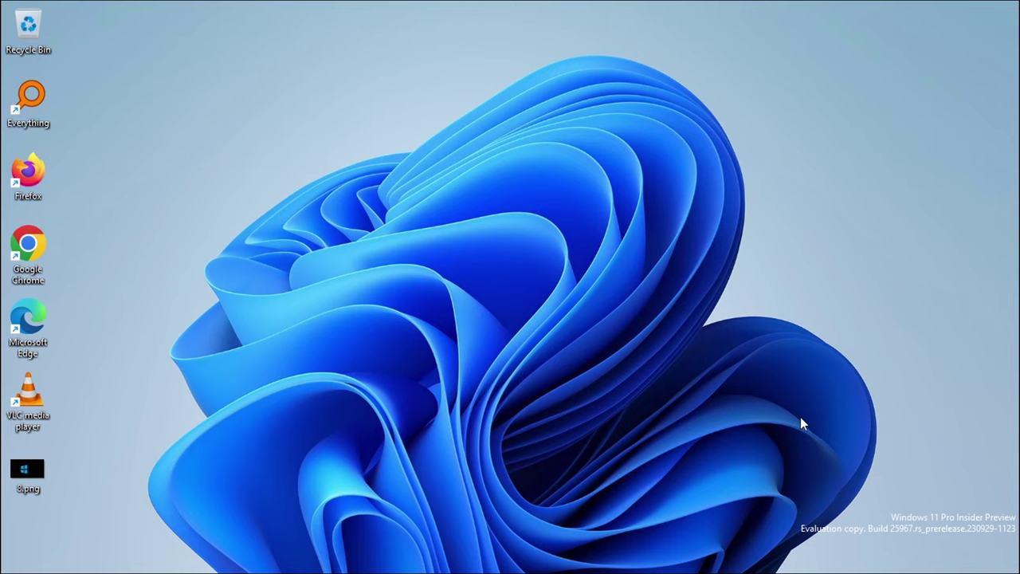
Examine the full list of installed apps in the Start menu, then return to the pinned apps
key(super)
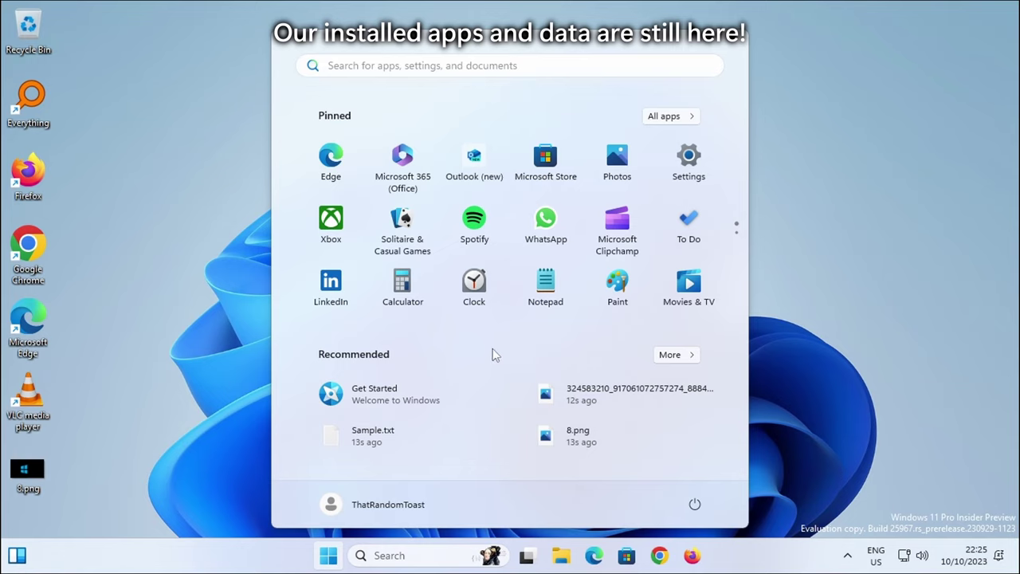
click(670, 115)
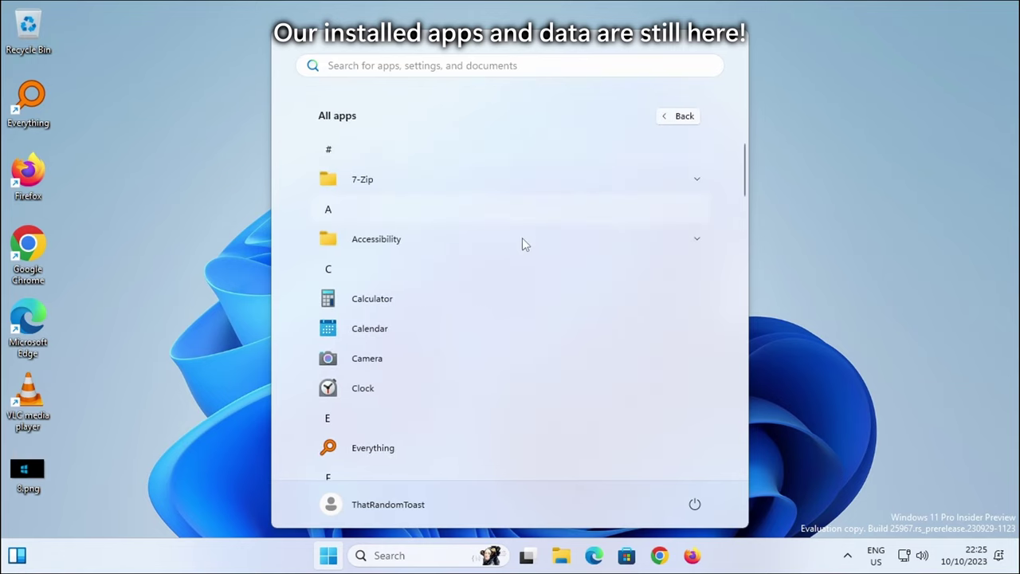
scroll(524, 256, down, 3)
scroll(526, 276, down, 10)
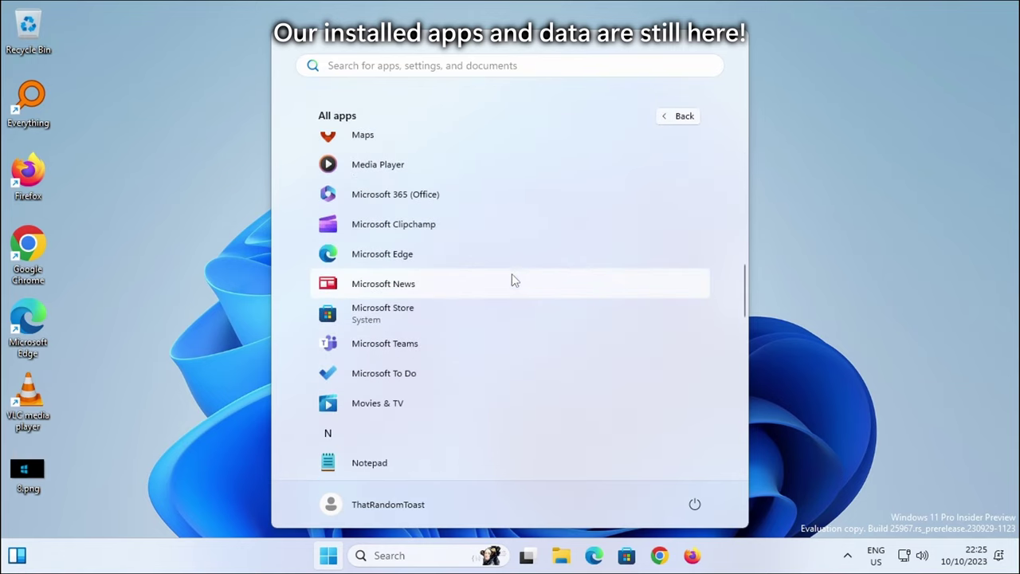
scroll(508, 312, down, 10)
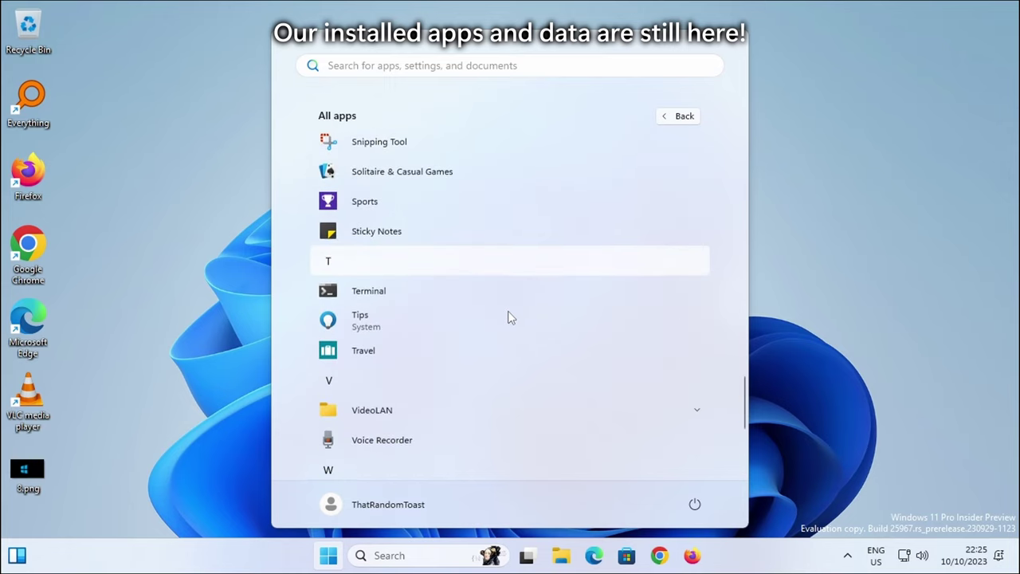
scroll(510, 319, up, 1)
scroll(490, 299, down, 5)
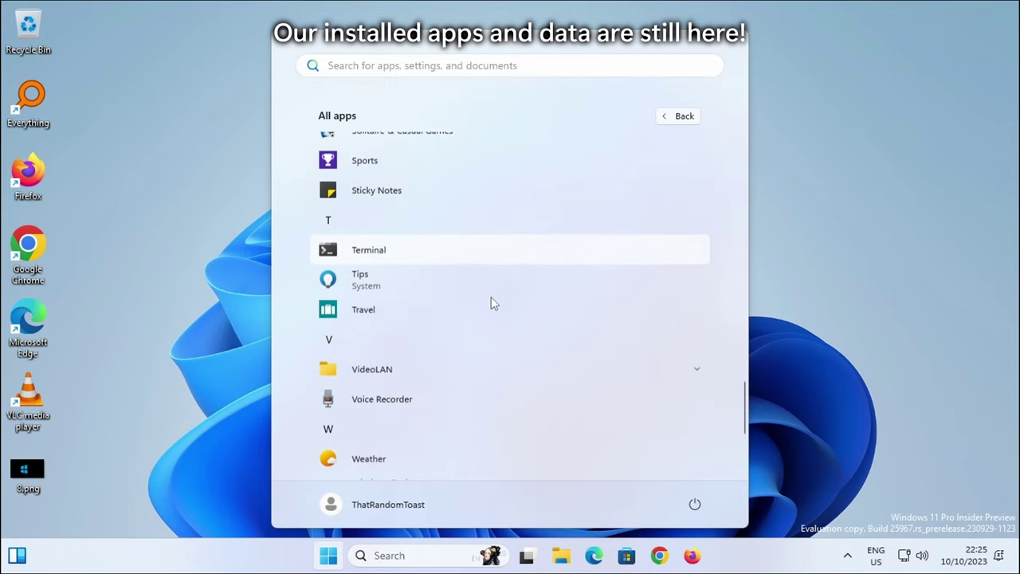
scroll(662, 250, up, 15)
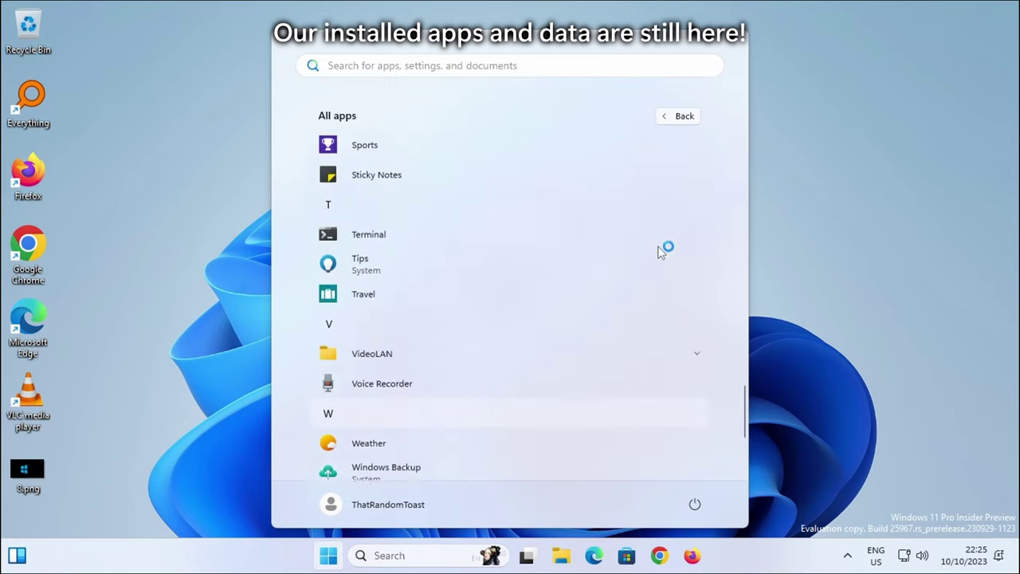
scroll(660, 252, up, 10)
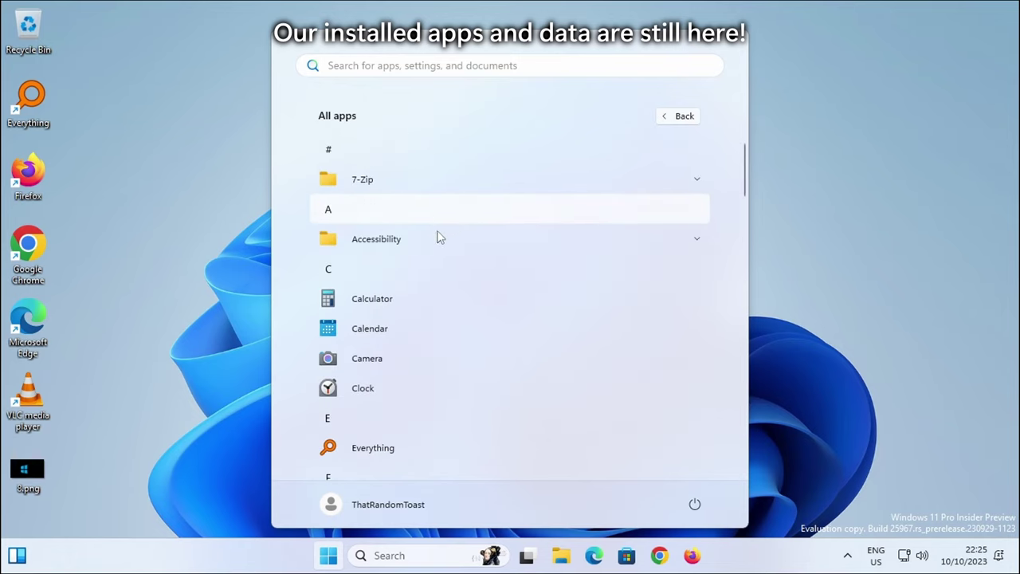
scroll(440, 239, down, 3)
scroll(440, 353, down, 1)
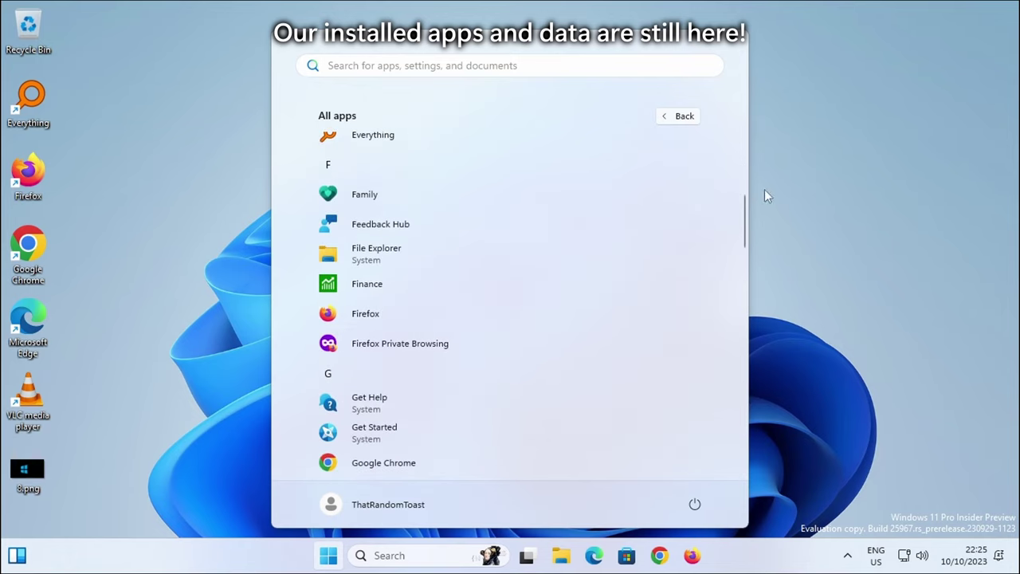
click(686, 119)
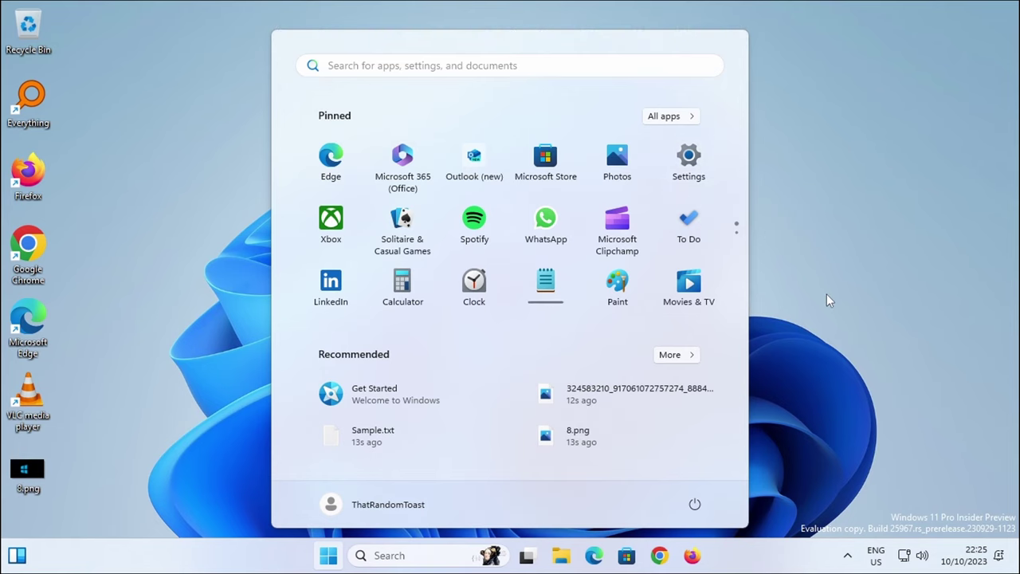
Open the About Windows dialog and the System > About settings page, and place the Settings window beside the dialog
key(super+r)
key(Return)
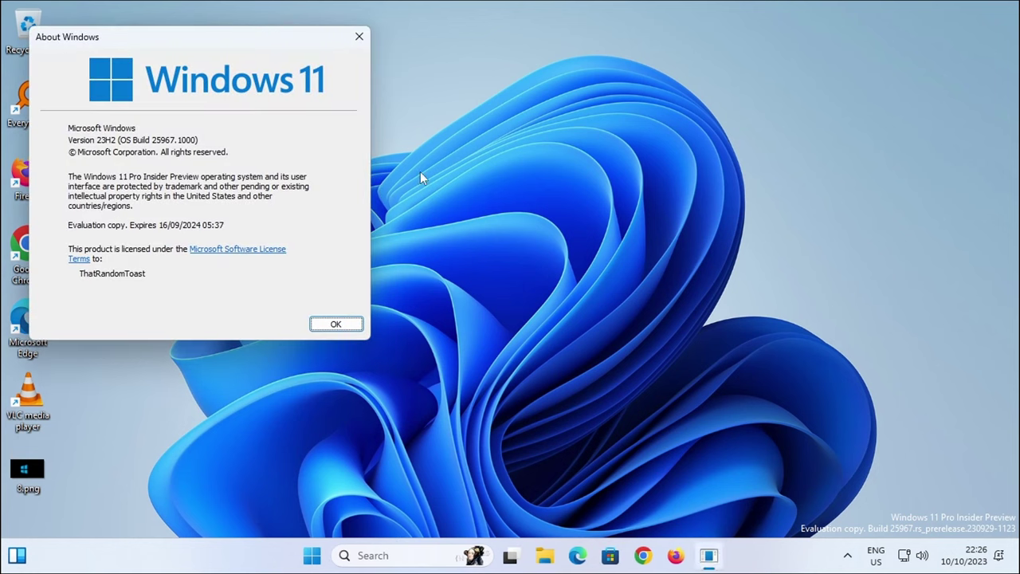
right_click(313, 555)
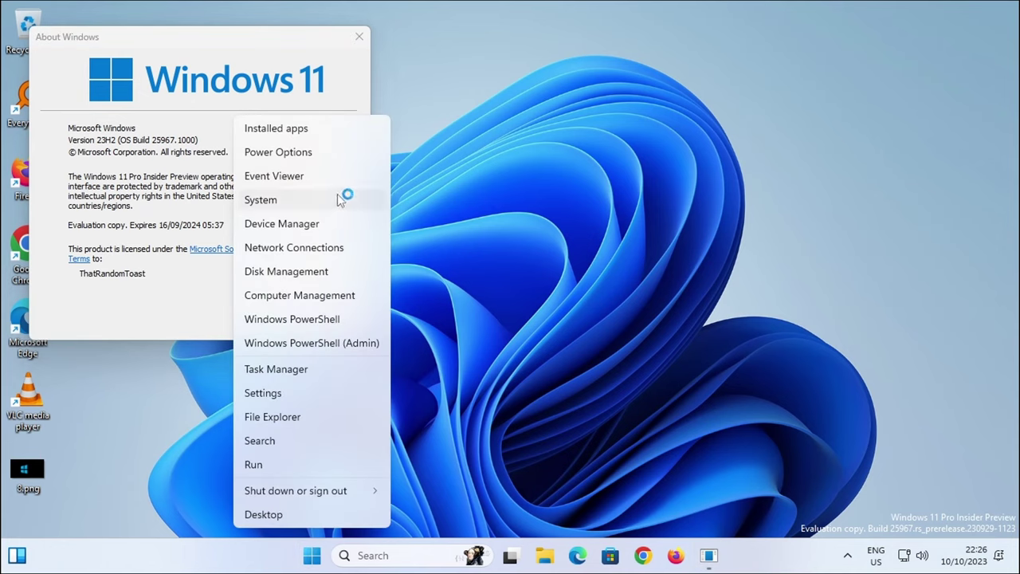
click(338, 200)
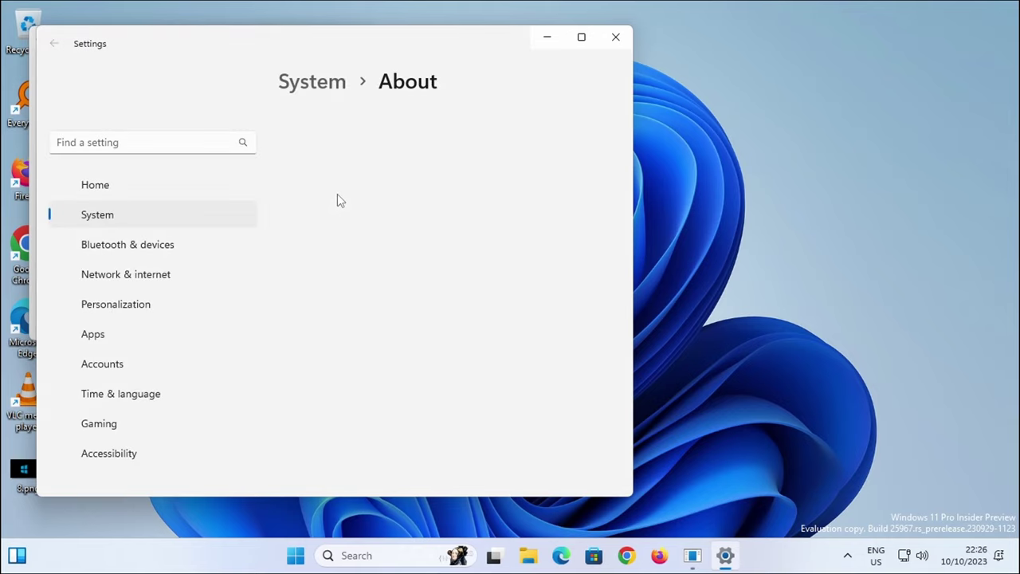
drag(401, 47, 760, 43)
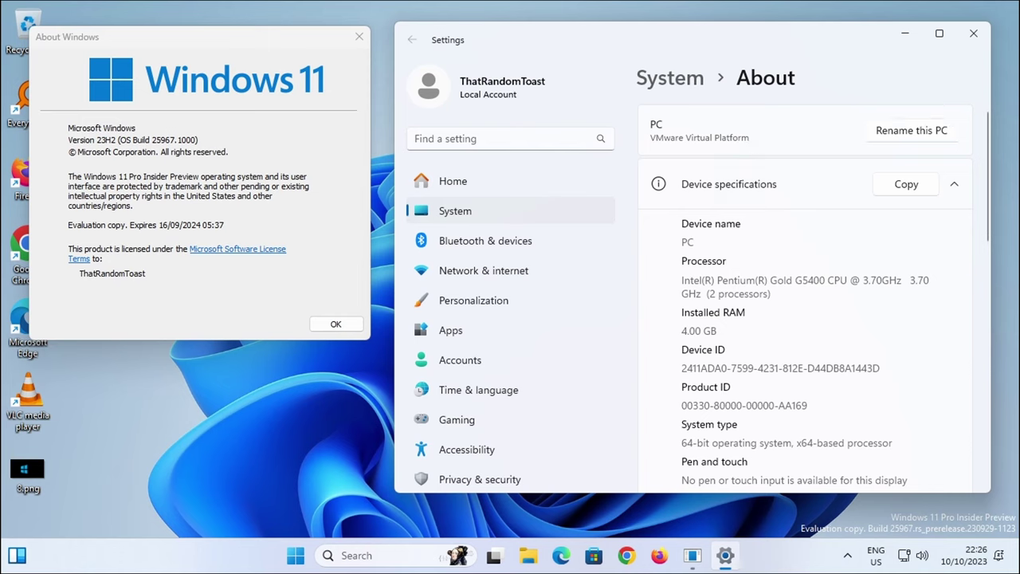
Examine the device specifications, Windows specifications, and related settings on the System > About page
scroll(789, 298, down, 5)
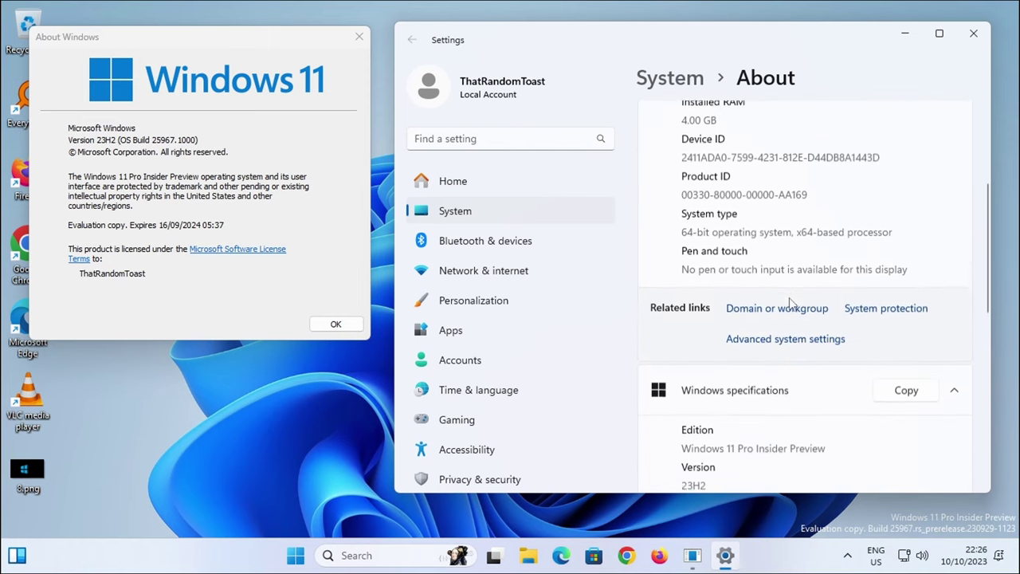
scroll(755, 413, down, 3)
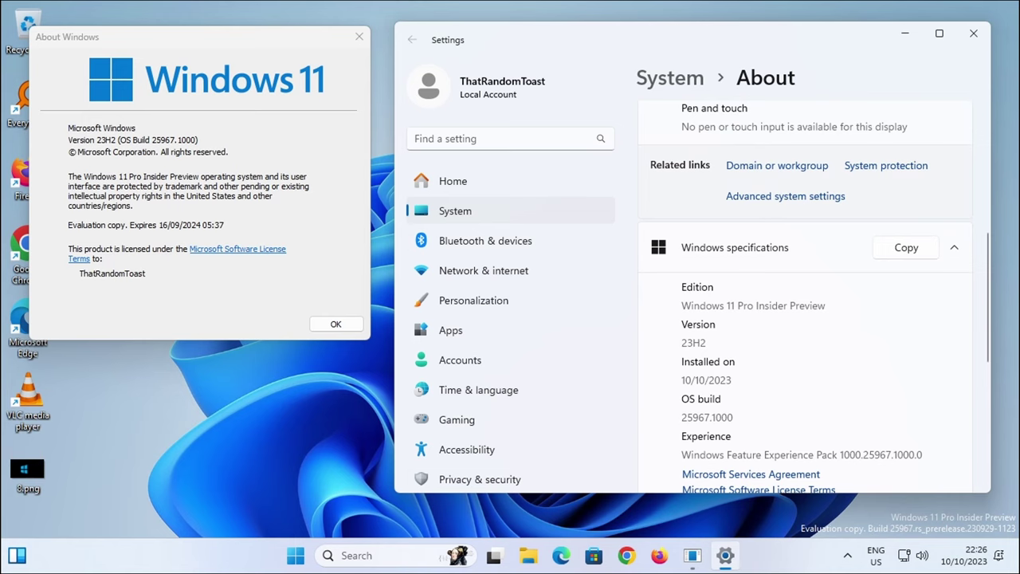
scroll(788, 388, down, 2)
scroll(786, 284, down, 3)
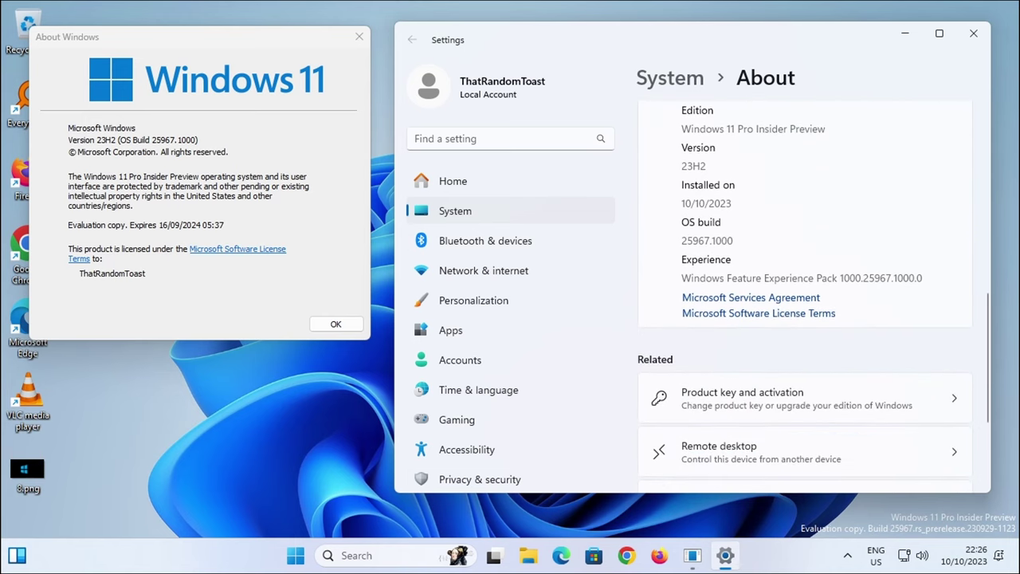
scroll(786, 285, up, 10)
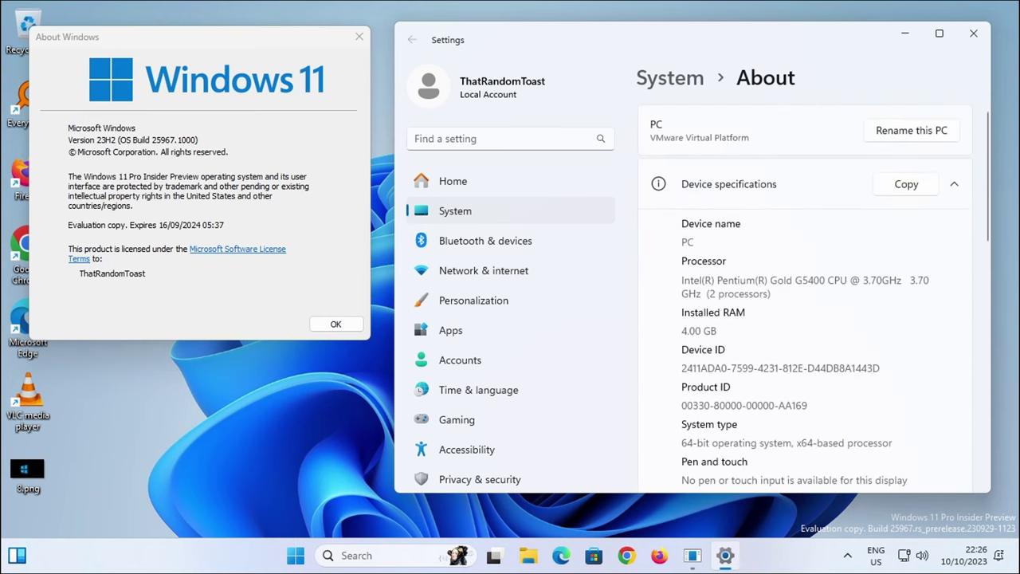
drag(778, 327, 678, 331)
scroll(857, 156, down, 10)
Run tpm.msc to check the TPM status, and move the About Windows dialog higher in front of the TPM window
key(super+r)
text(tpm.msc)
key(Return)
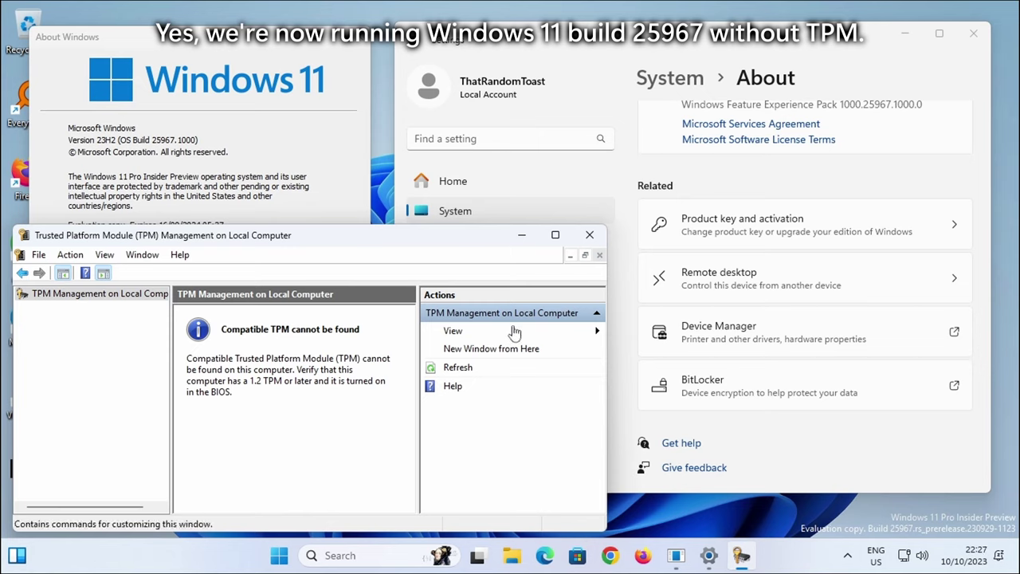
drag(177, 53, 178, 33)
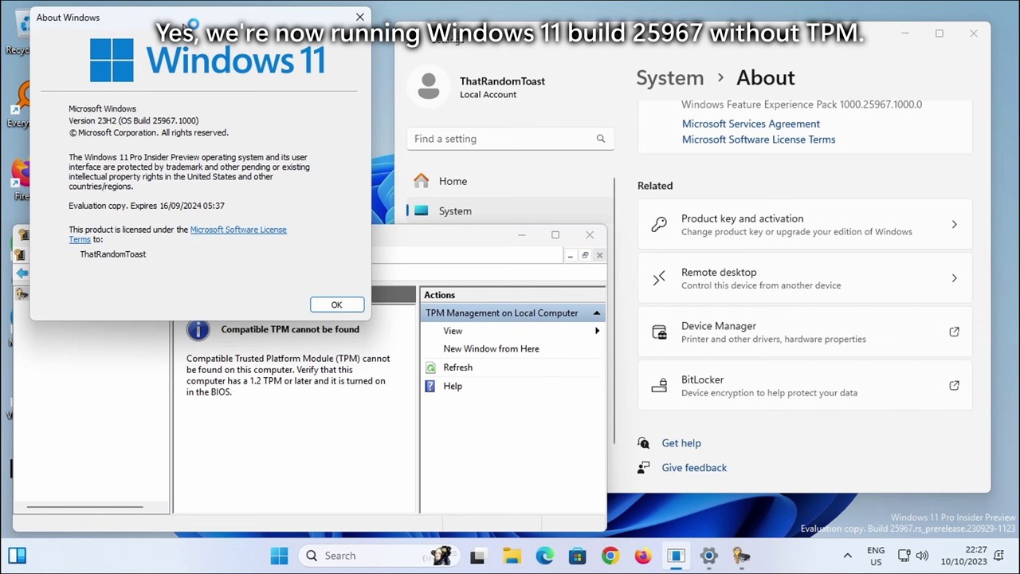
Bring the TPM Management window in front of the About Windows dialog and read its TPM status message
click(299, 317)
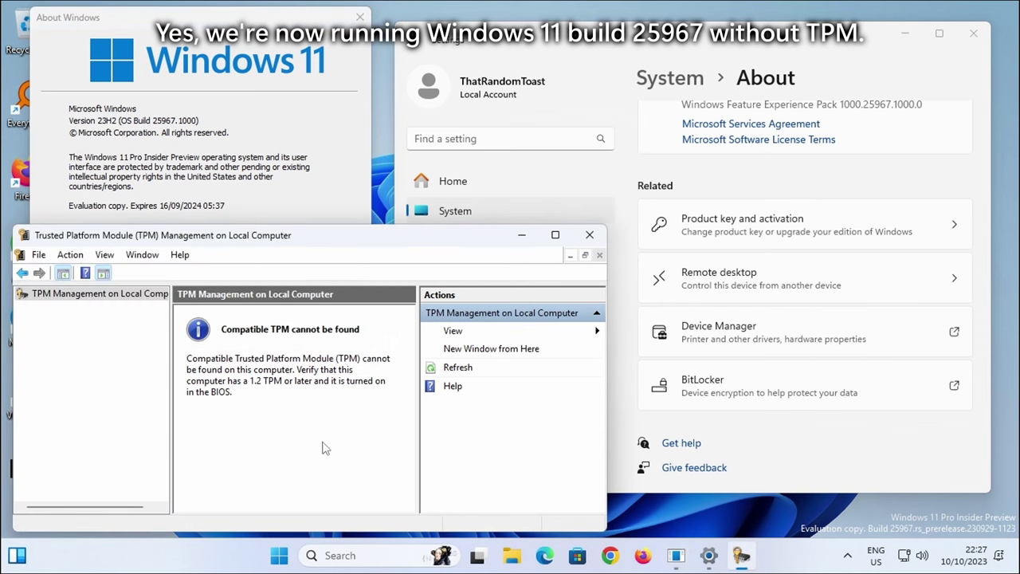
scroll(676, 386, up, 6)
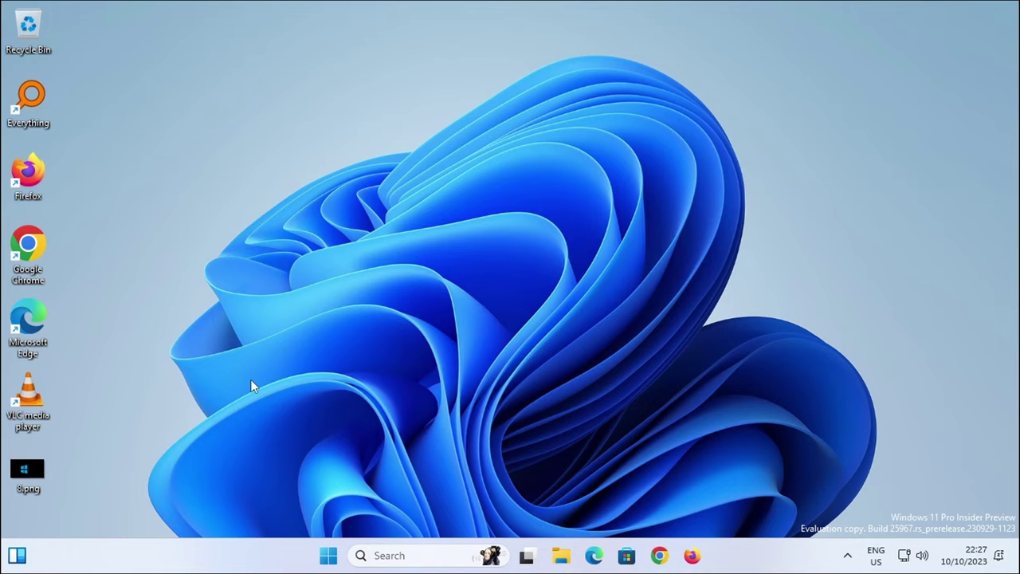
Open File Explorer, examine the recent files on the Home page, and open the Pictures folder
key(super+e)
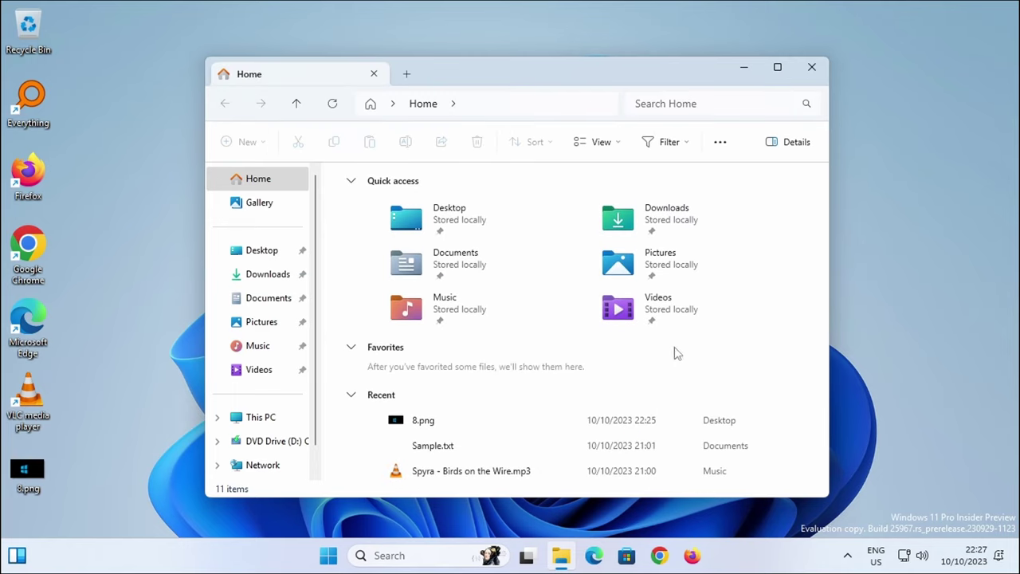
scroll(490, 422, down, 2)
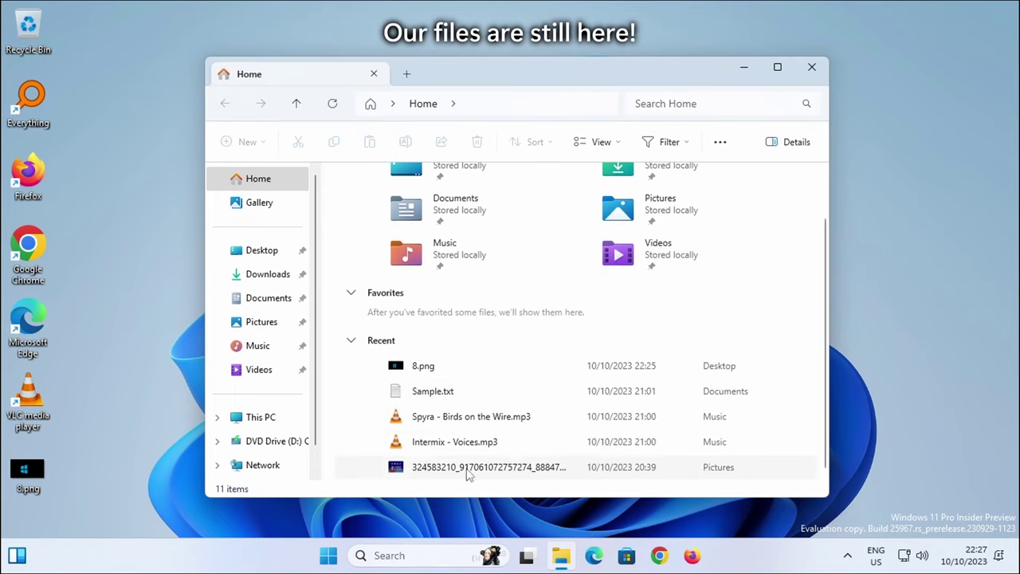
scroll(494, 303, up, 2)
click(678, 281)
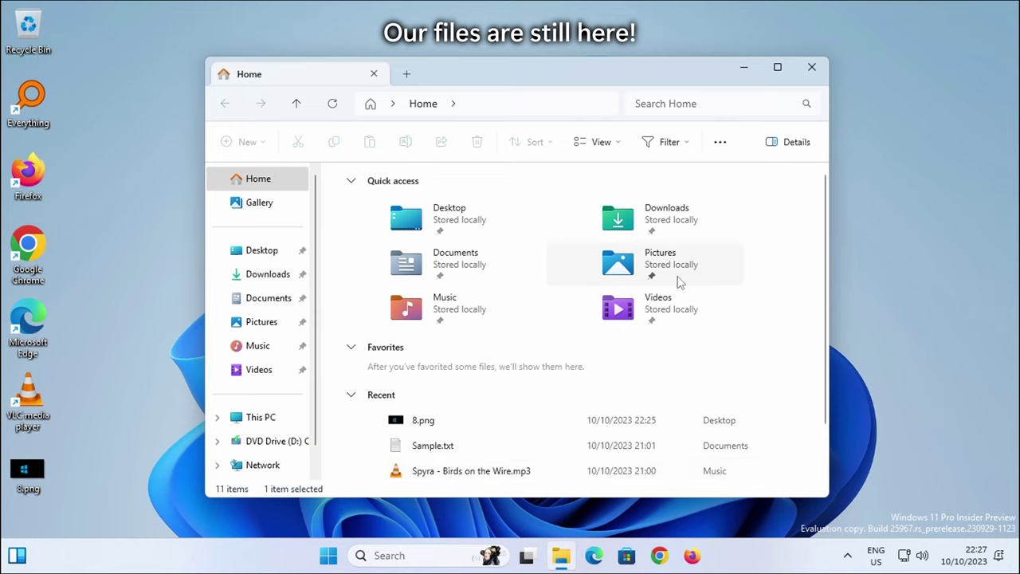
double_click(680, 281)
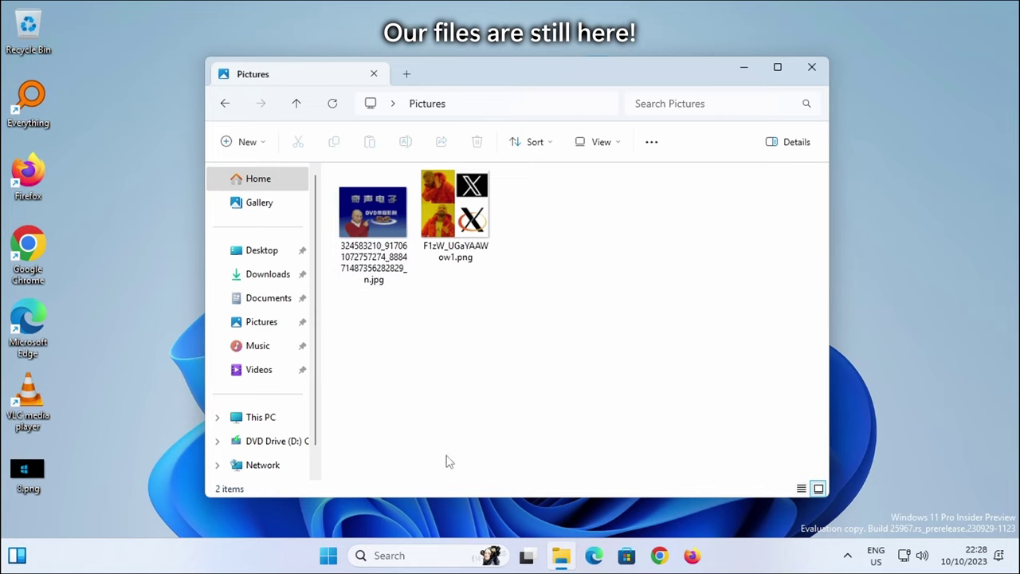
click(329, 556)
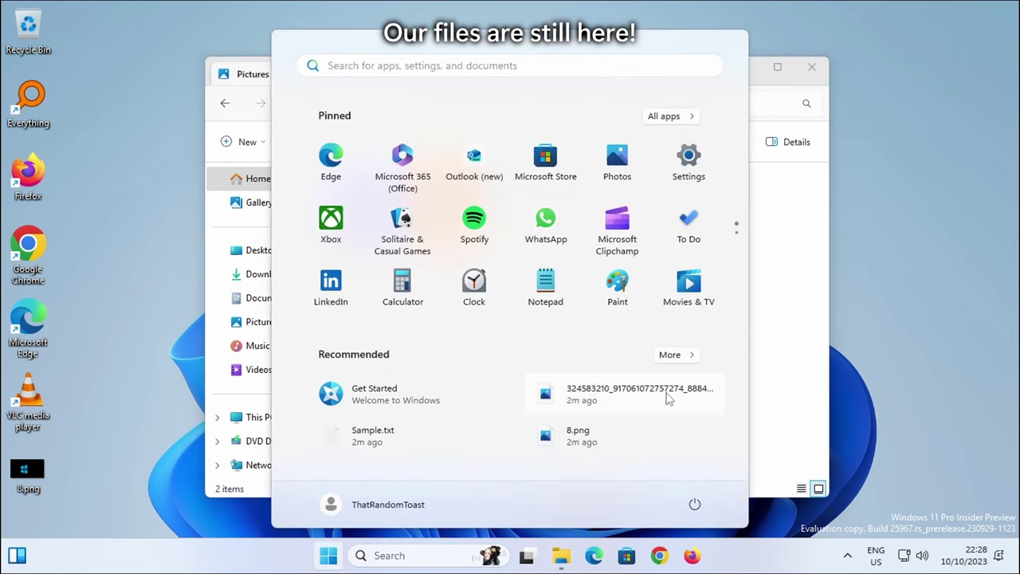
click(614, 392)
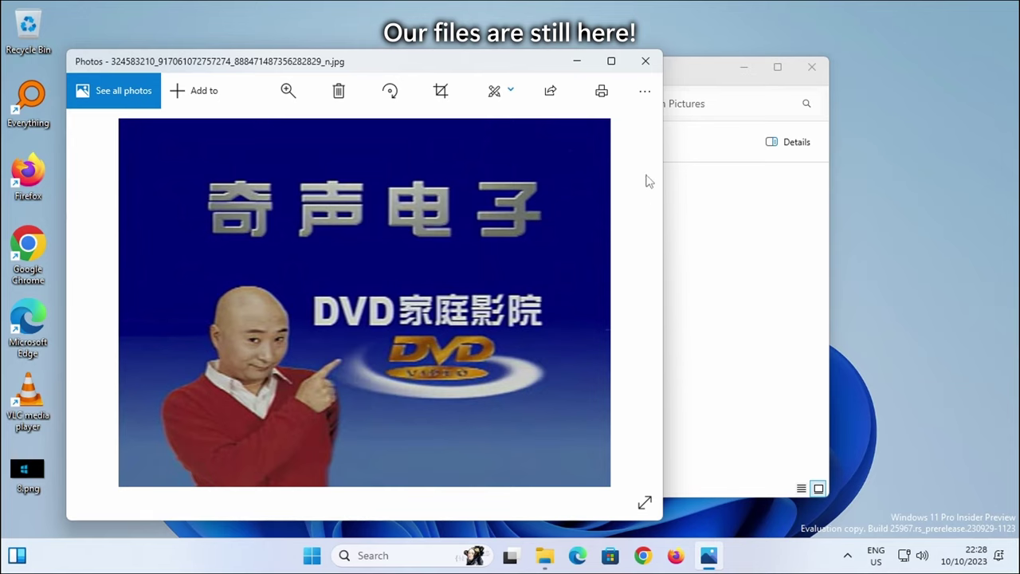
click(646, 61)
click(462, 231)
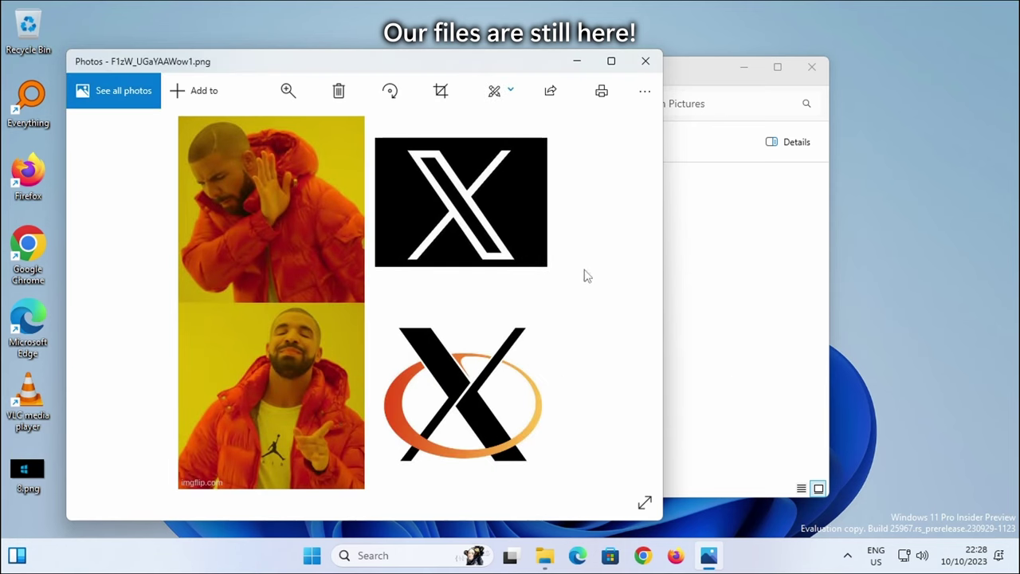
click(646, 61)
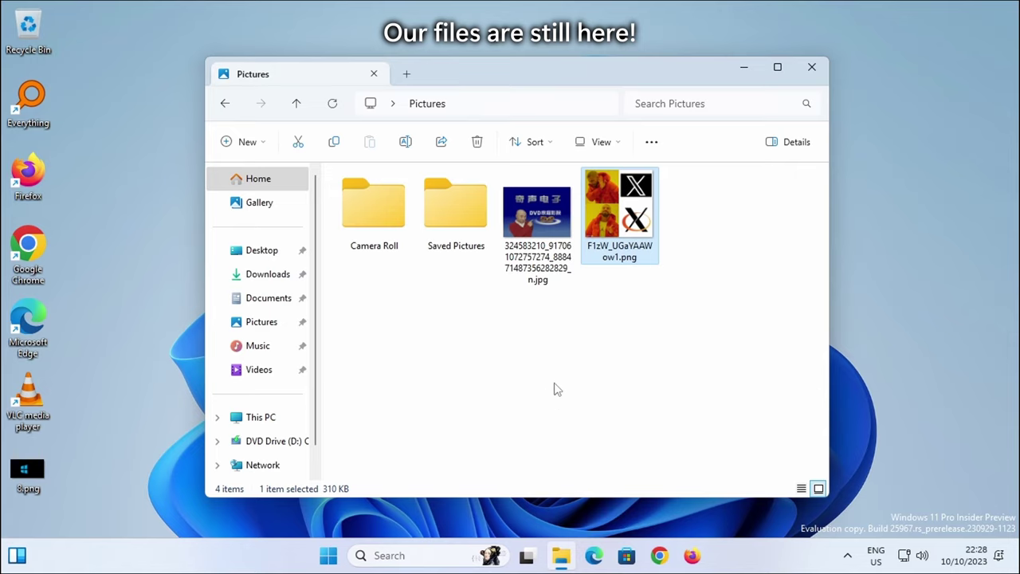
Open Sample.txt from the Documents folder to check its contents, and close it
click(275, 298)
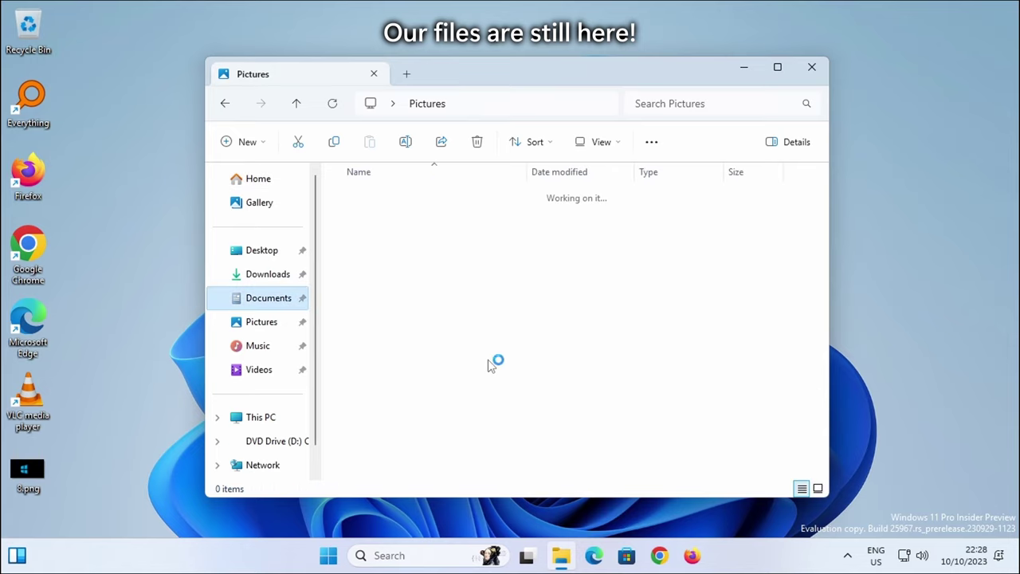
click(372, 200)
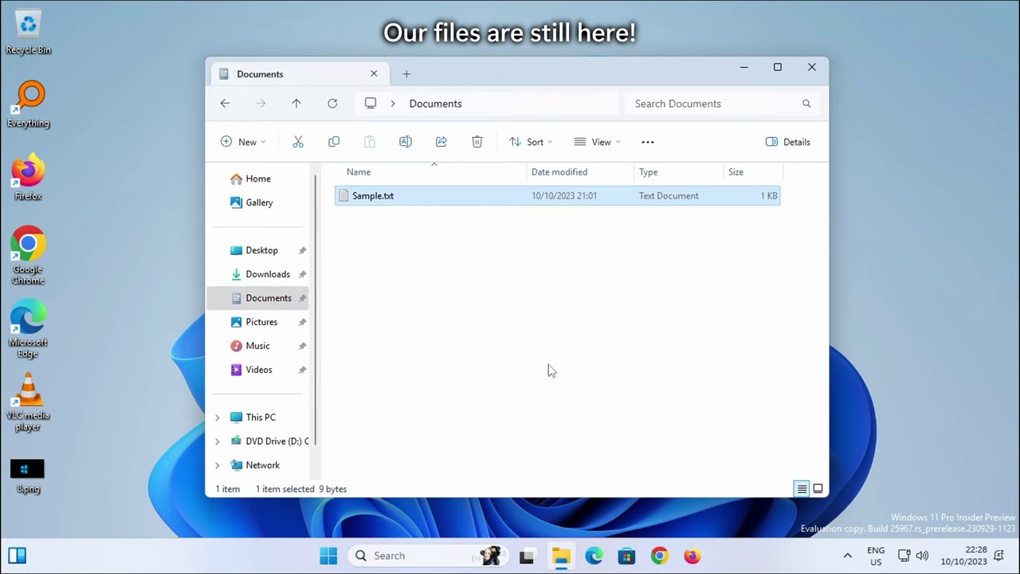
key(Return)
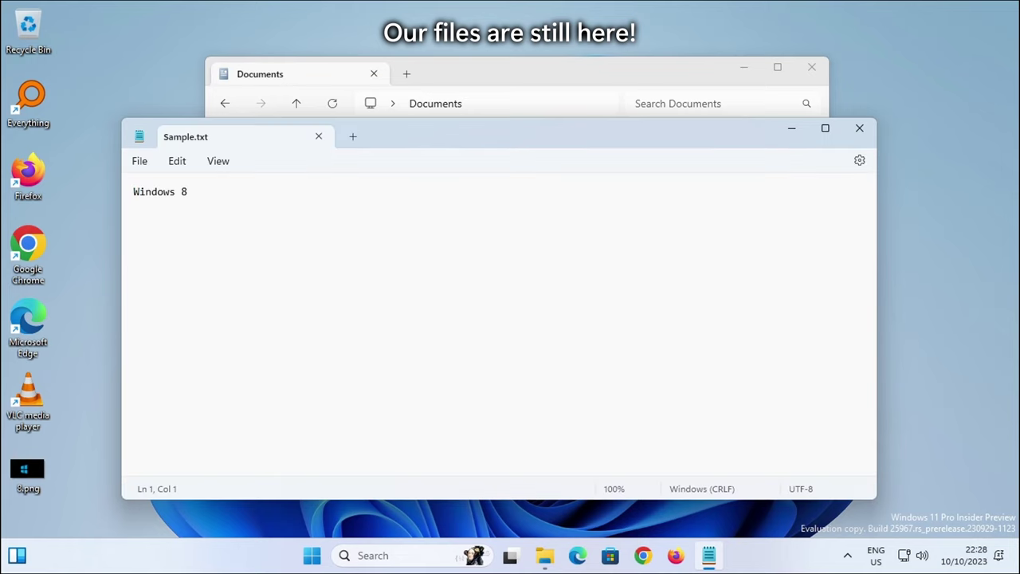
click(859, 129)
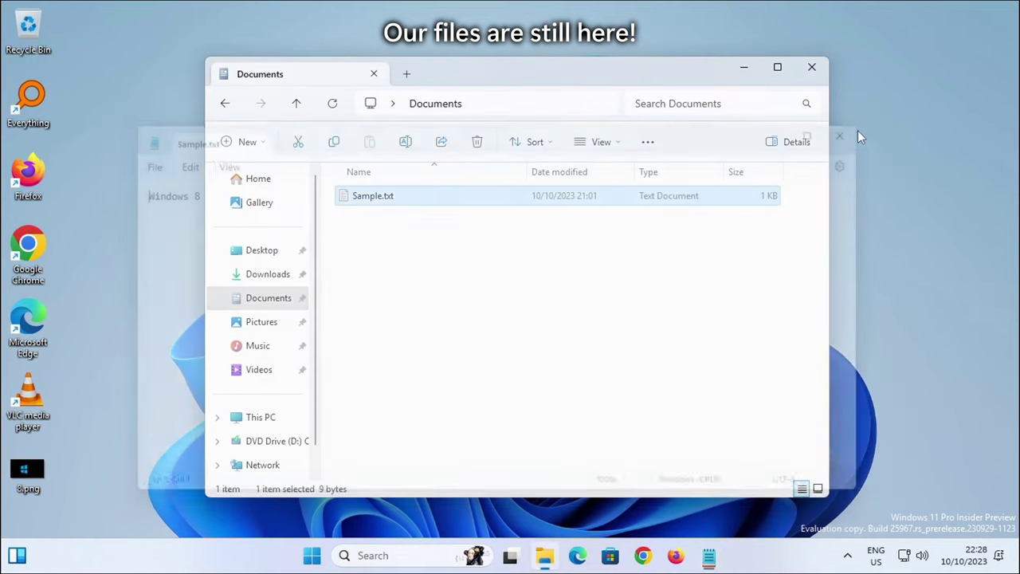
Check the contents of the Pictures, Music, and Videos folders
click(263, 321)
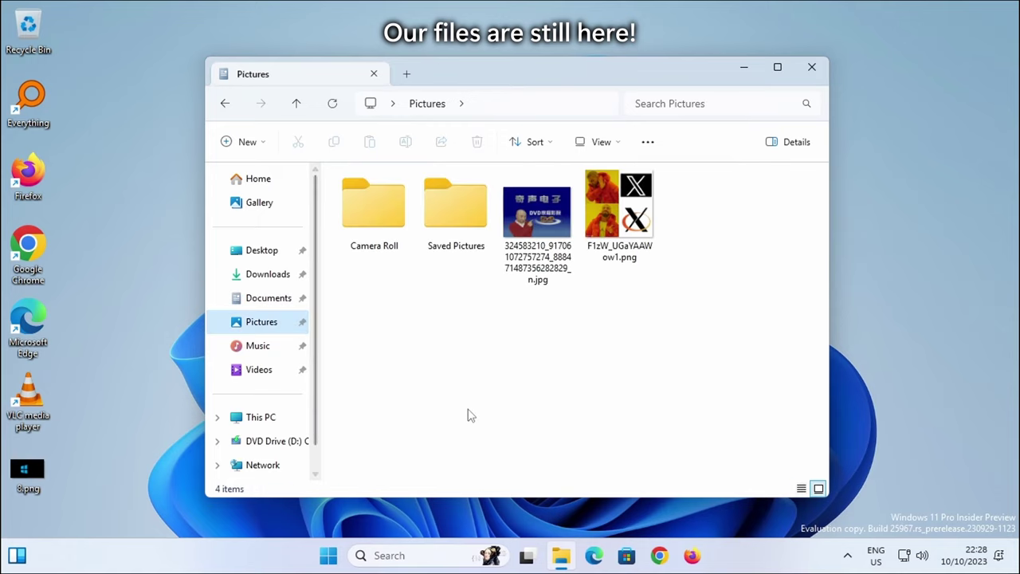
click(262, 347)
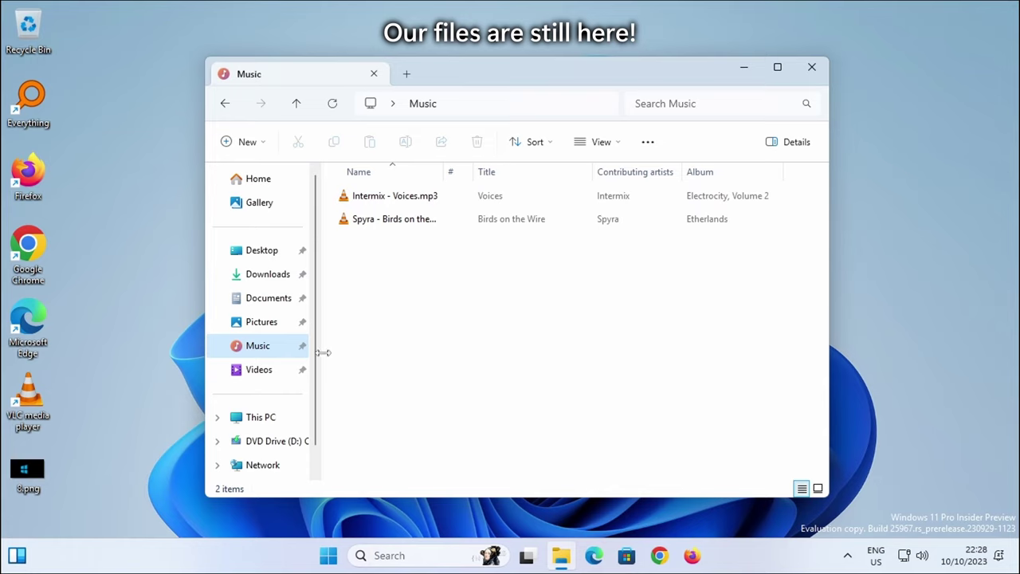
click(268, 377)
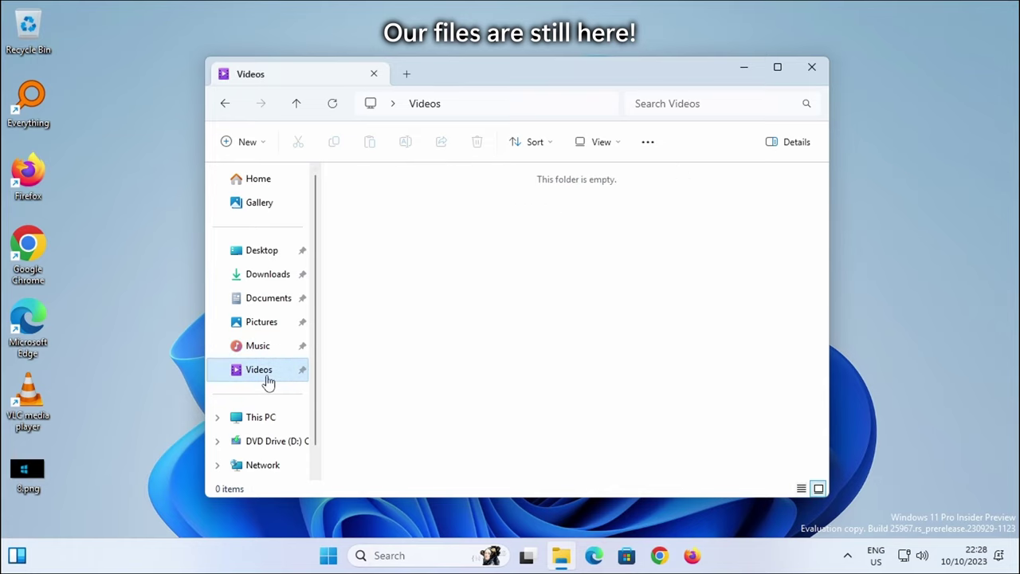
Open Local Disk (C:) from This PC, inspect the Windows.old folder, and return to the root of the drive
click(305, 418)
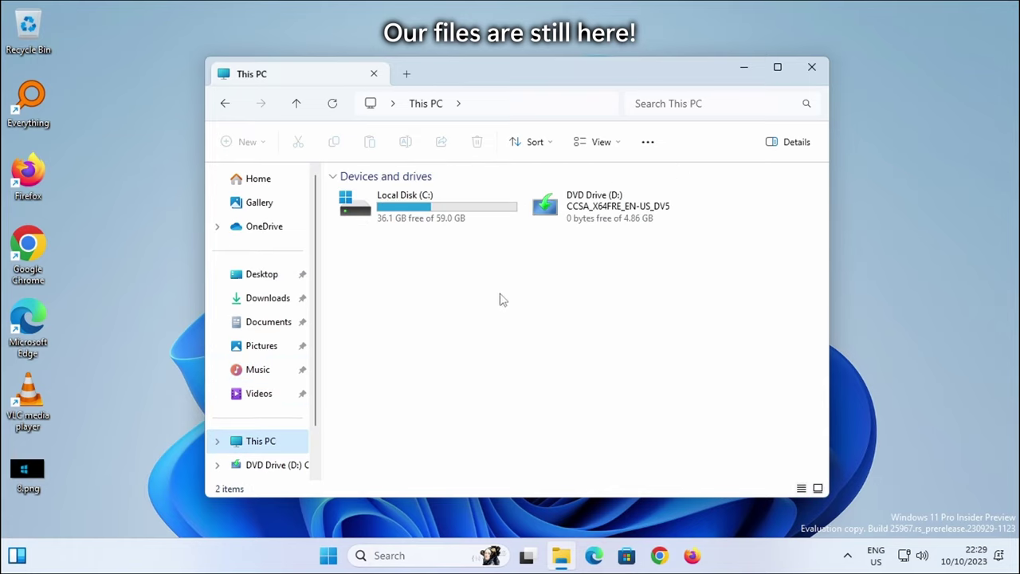
double_click(401, 214)
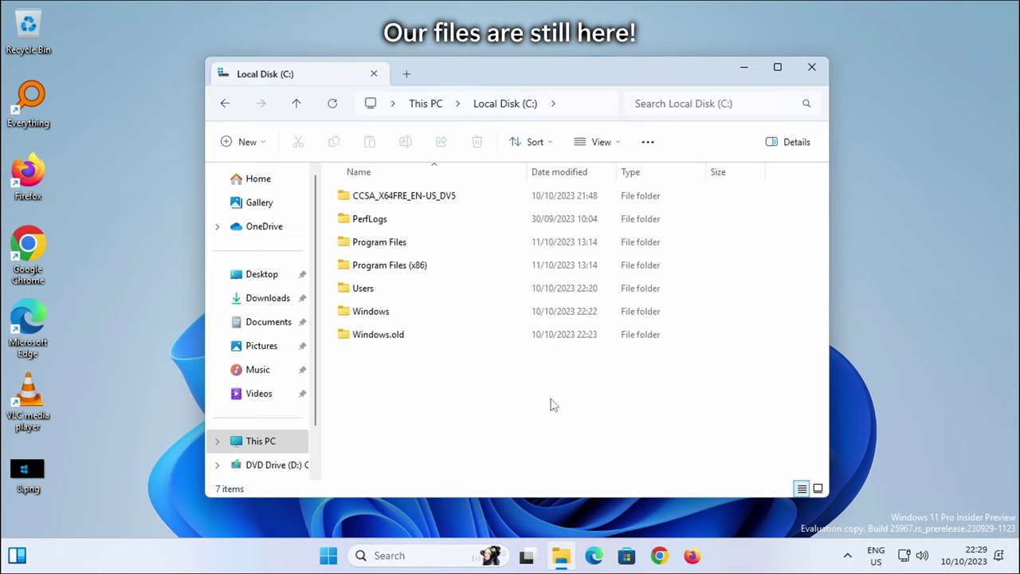
double_click(493, 345)
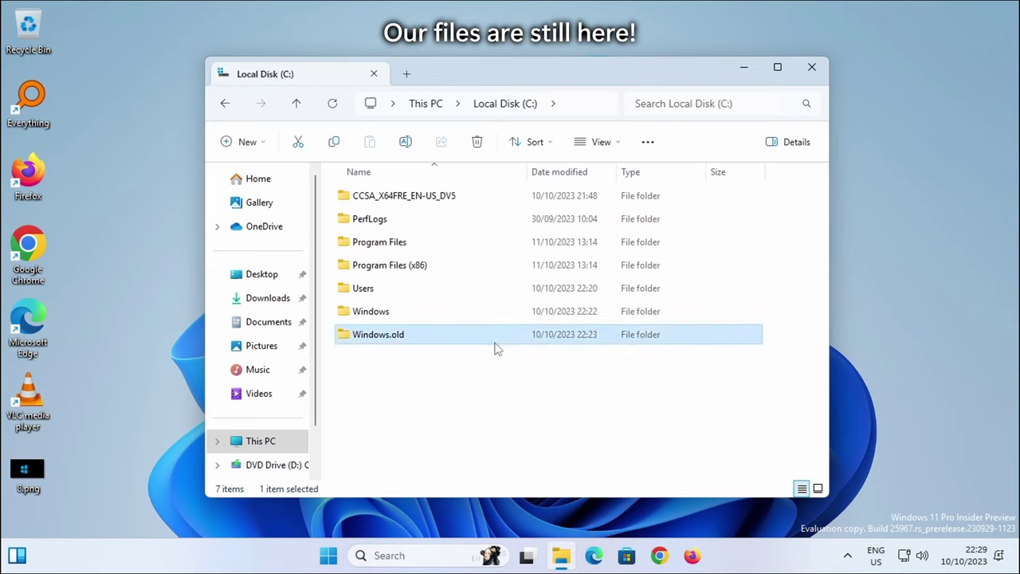
click(236, 141)
click(226, 110)
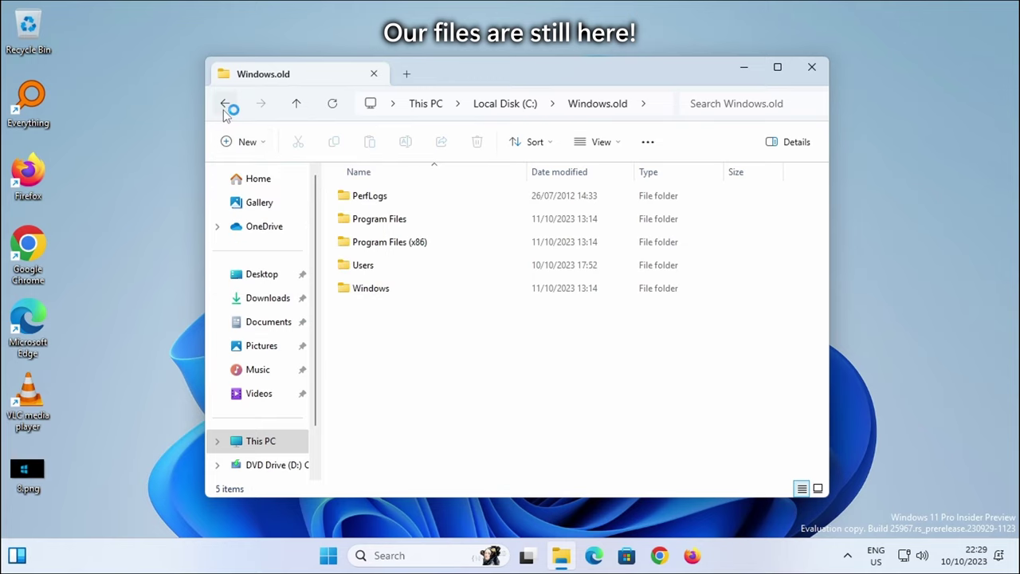
click(229, 105)
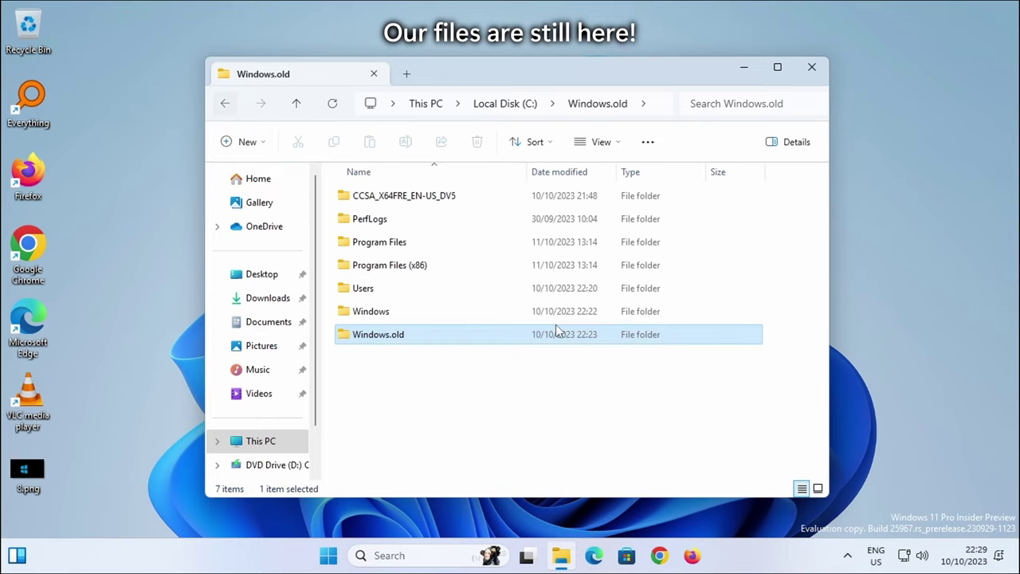
Inspect the CCSA_X64FRE_EN-US_DV5 setup folder on drive C: and close File Explorer
key(Home)
key(Return)
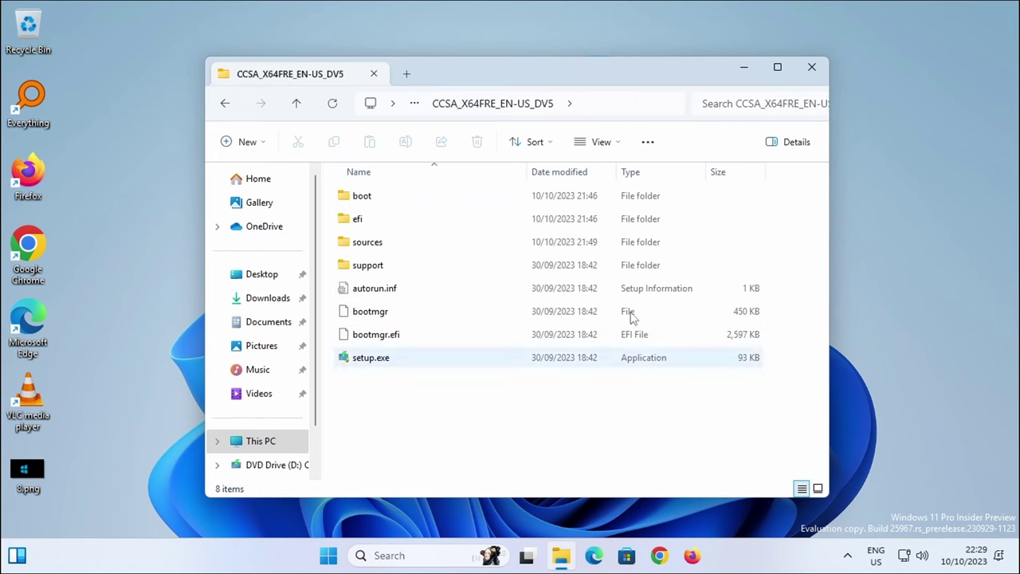
click(812, 67)
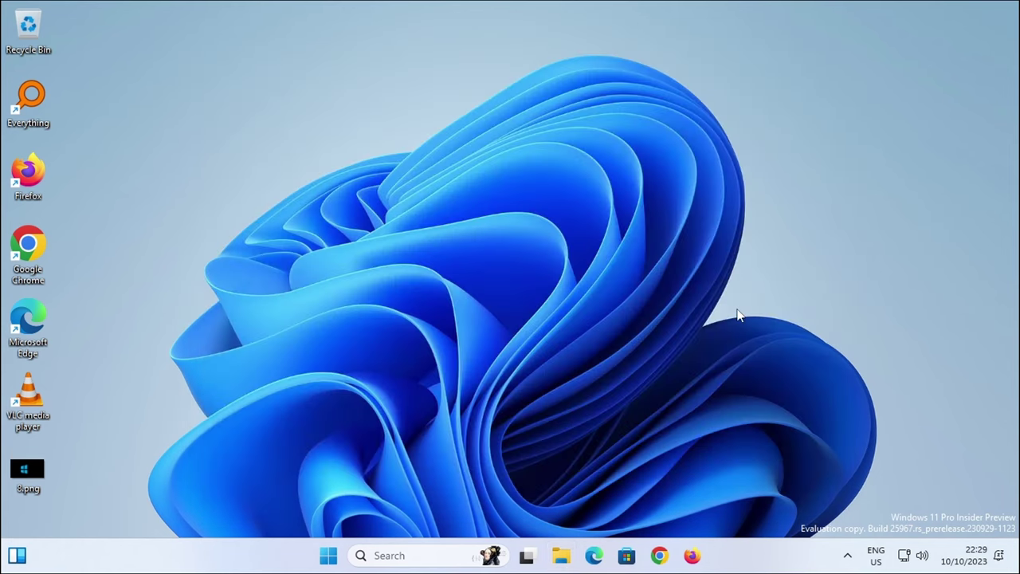
Switch to Google Chrome and open its full browsing history page
click(659, 556)
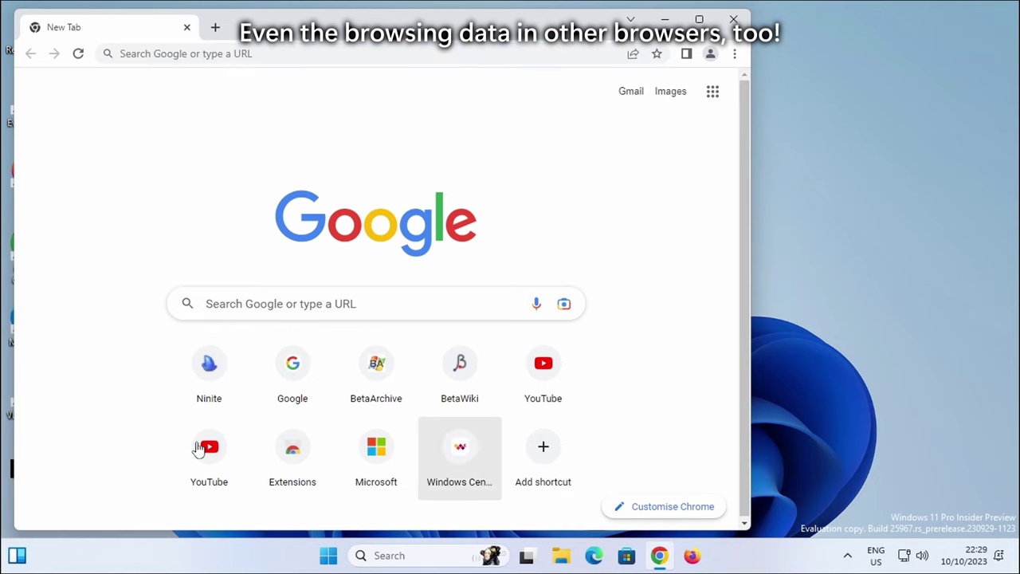
click(733, 54)
click(458, 151)
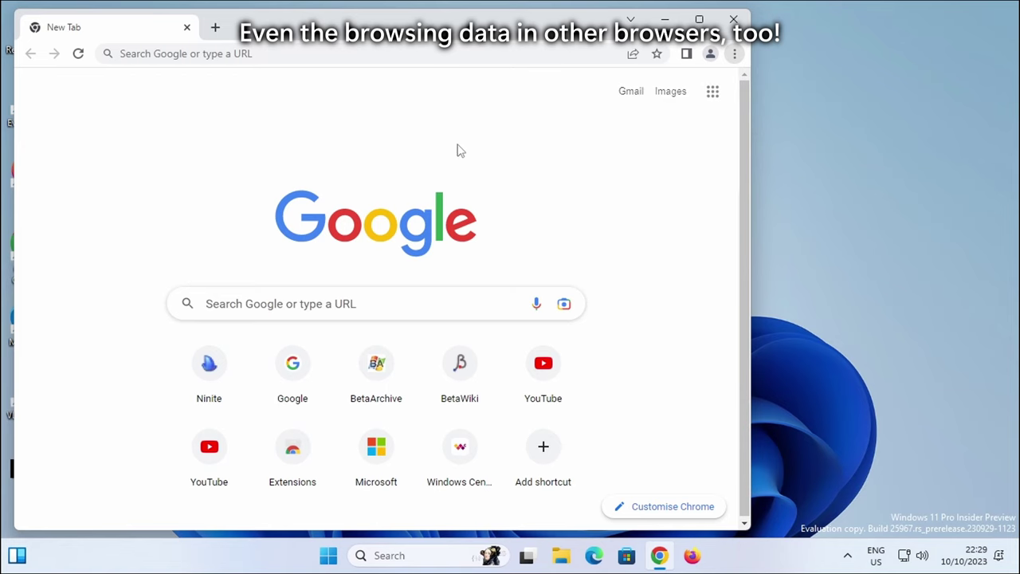
click(735, 54)
mouse_move(649, 167)
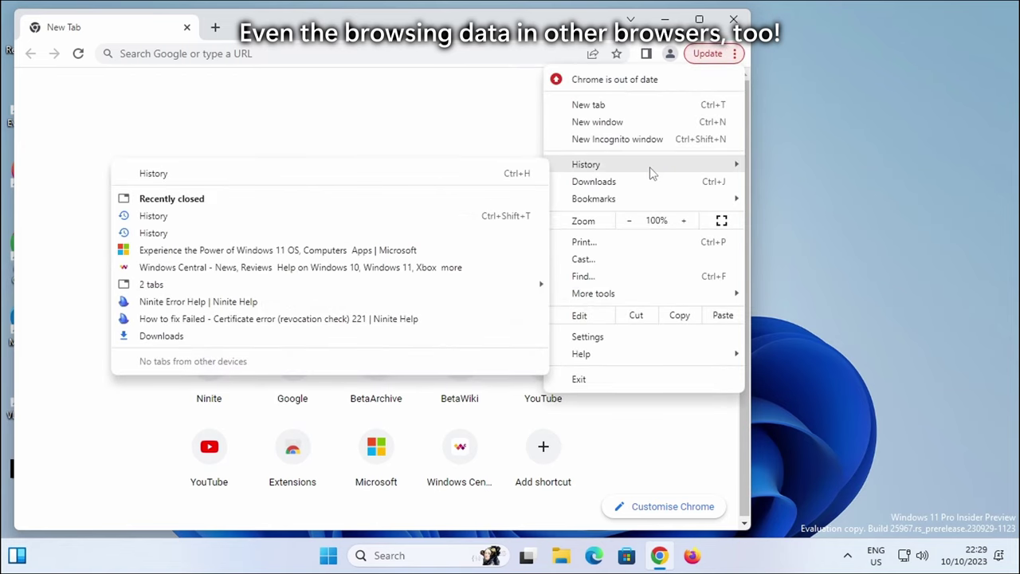
click(171, 180)
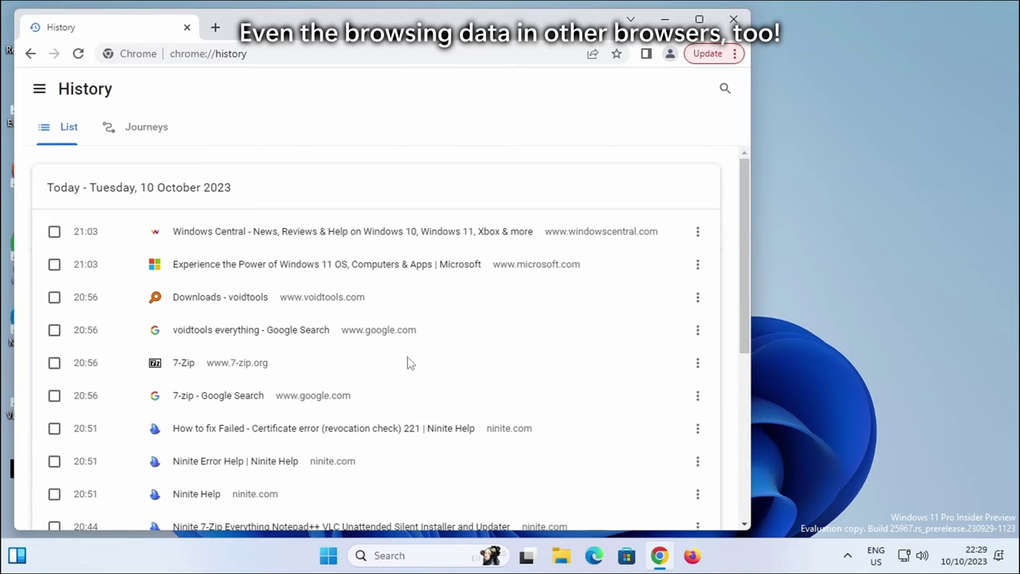
Examine the whole browsing history list for 10 October 2023 and close Chrome
scroll(228, 292, down, 4)
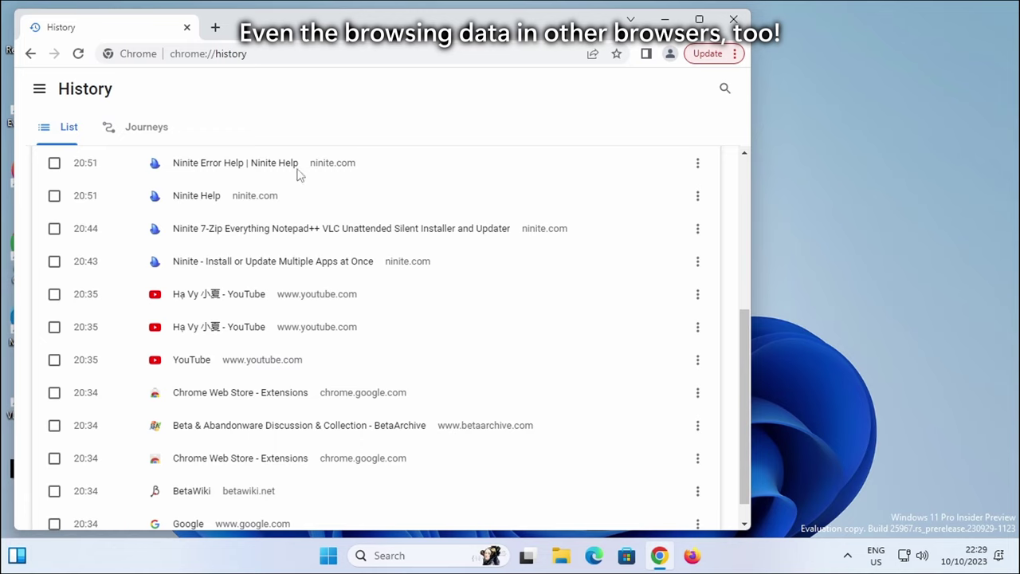
scroll(178, 375, down, 1)
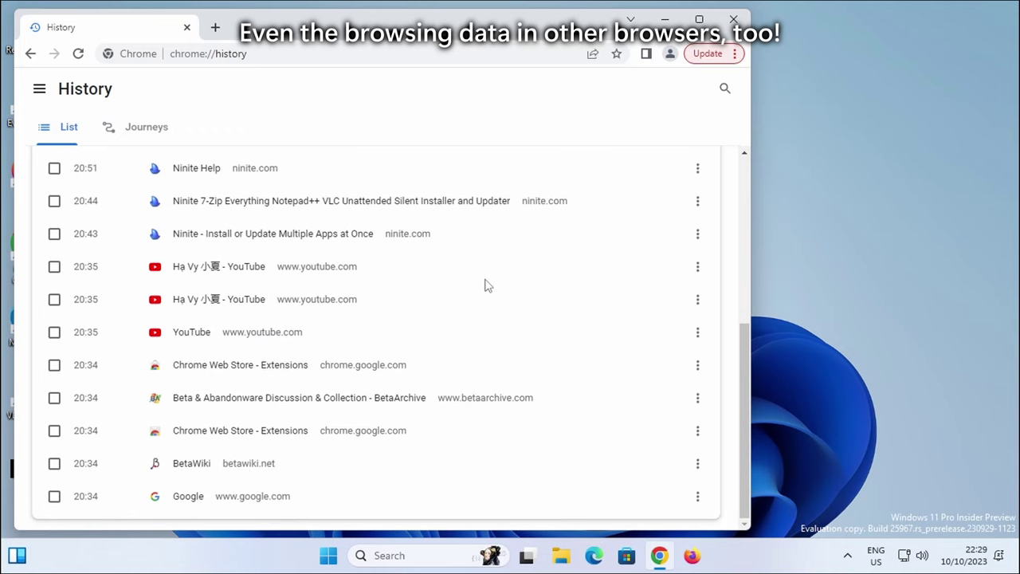
scroll(522, 315, up, 4)
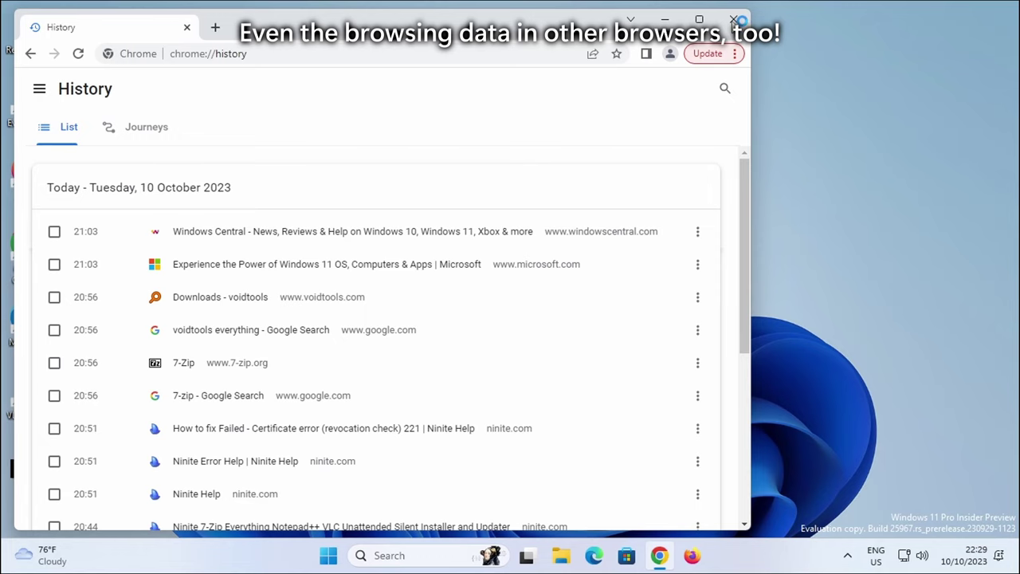
click(733, 19)
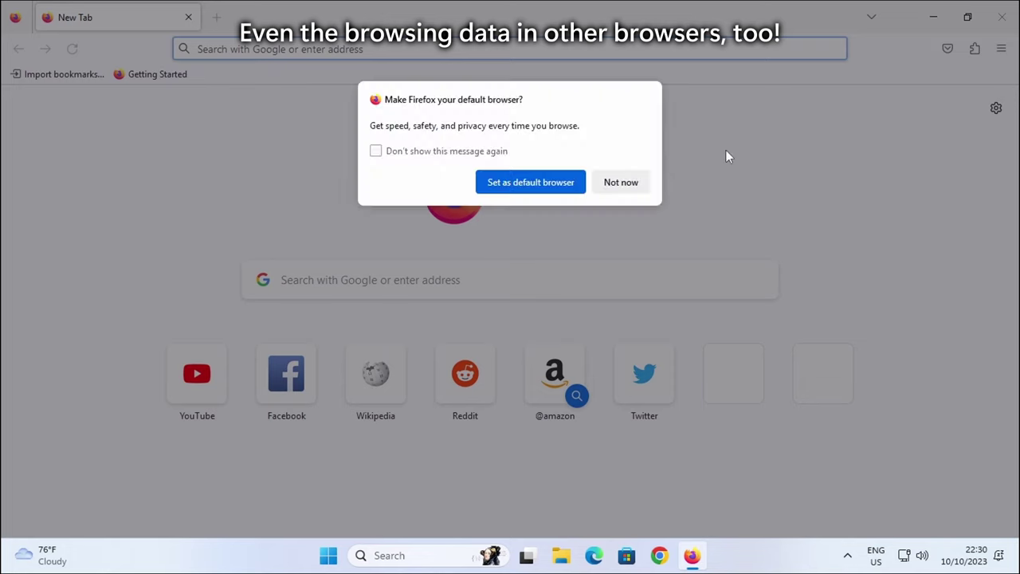
Decline making Firefox the default browser and open its recent history list
click(622, 180)
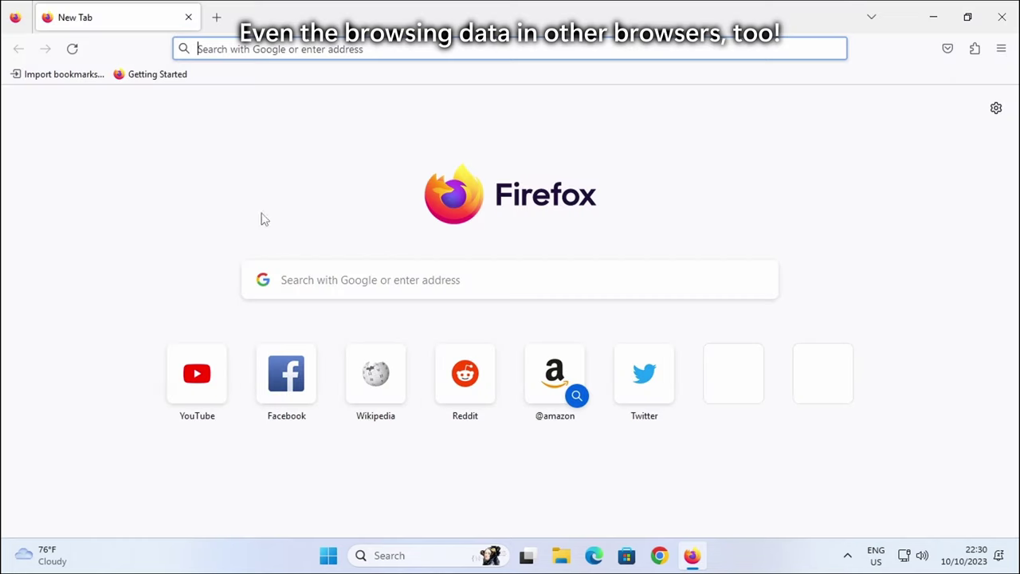
click(1003, 50)
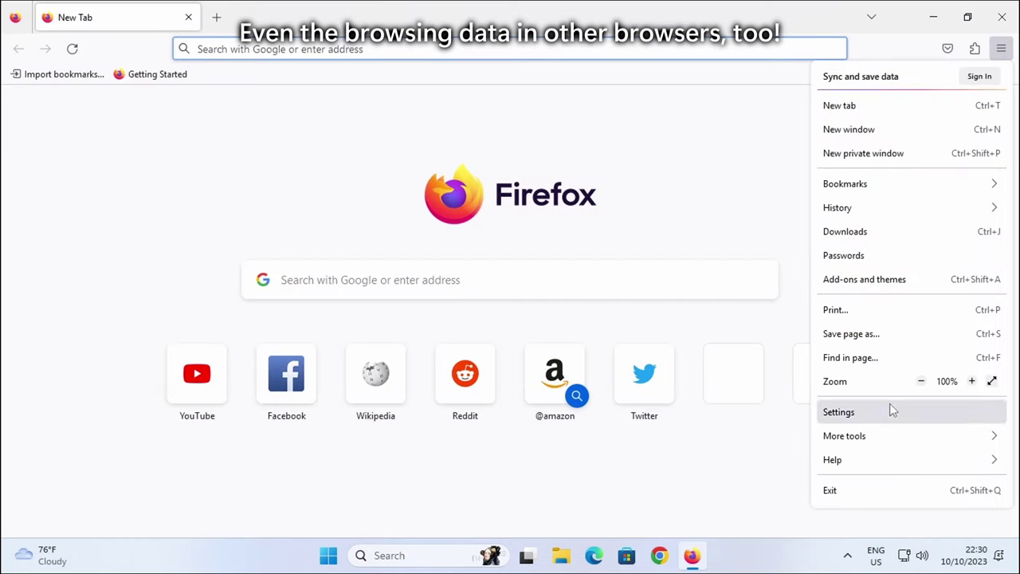
click(872, 206)
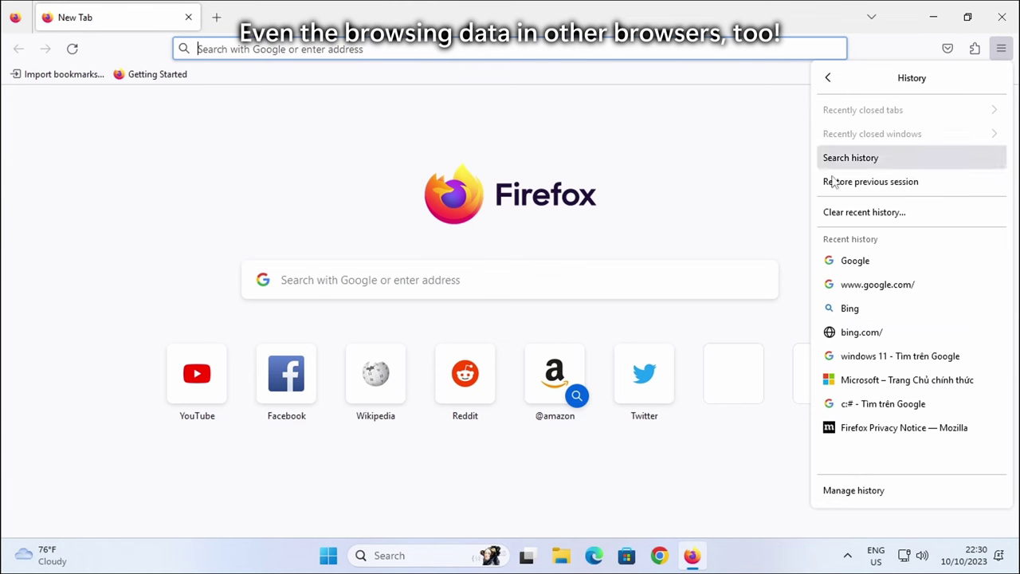
Open Firefox's full history library to check today's entries, and close the library and Firefox
click(908, 490)
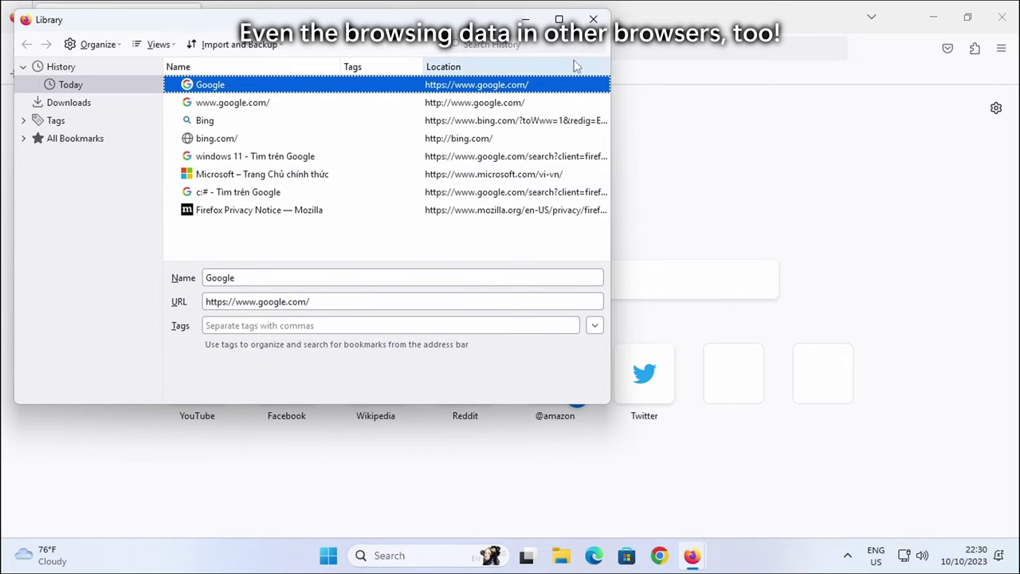
click(593, 20)
click(1001, 17)
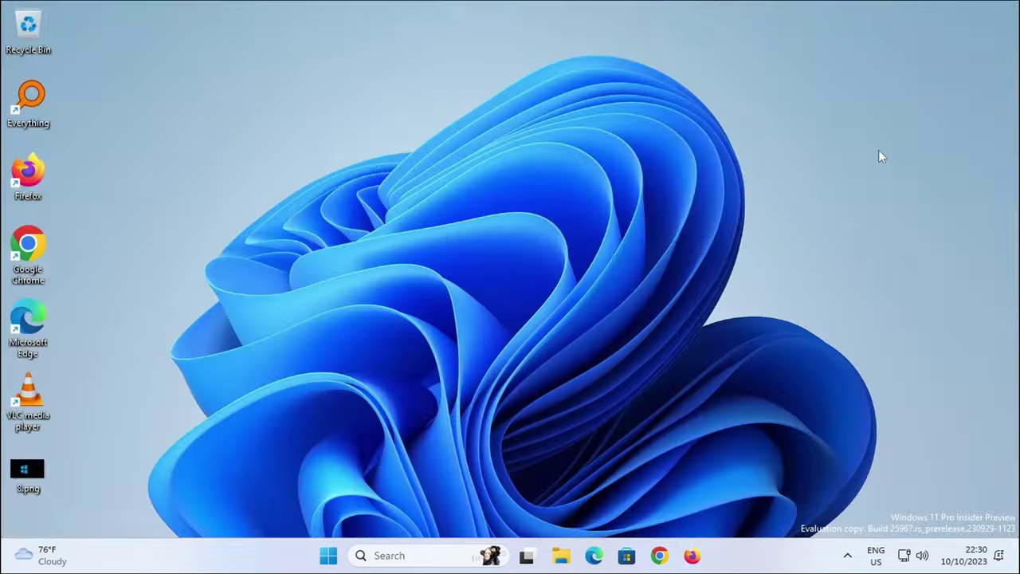
View the full list of recommended recent files in the Start menu and dismiss the menu
click(331, 555)
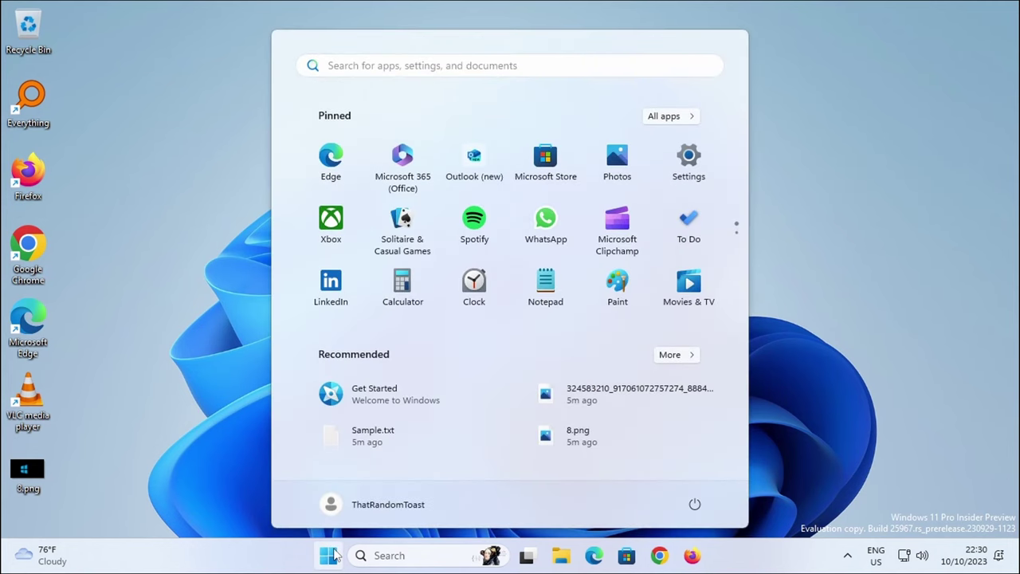
click(676, 354)
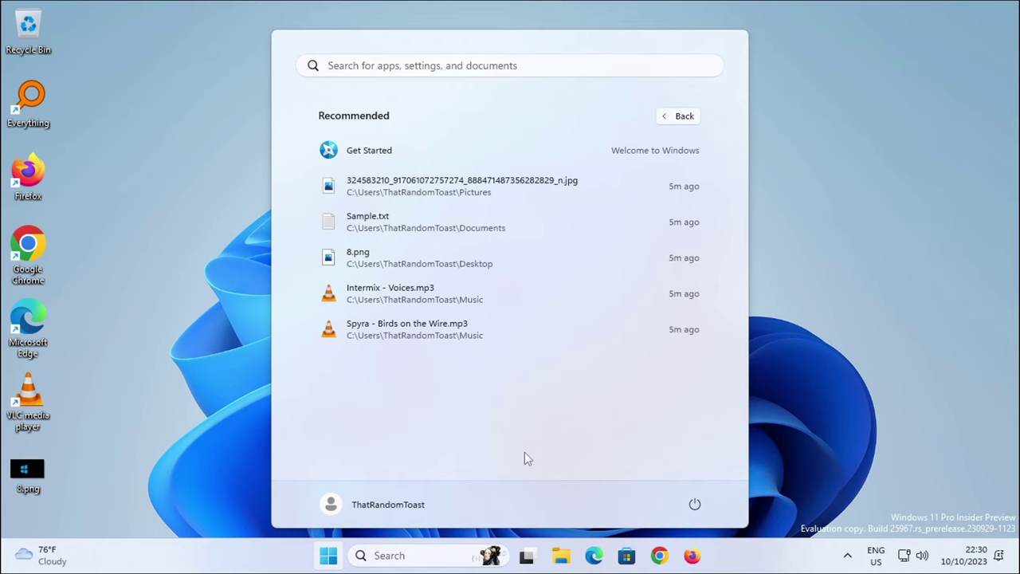
key(Escape)
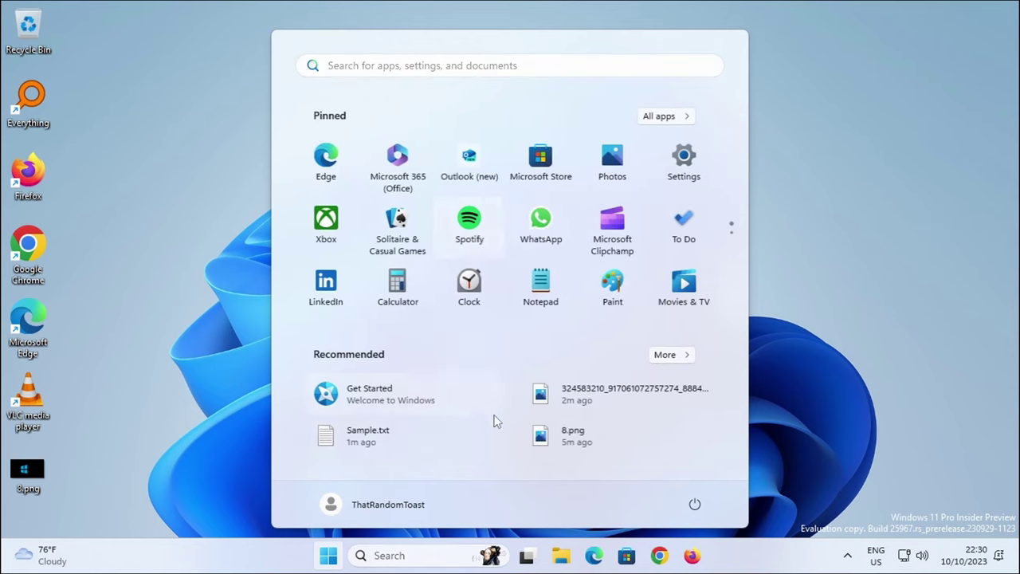
click(840, 463)
Open the desktop's Personalization settings and inspect the Themes page and the Settings Home page
right_click(370, 423)
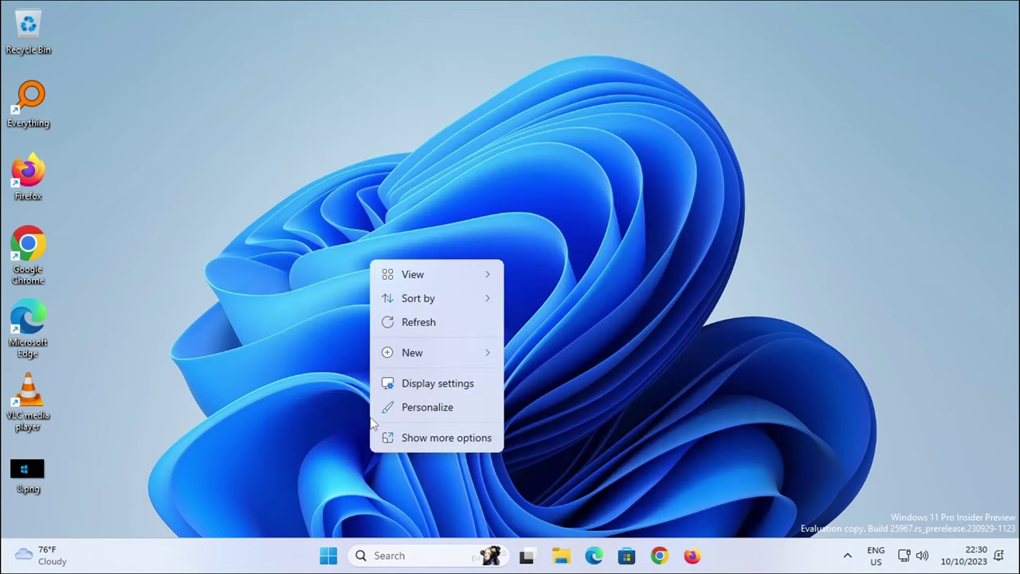
click(471, 408)
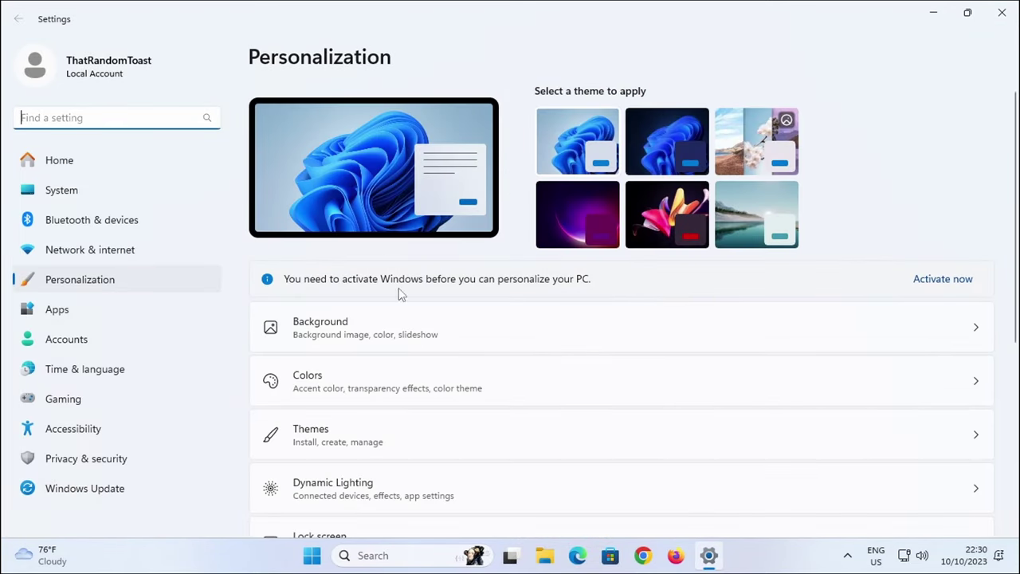
scroll(421, 323, down, 3)
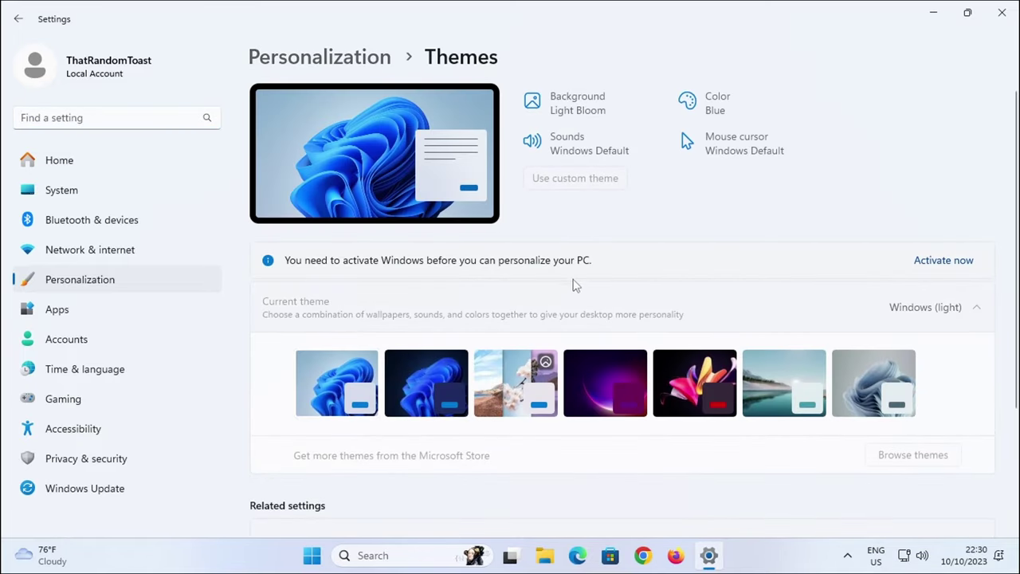
scroll(551, 288, down, 1)
scroll(525, 295, down, 1)
scroll(487, 244, up, 2)
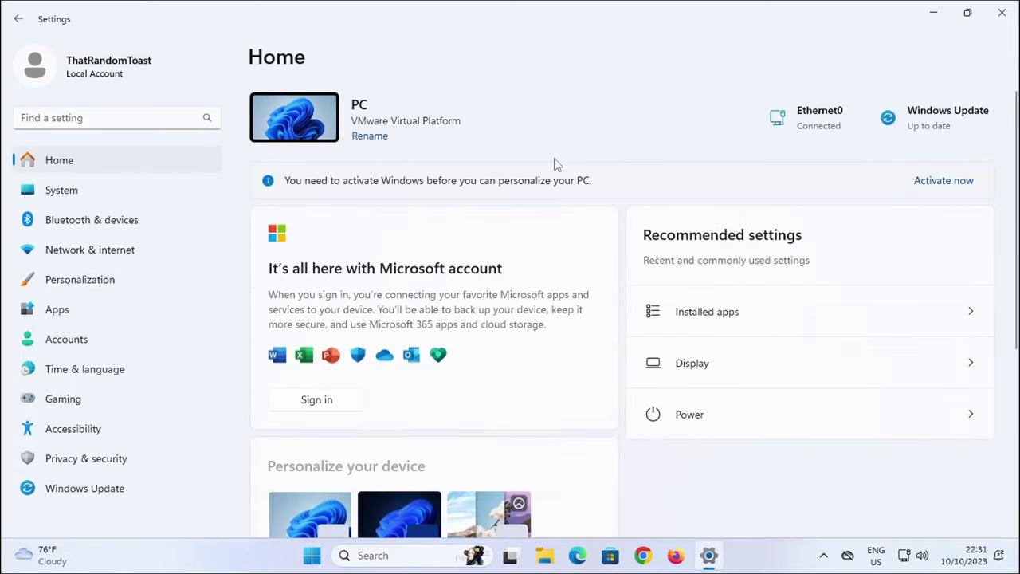
scroll(611, 316, down, 5)
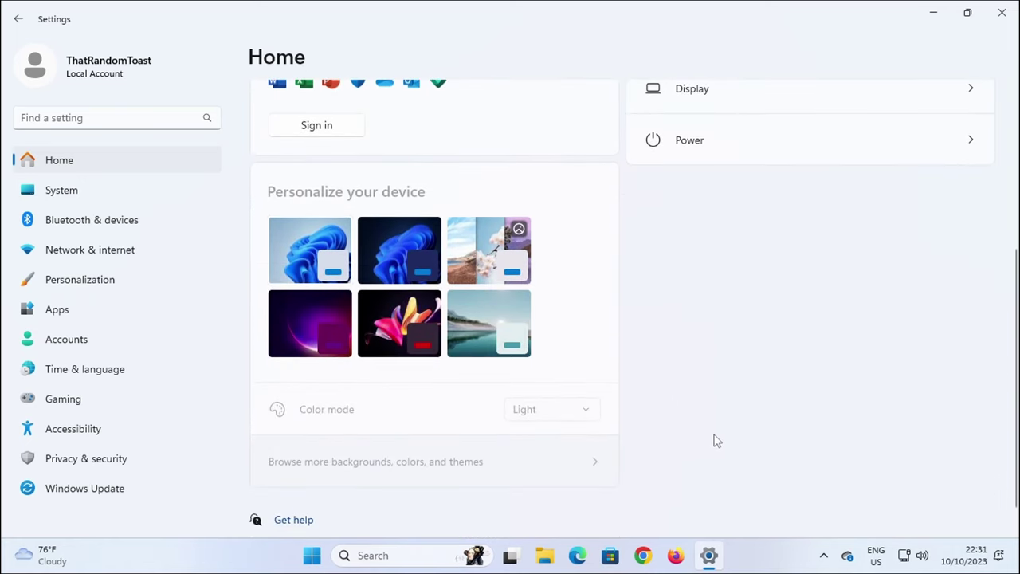
Open the Installed apps list in Settings and review it to its end
click(778, 116)
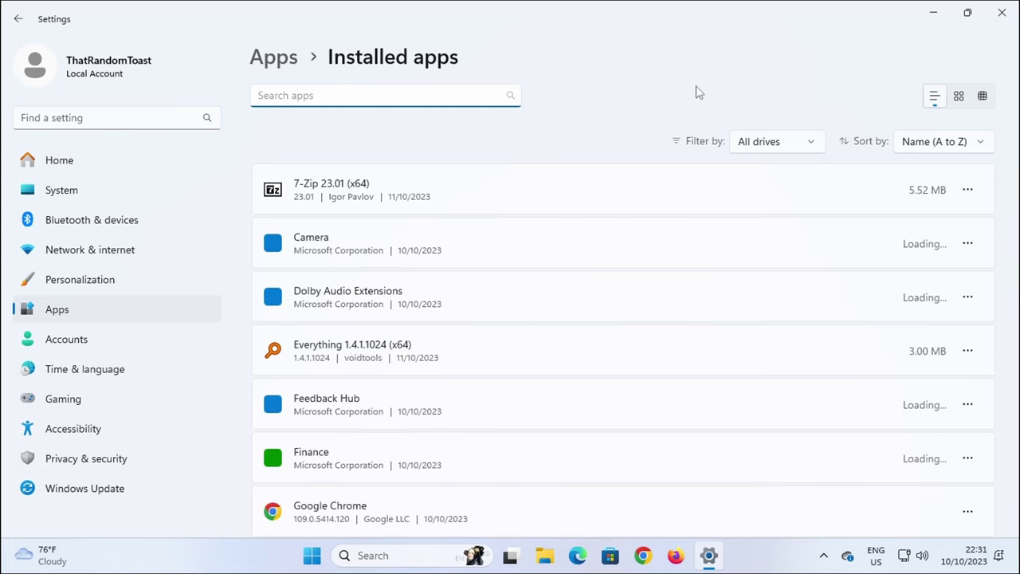
scroll(437, 307, down, 10)
scroll(423, 364, down, 20)
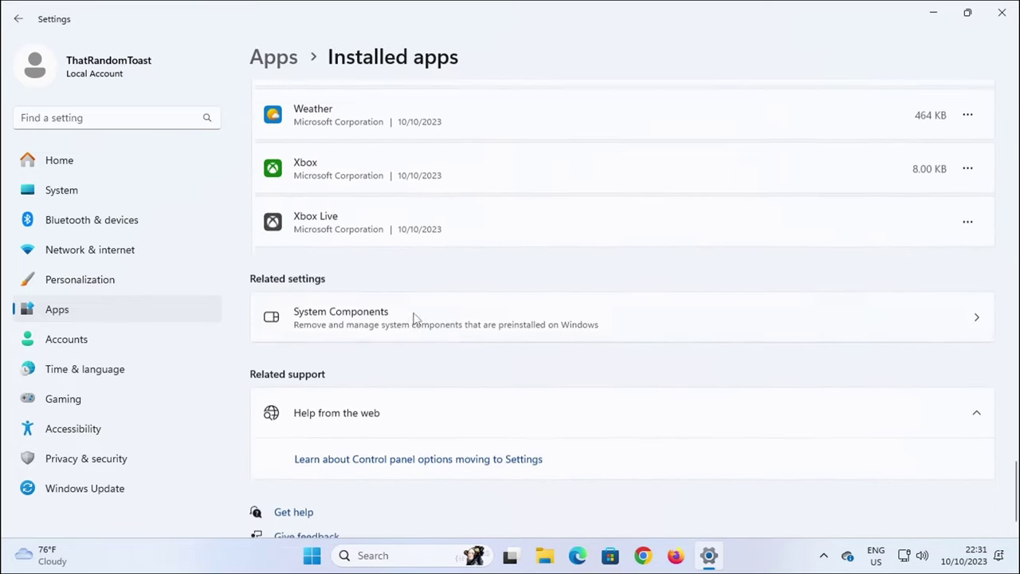
scroll(423, 279, down, 2)
Launch 7-Zip File Manager from the list of all apps, and close both Settings and 7-Zip
click(312, 556)
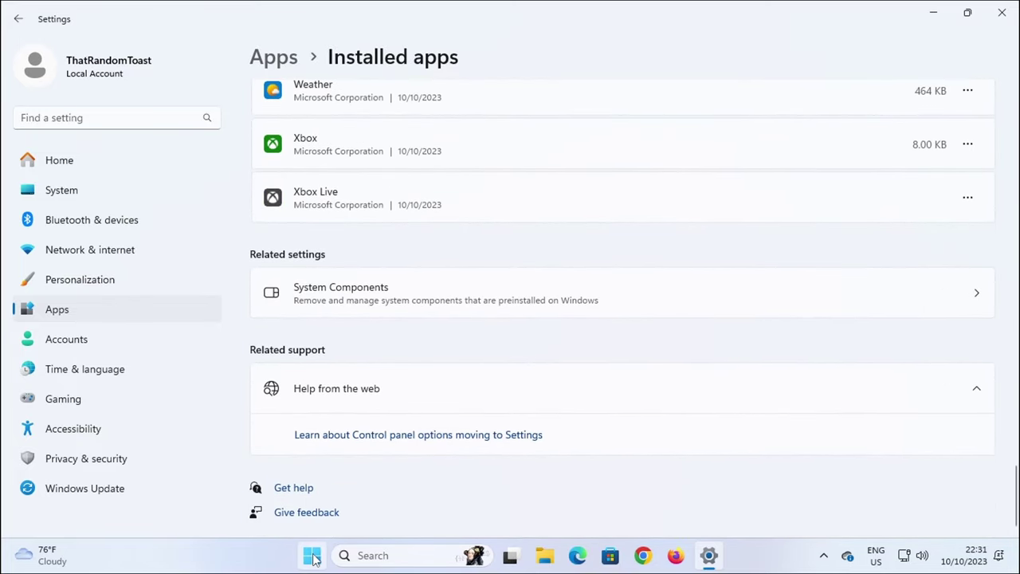
click(684, 119)
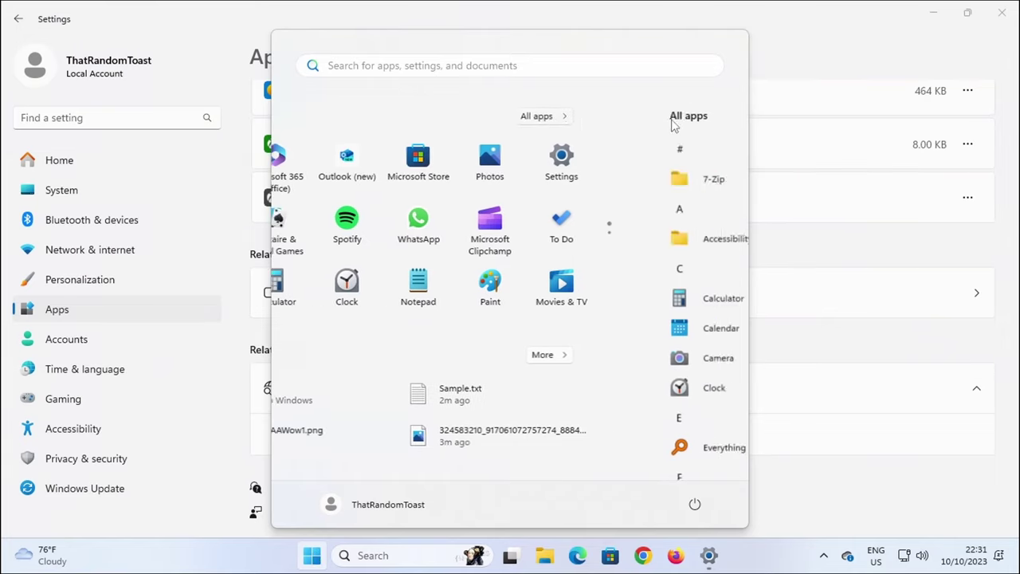
click(378, 182)
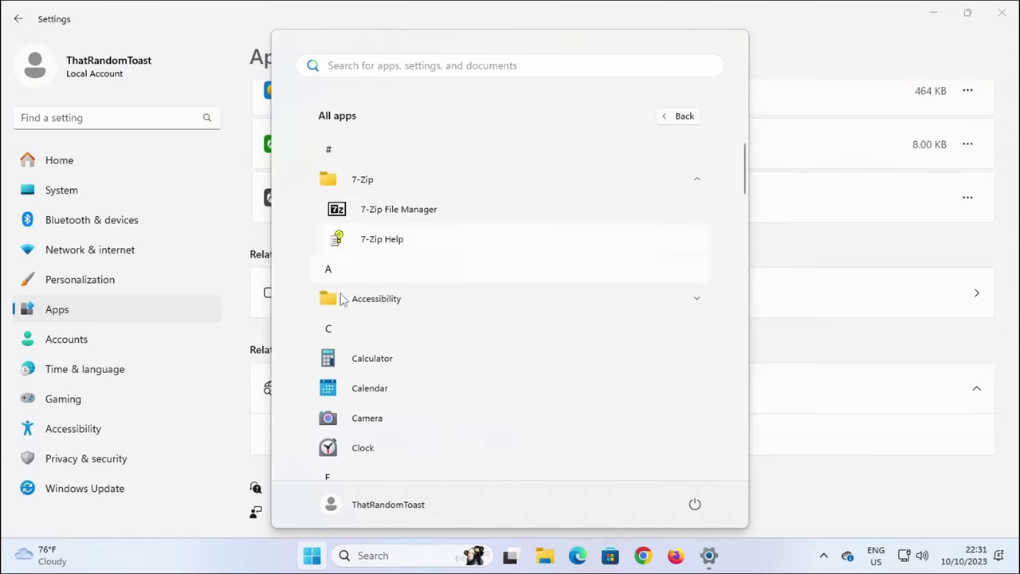
scroll(499, 311, down, 2)
scroll(499, 311, up, 2)
click(412, 209)
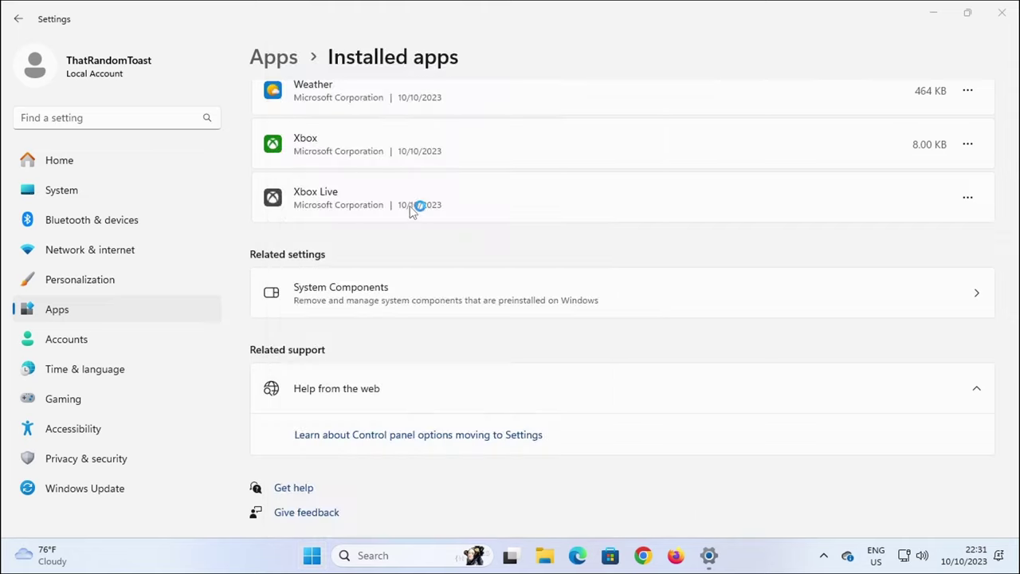
click(1002, 13)
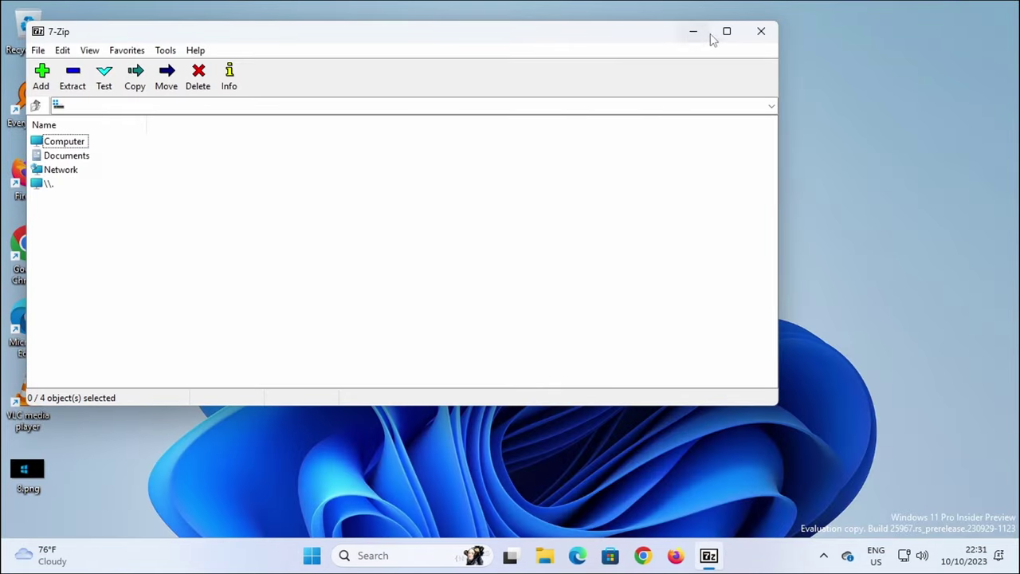
click(762, 35)
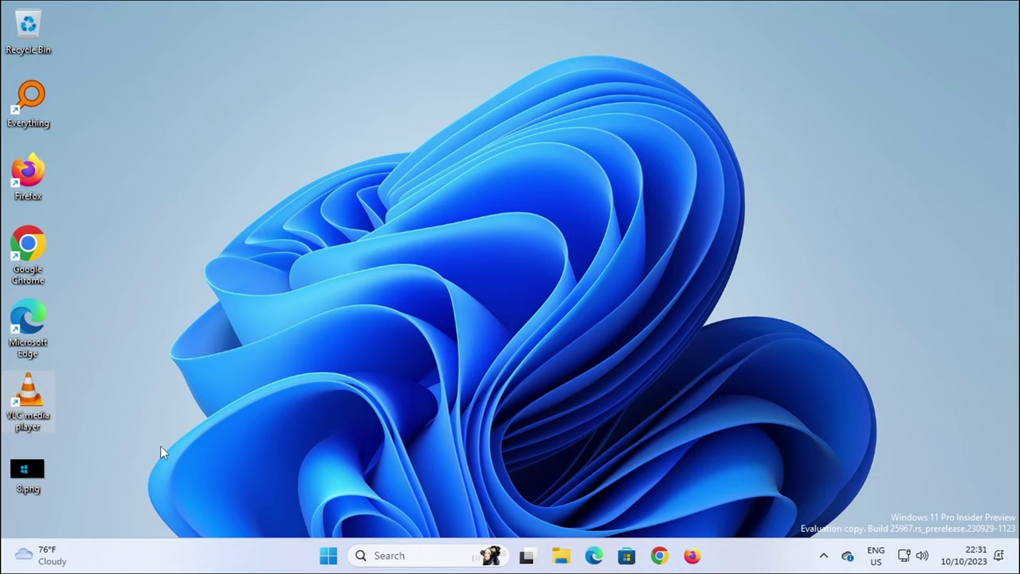
Open VLC media player and the desktop image 8.png to check them, and close both windows
key(Return)
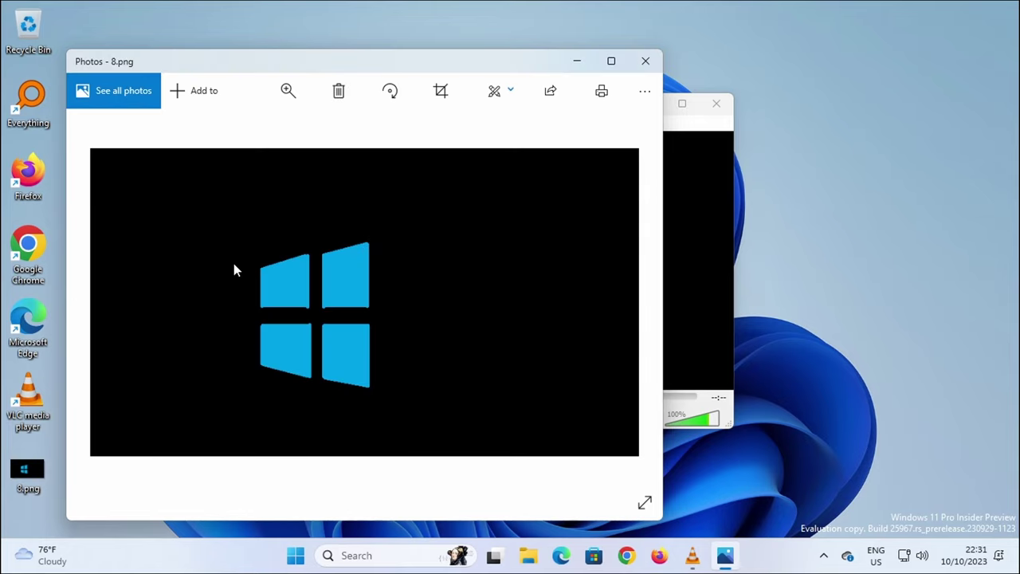
click(646, 61)
click(716, 103)
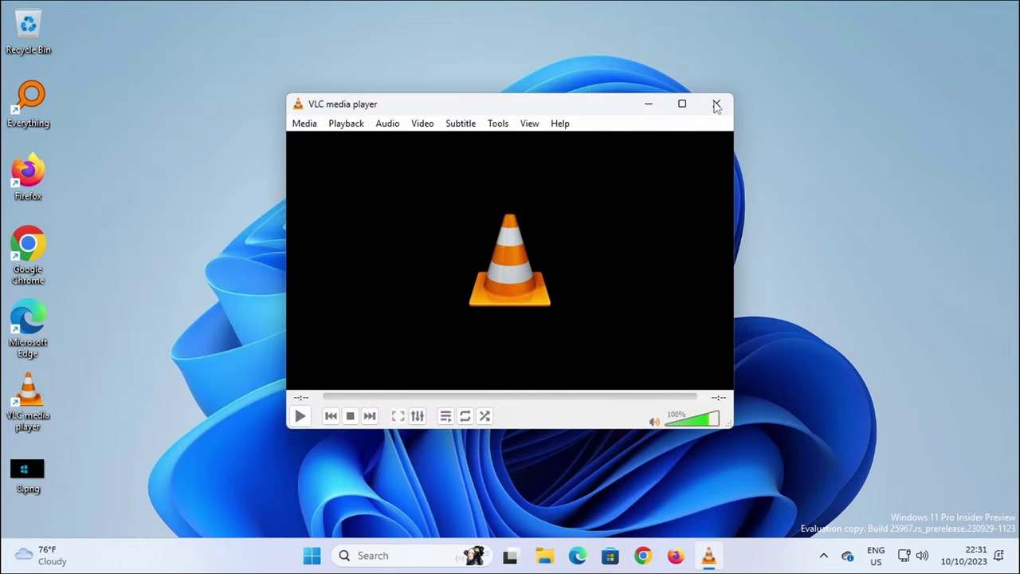